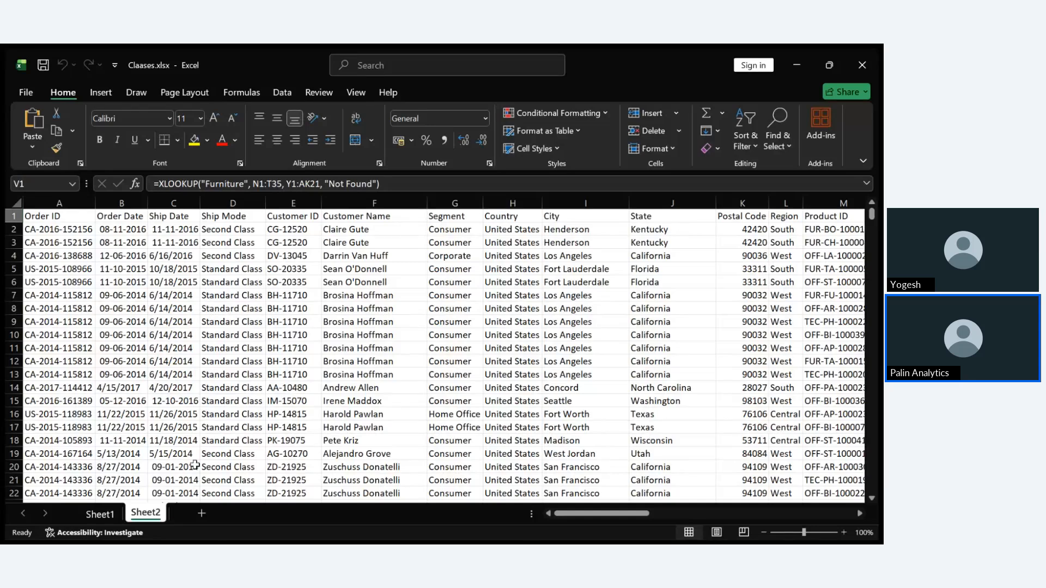
Step: Add a new worksheet and enter the headers EmpName in A1 and Salary in C1
{"action": "left_click", "coordinate": [201, 513]}
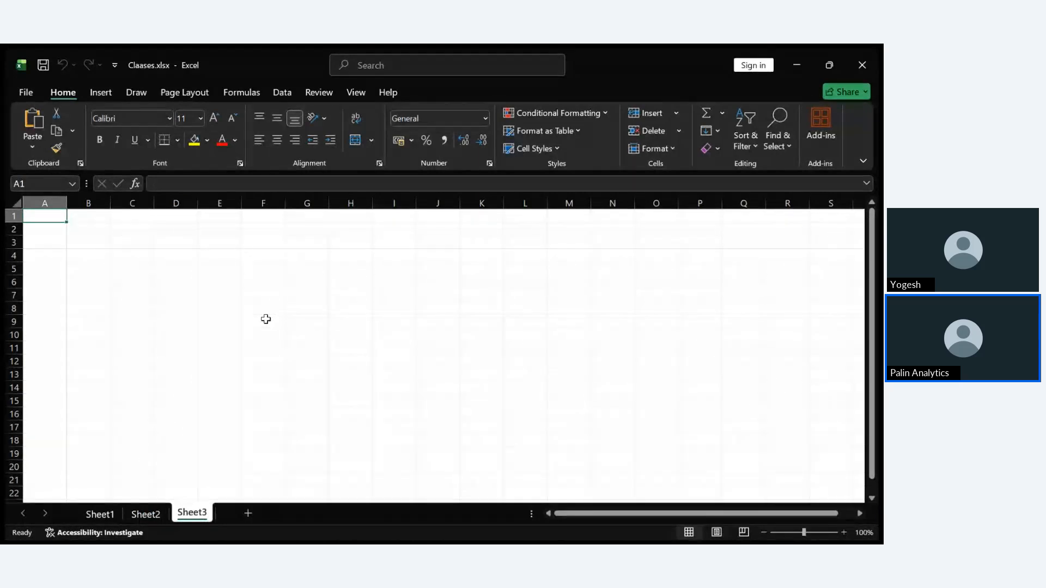
{"action": "type", "text": "Emp"}
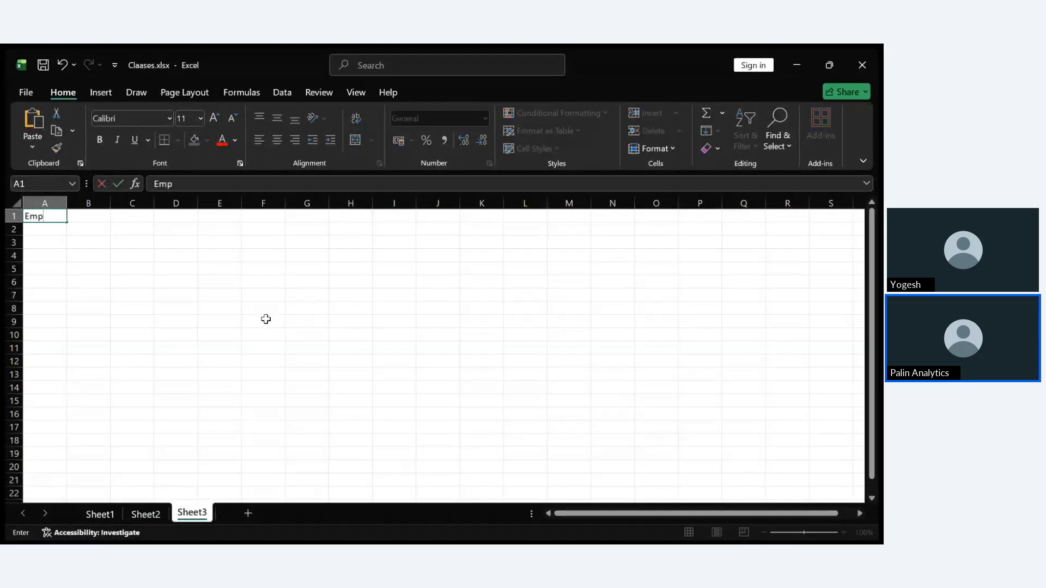
{"action": "type", "text": "Name"}
{"action": "key", "text": "ctrl+Return"}
{"action": "key", "text": "Tab"}
{"action": "key", "text": "Tab"}
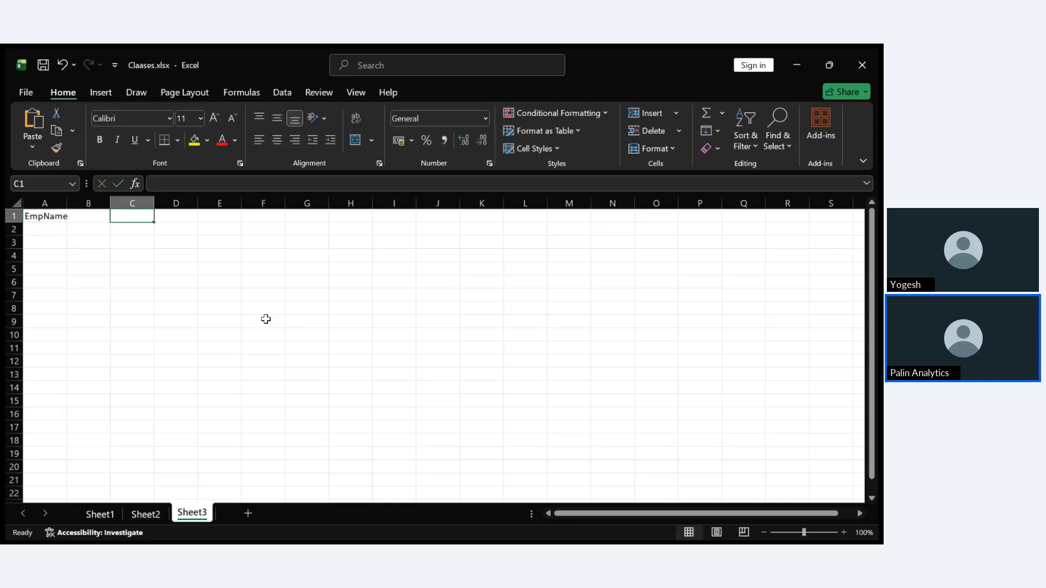
{"action": "type", "text": "Salary"}
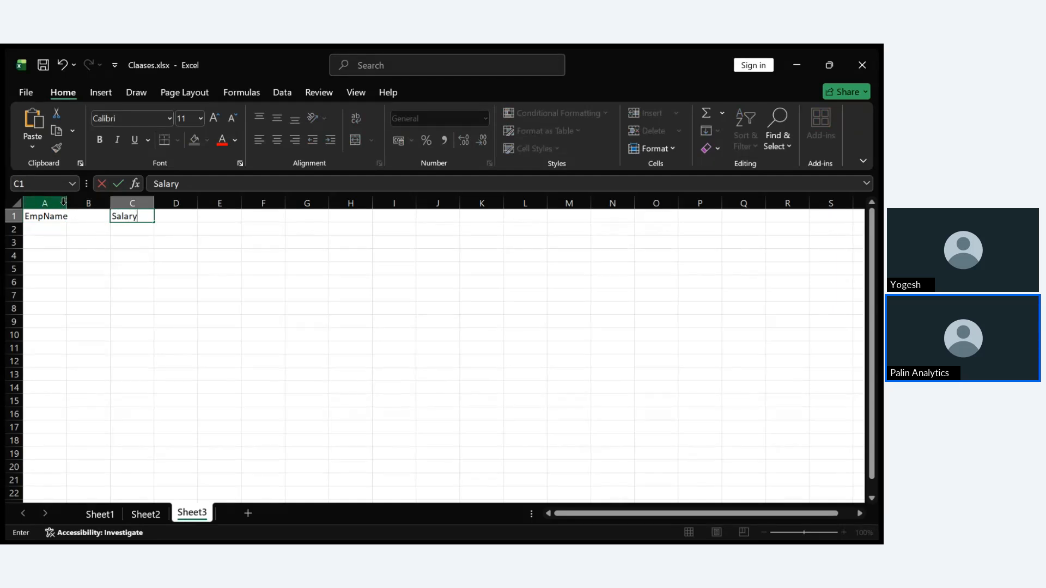
Step: Widen column A so the EmpName header fits inside it
{"action": "left_click_drag", "start_coordinate": [65, 201], "coordinate": [88, 202]}
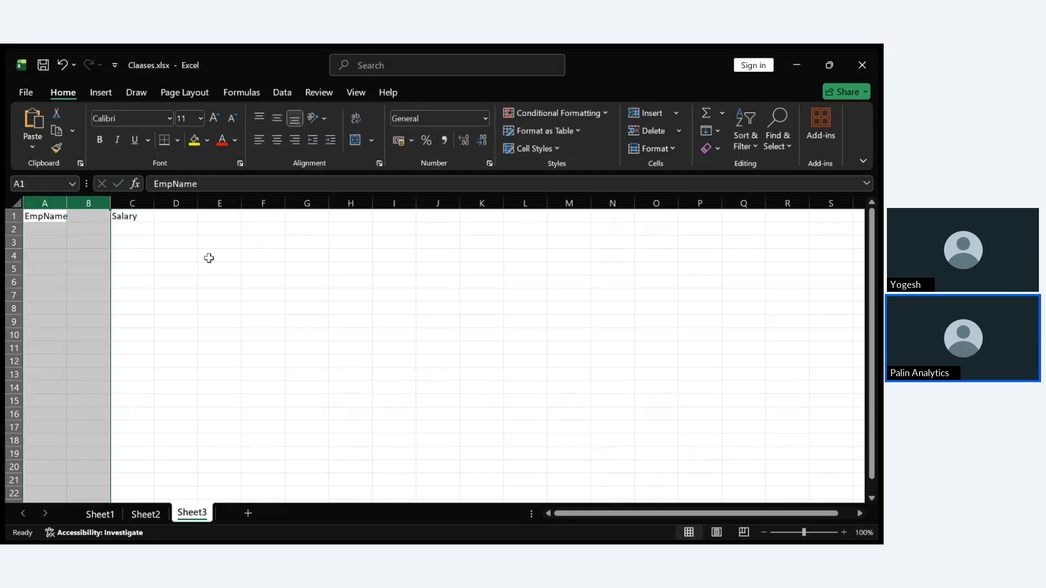
{"action": "left_click", "coordinate": [295, 294]}
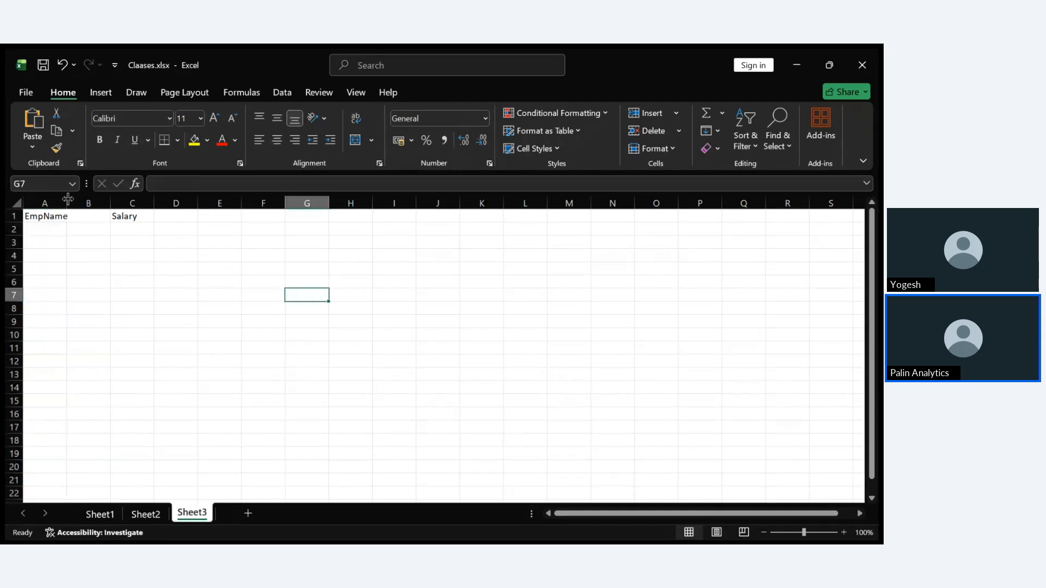
{"action": "left_click_drag", "start_coordinate": [67, 201], "coordinate": [82, 202]}
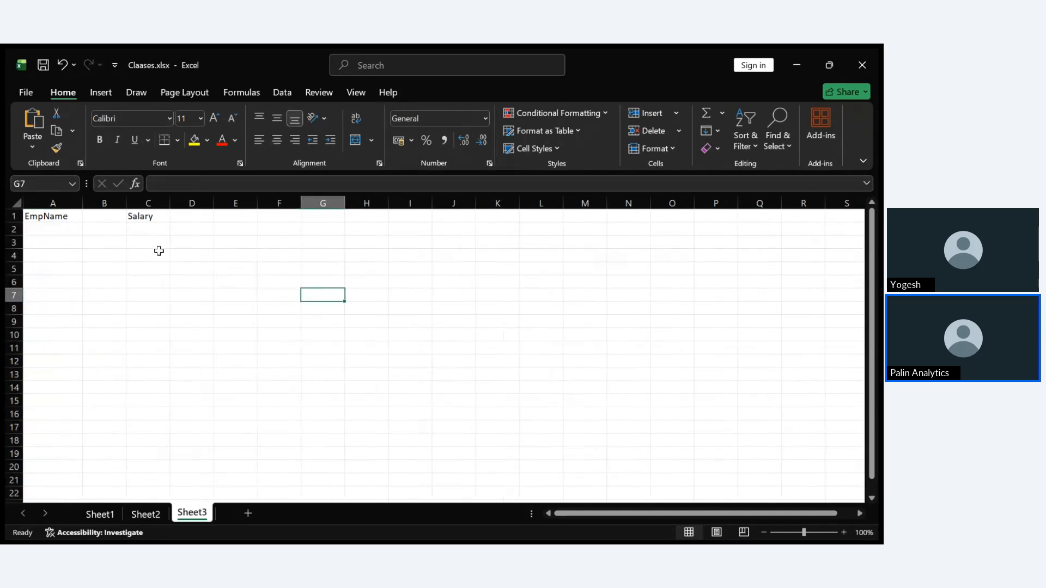
Step: Fill cells A2 to A5 under EmpName with four employees' first names
{"action": "left_click", "coordinate": [44, 230]}
{"action": "type", "text": "And"}
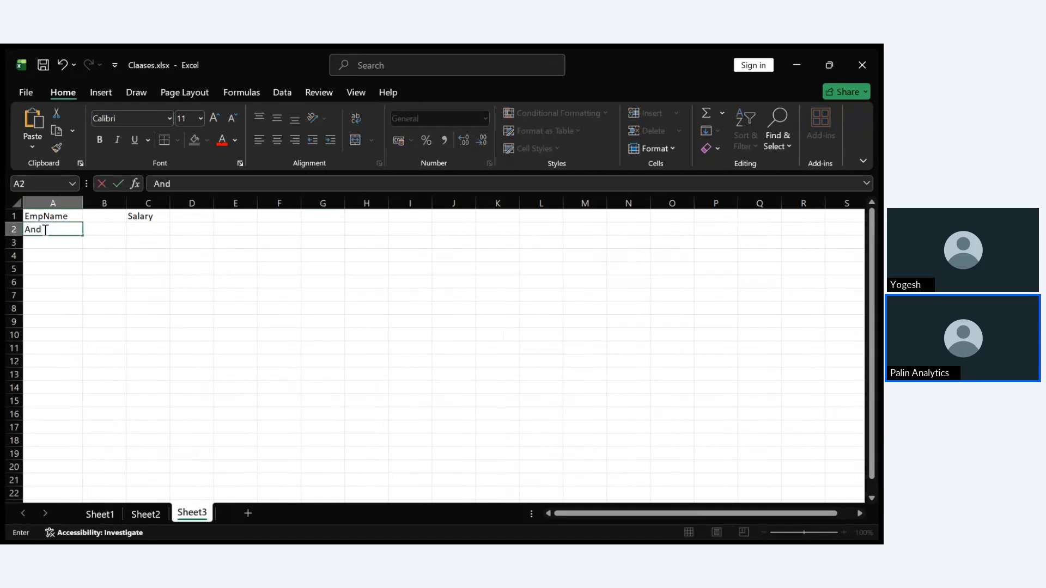
{"action": "type", "text": "rew"}
{"action": "key", "text": "Return"}
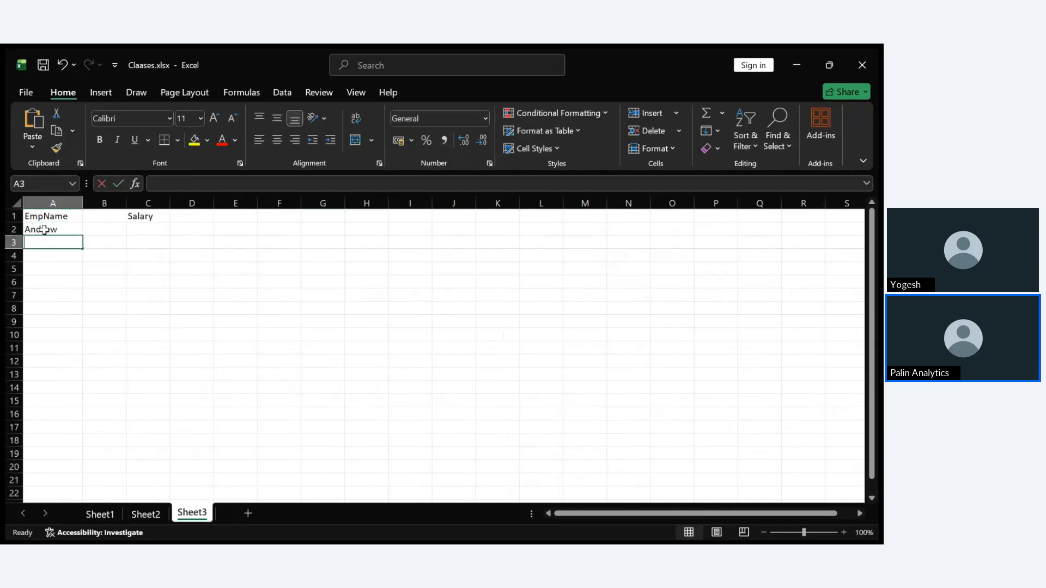
{"action": "type", "text": "John"}
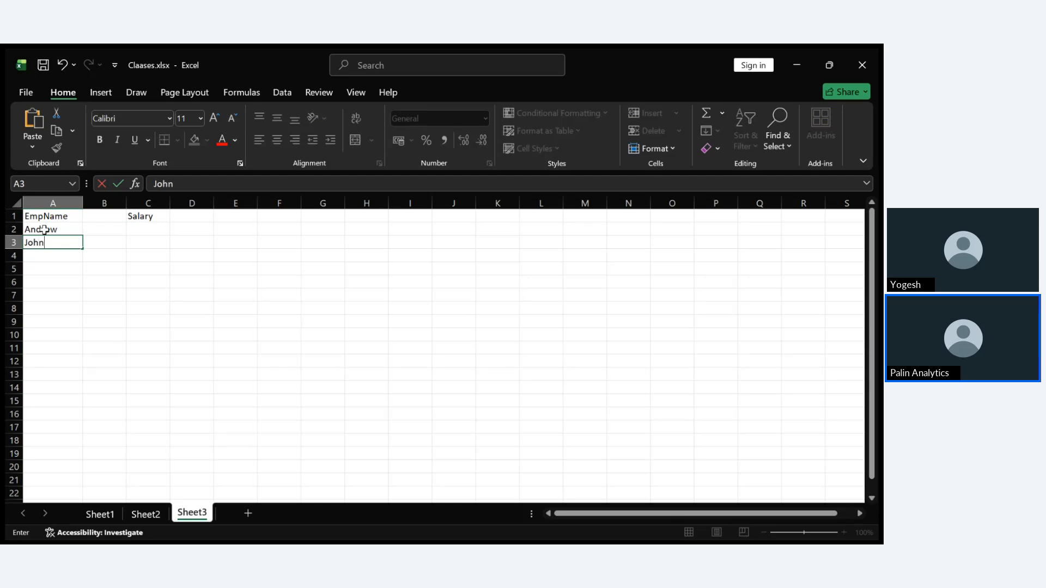
{"action": "key", "text": "ctrl+Return"}
{"action": "key", "text": "Return"}
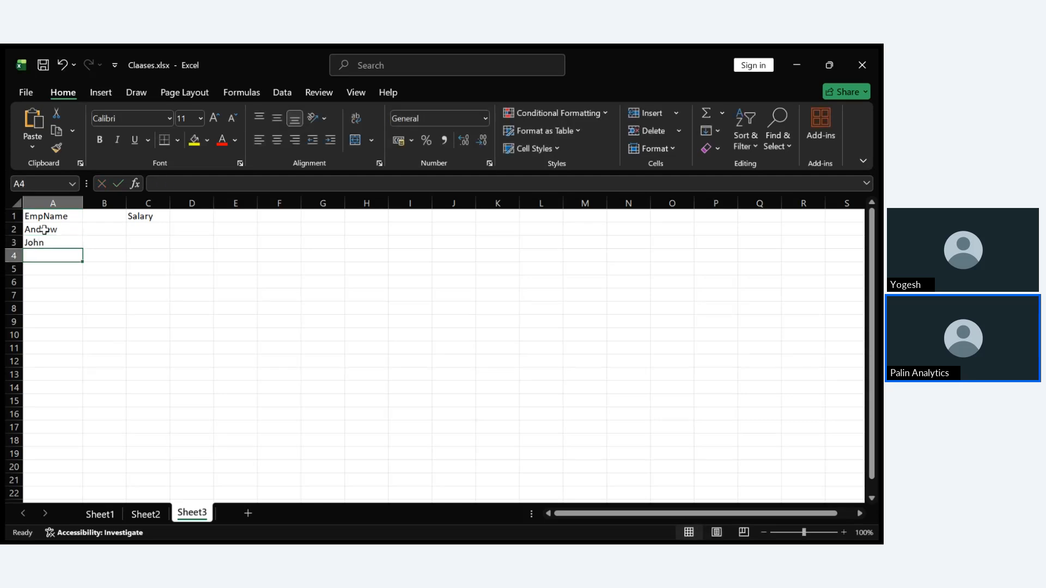
{"action": "type", "text": "Ron"}
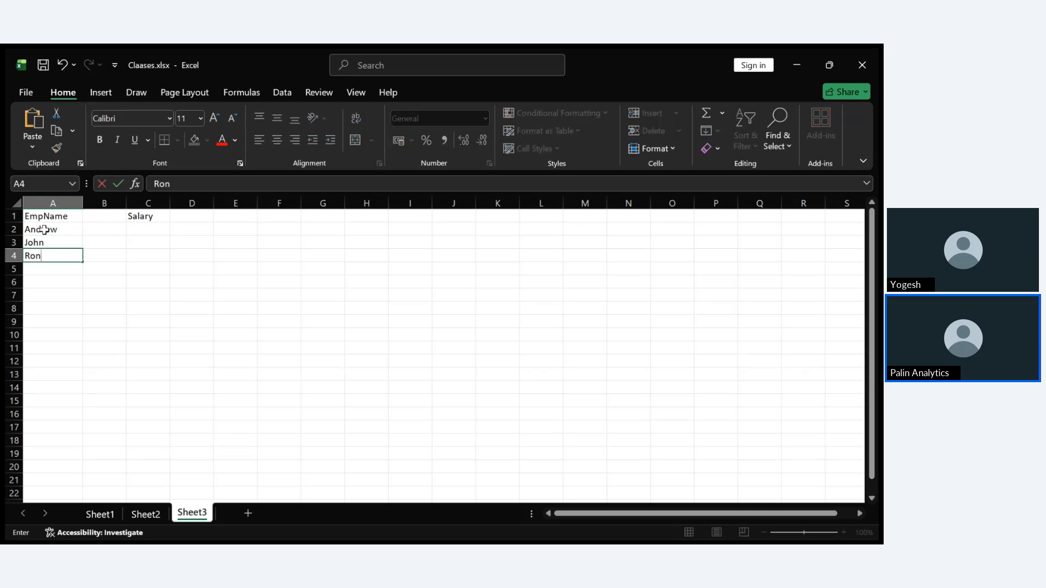
{"action": "key", "text": "Return"}
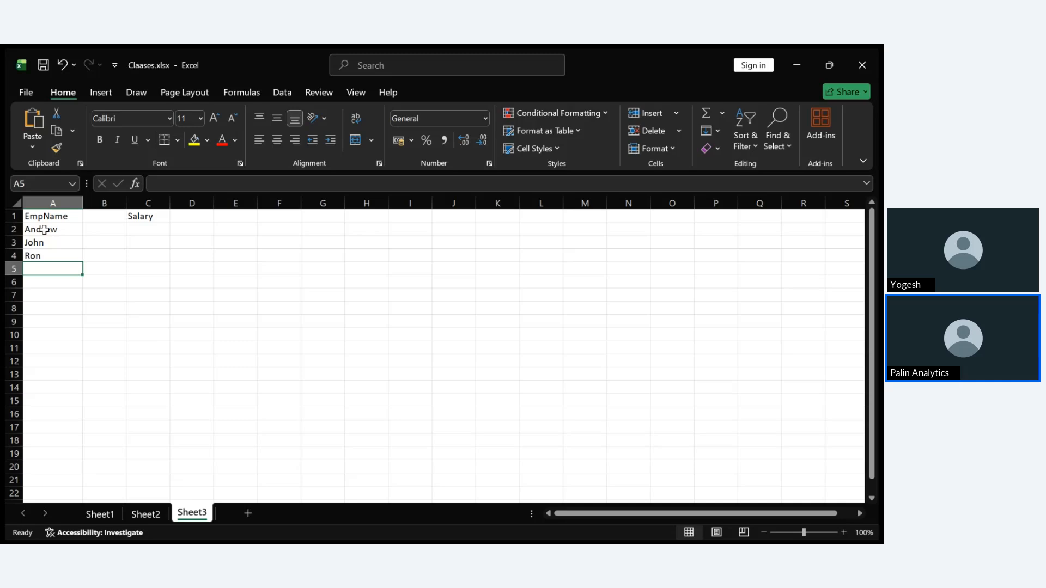
{"action": "type", "text": "Rishi"}
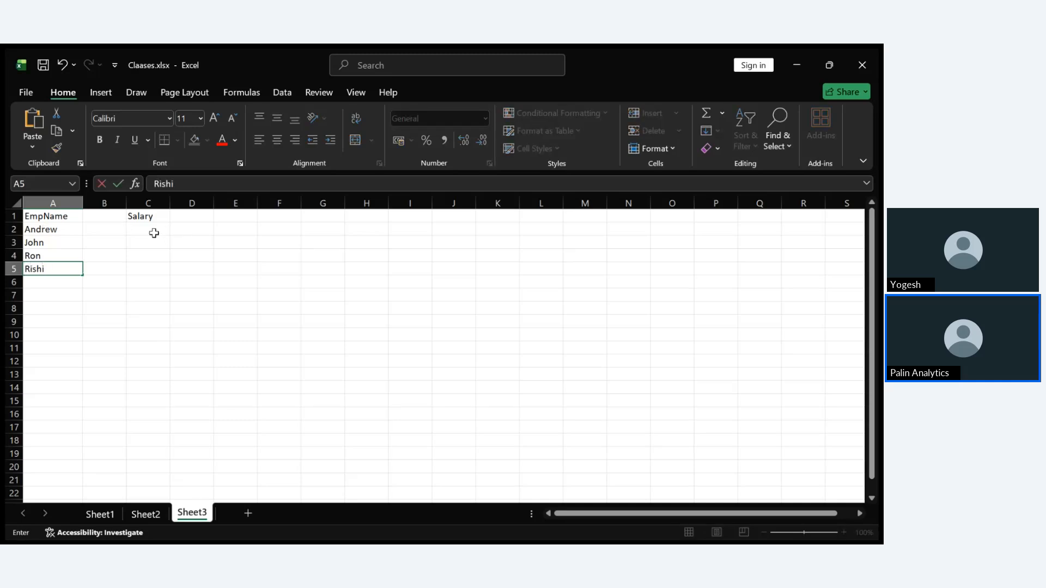
Step: Enter the salaries 34000, 78000, 54000 and 45000 in cells C2 to C5
{"action": "left_click", "coordinate": [154, 232]}
{"action": "type", "text": "340000"}
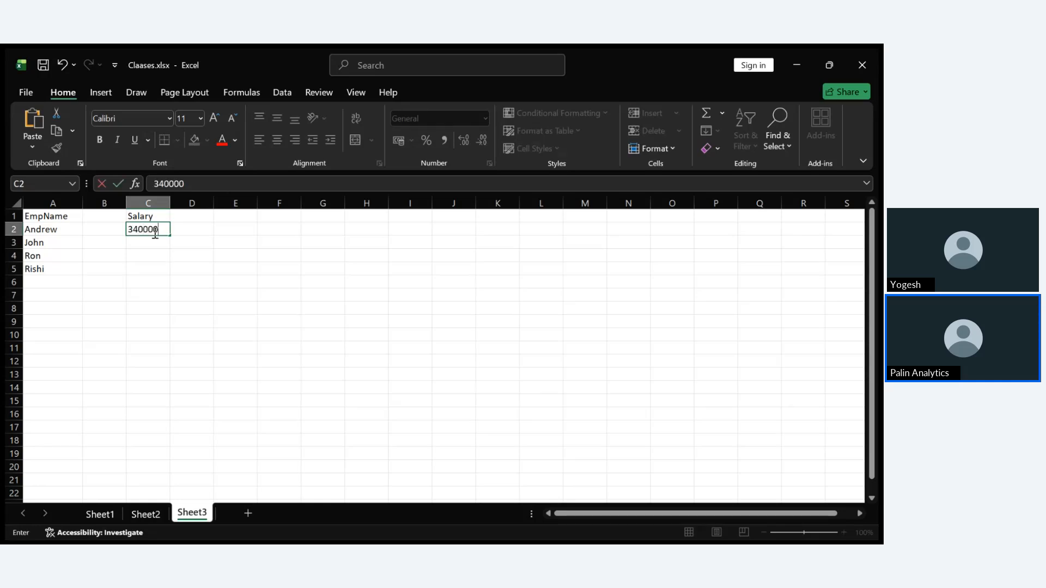
{"action": "key", "text": "BackSpace"}
{"action": "left_click", "coordinate": [151, 244]}
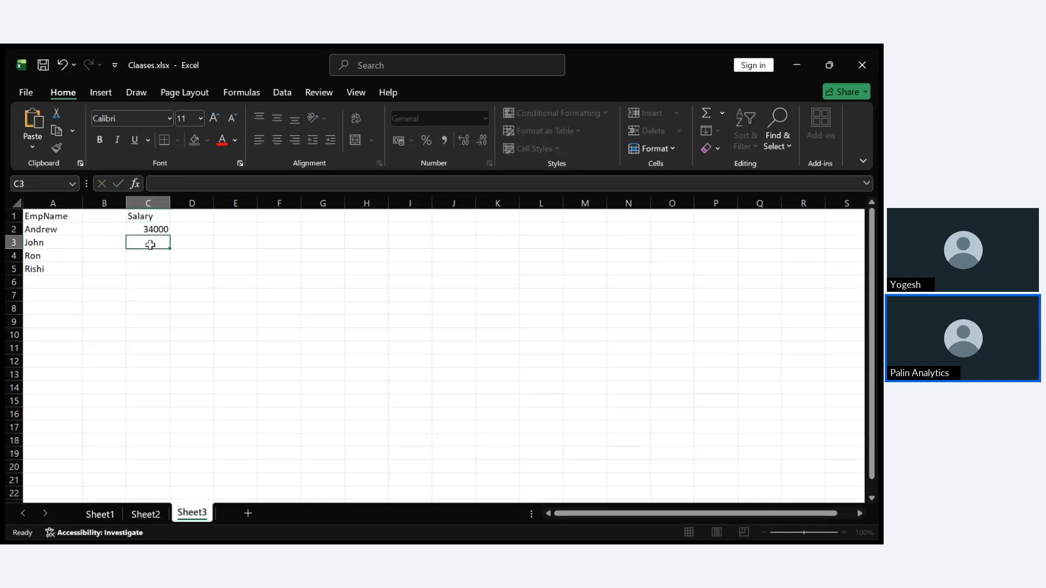
{"action": "type", "text": "78000"}
{"action": "left_click", "coordinate": [151, 256]}
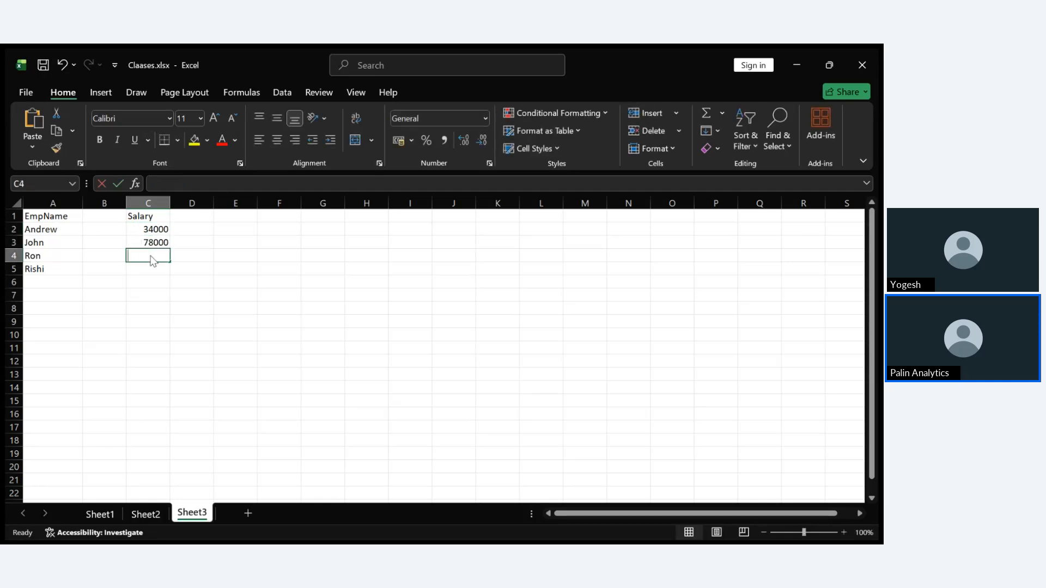
{"action": "type", "text": "54000"}
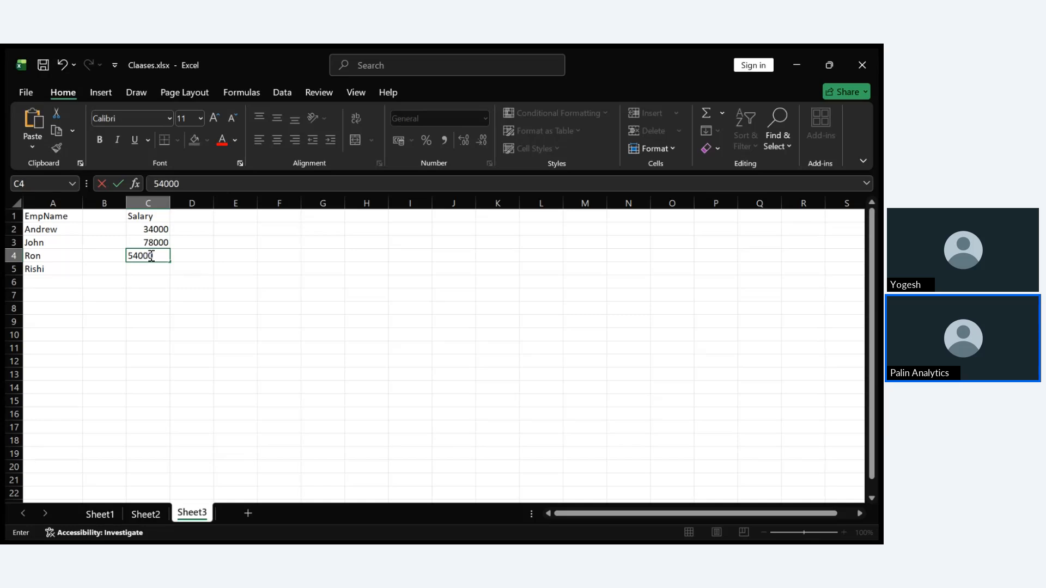
{"action": "left_click", "coordinate": [238, 297]}
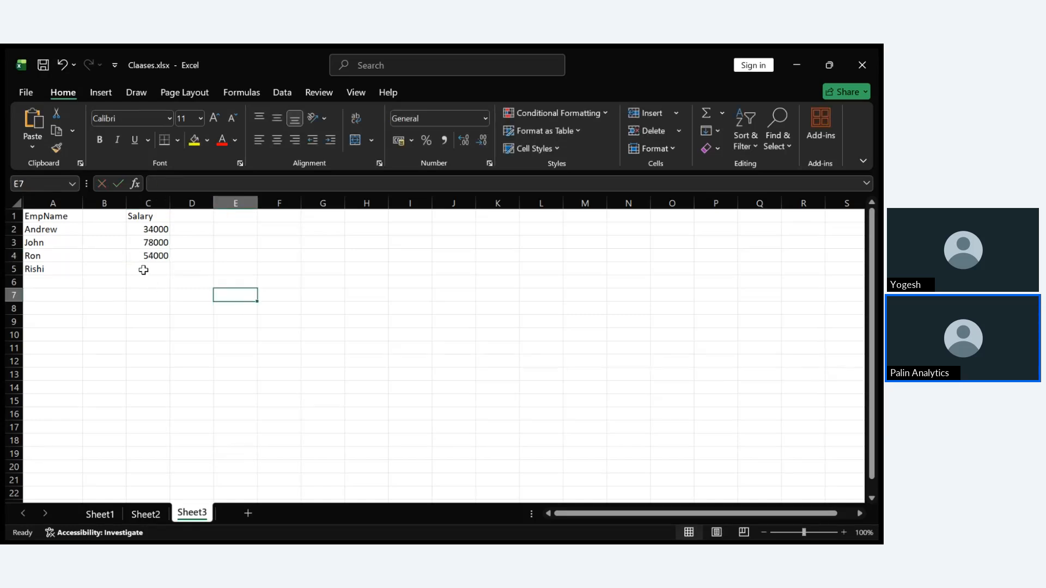
{"action": "left_click", "coordinate": [143, 270]}
{"action": "type", "text": "45000"}
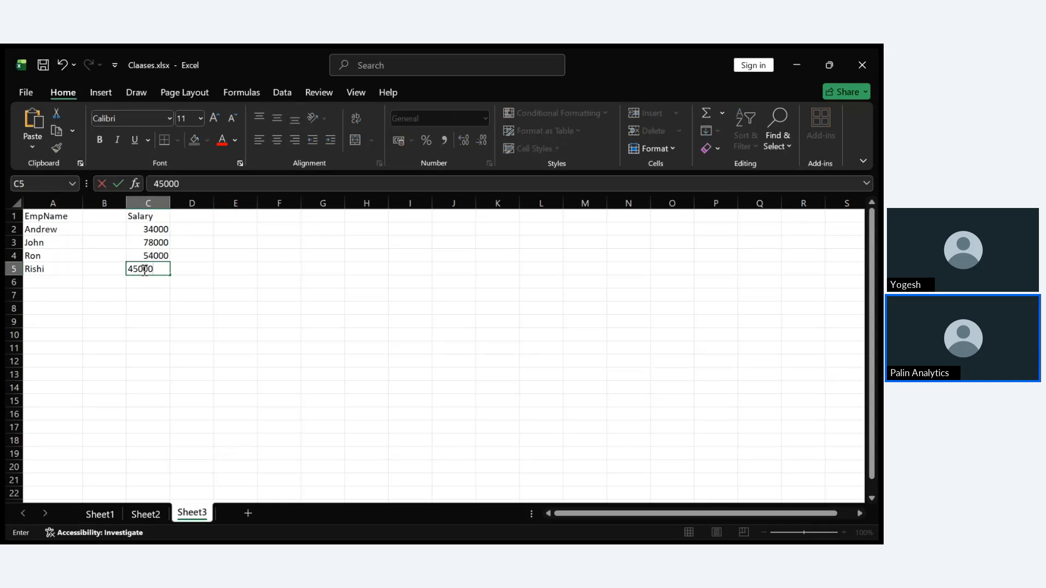
{"action": "left_click", "coordinate": [230, 298]}
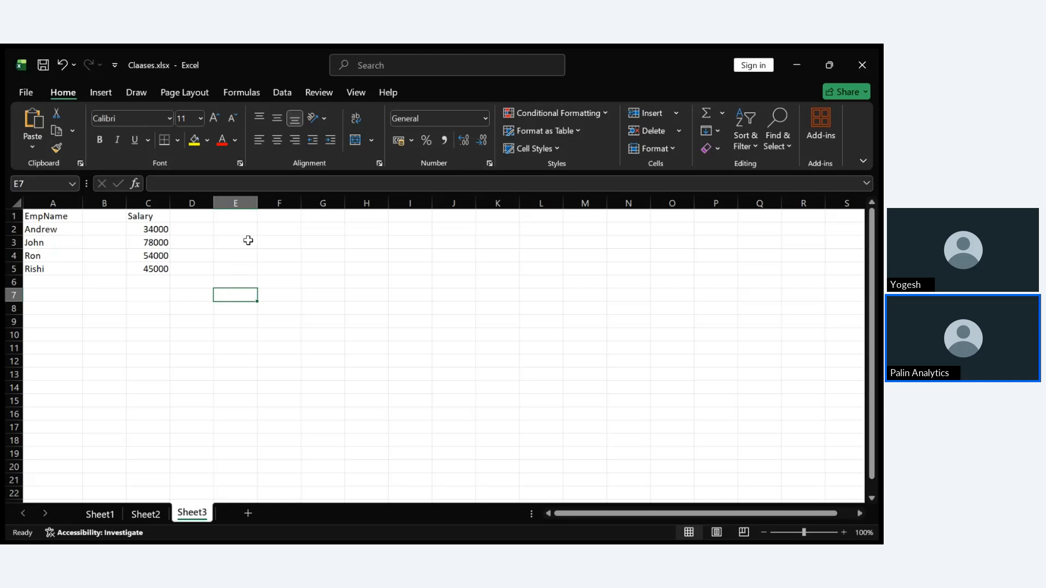
Step: Label the lookup area below the table with Name in C8 and Salary in C9
{"action": "left_click", "coordinate": [238, 243]}
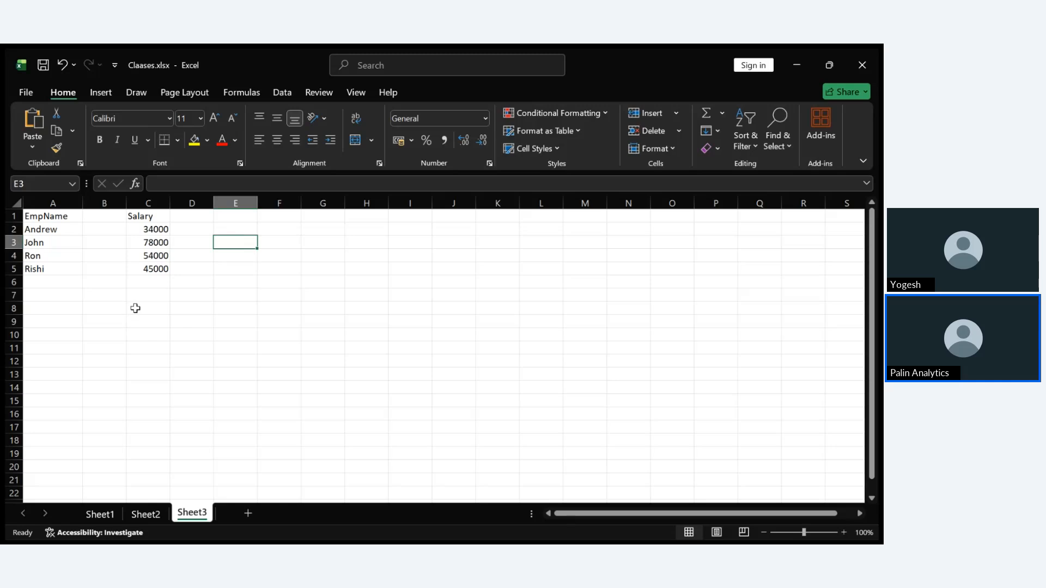
{"action": "left_click", "coordinate": [135, 308]}
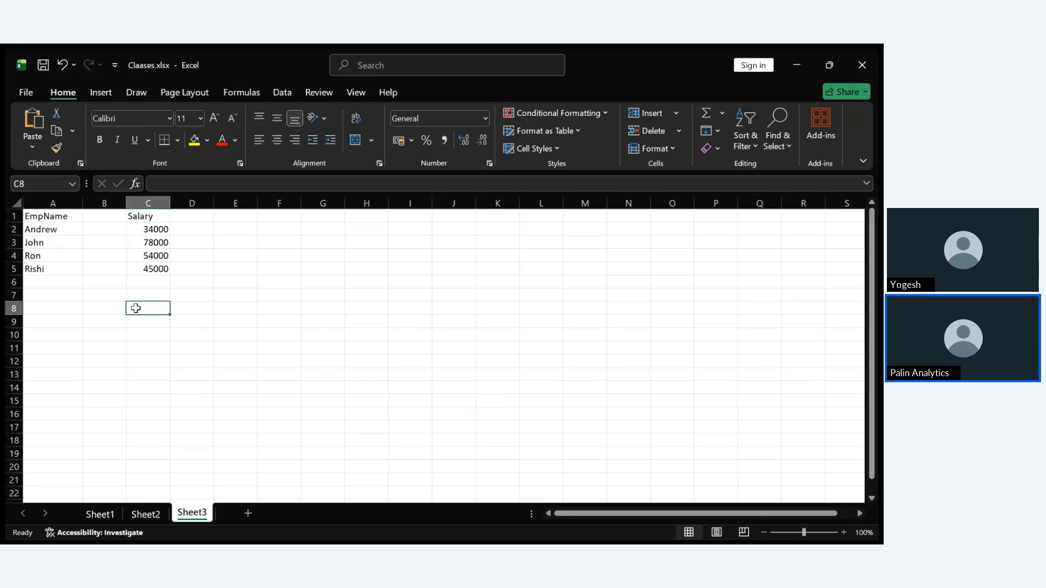
{"action": "type", "text": "Name"}
{"action": "key", "text": "Return"}
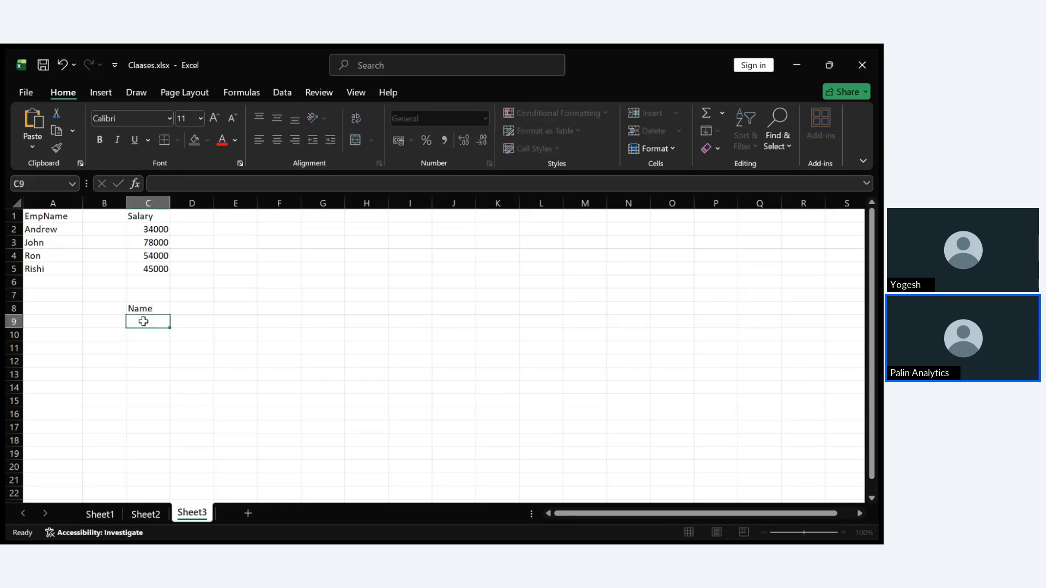
{"action": "type", "text": "Salary"}
Step: Create a data validation drop-down list in D8 sourced from A2:A5 and choose the second employee from it
{"action": "left_click", "coordinate": [198, 311]}
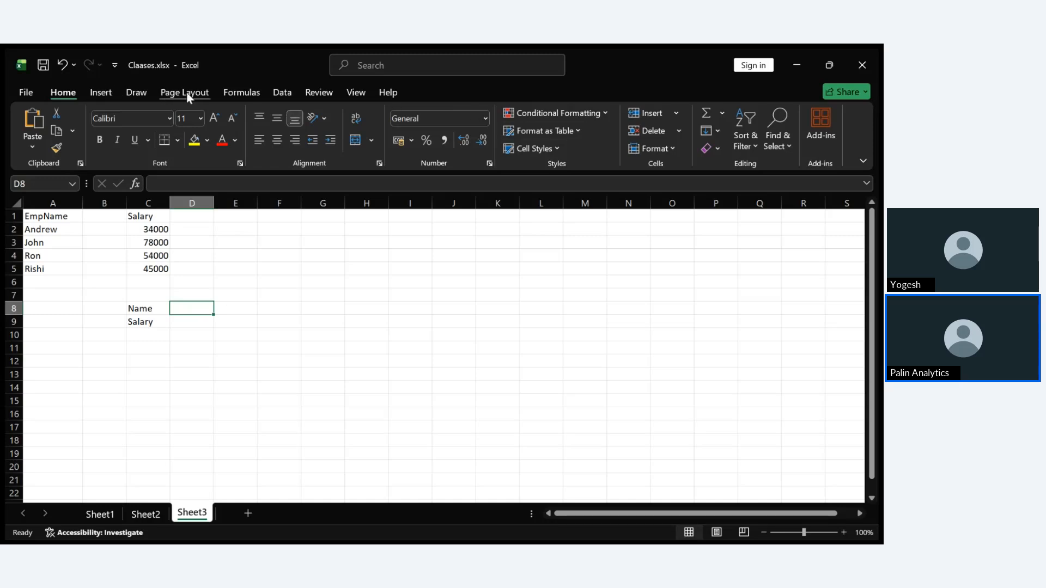
{"action": "left_click", "coordinate": [284, 96]}
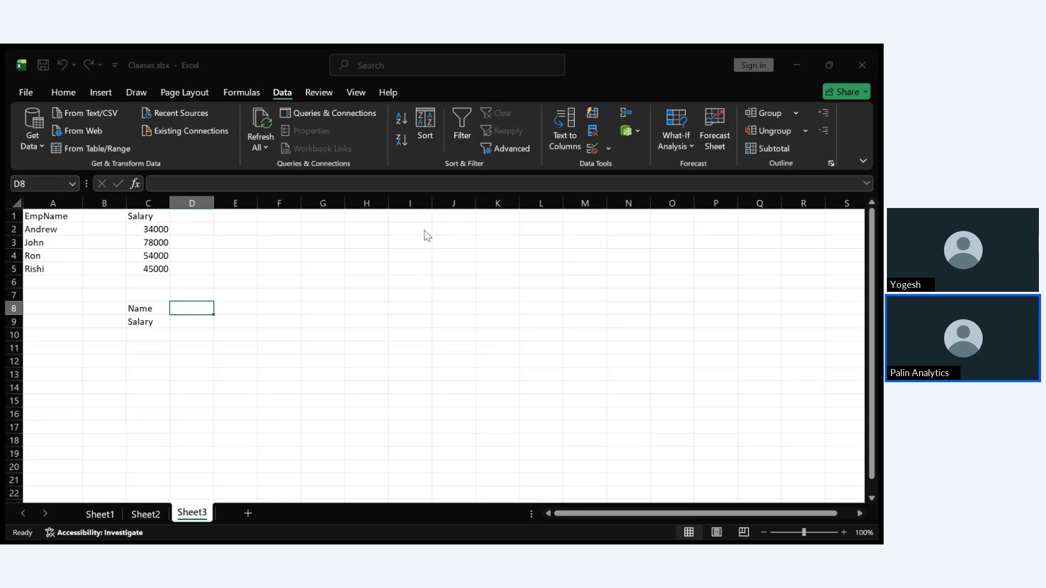
{"action": "left_click", "coordinate": [538, 265]}
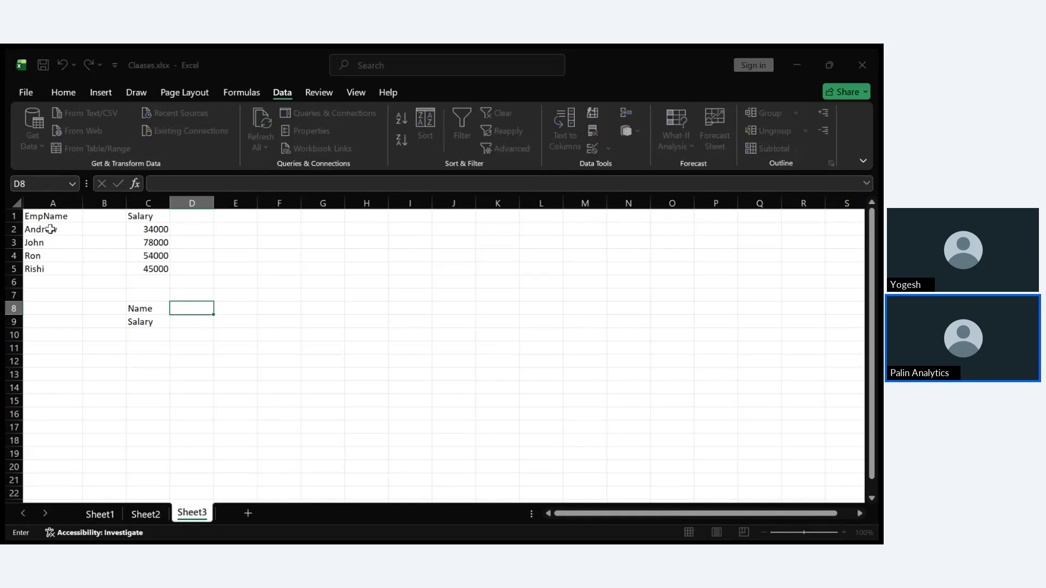
{"action": "left_click_drag", "start_coordinate": [50, 229], "coordinate": [50, 272]}
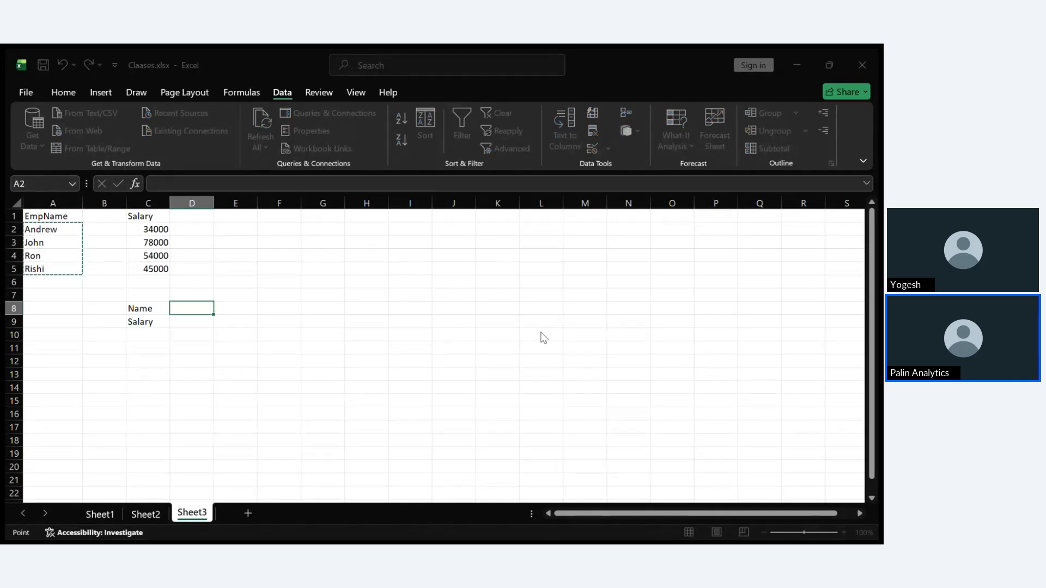
{"action": "key", "text": "Return"}
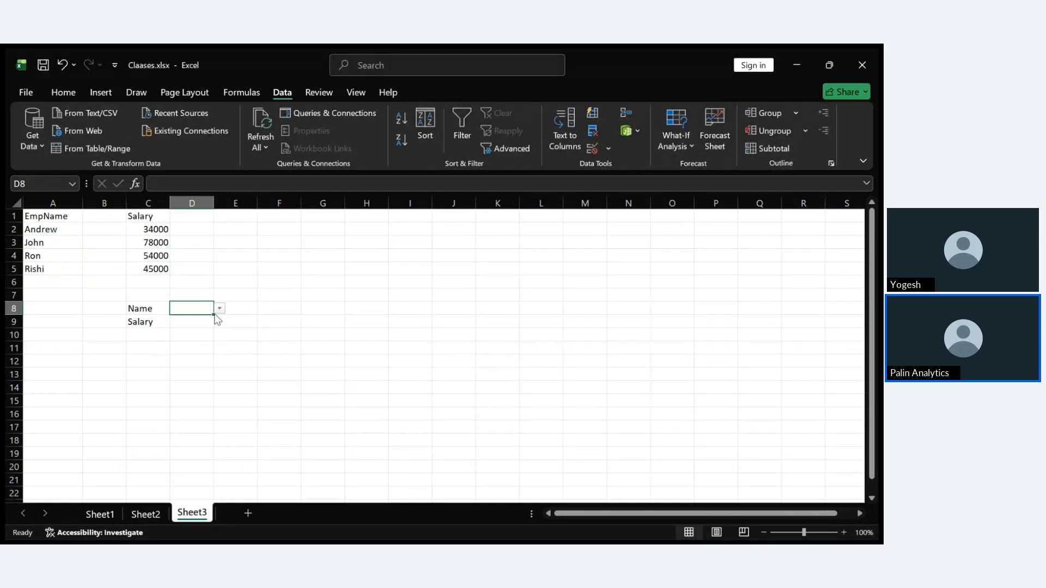
{"action": "left_click", "coordinate": [221, 309]}
{"action": "left_click", "coordinate": [204, 331]}
Step: Enter the formula =VLOOKUP(D8, A1:C5, 3, FALSE) in D9 to return the selected employee's salary
{"action": "left_click", "coordinate": [186, 324]}
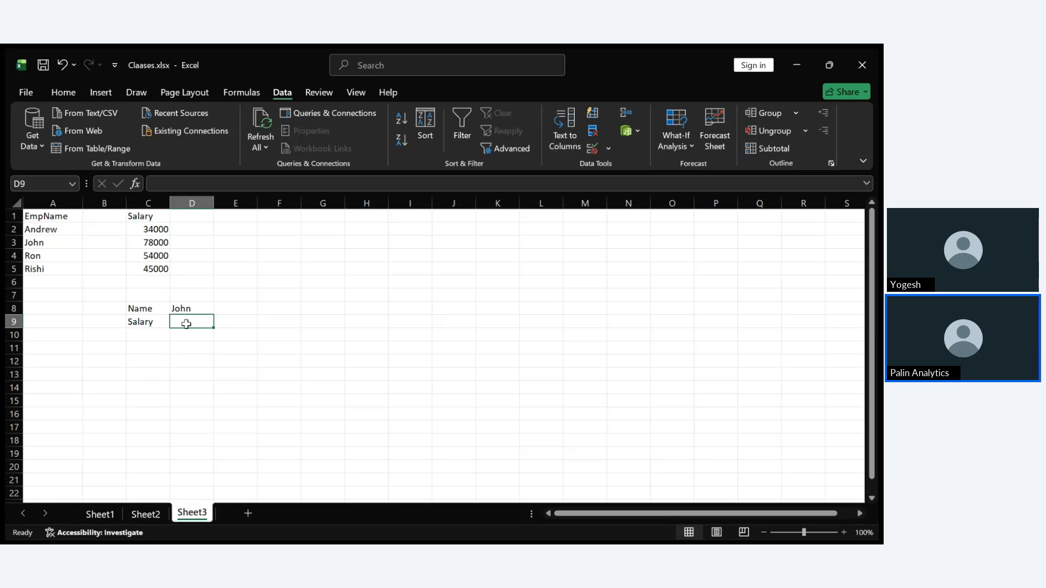
{"action": "type", "text": "="}
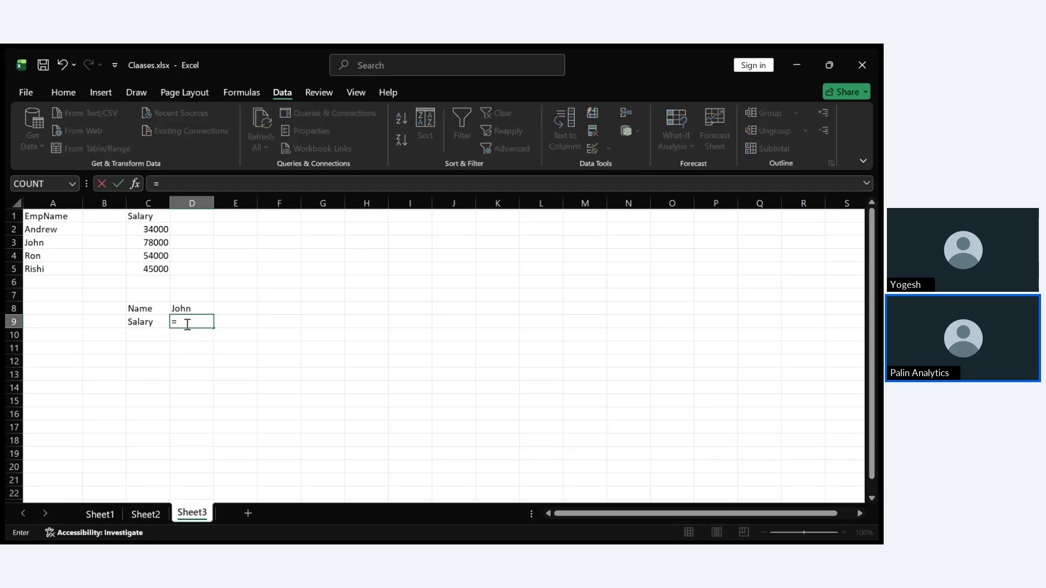
{"action": "type", "text": "VLOOKUP("}
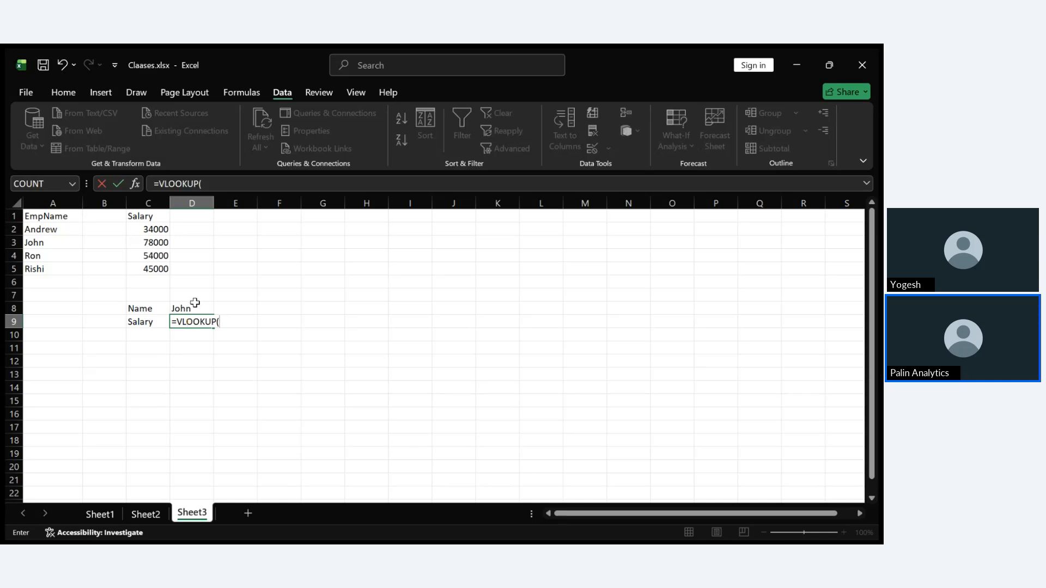
{"action": "left_click", "coordinate": [195, 309]}
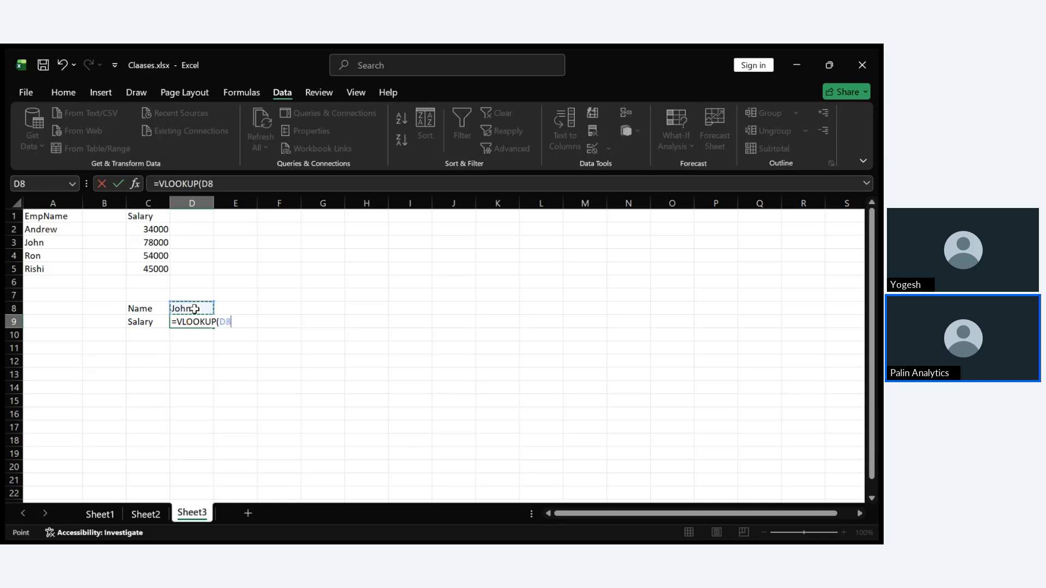
{"action": "left_click", "coordinate": [244, 318]}
{"action": "type", "text": ","}
{"action": "left_click_drag", "start_coordinate": [43, 216], "coordinate": [149, 268]}
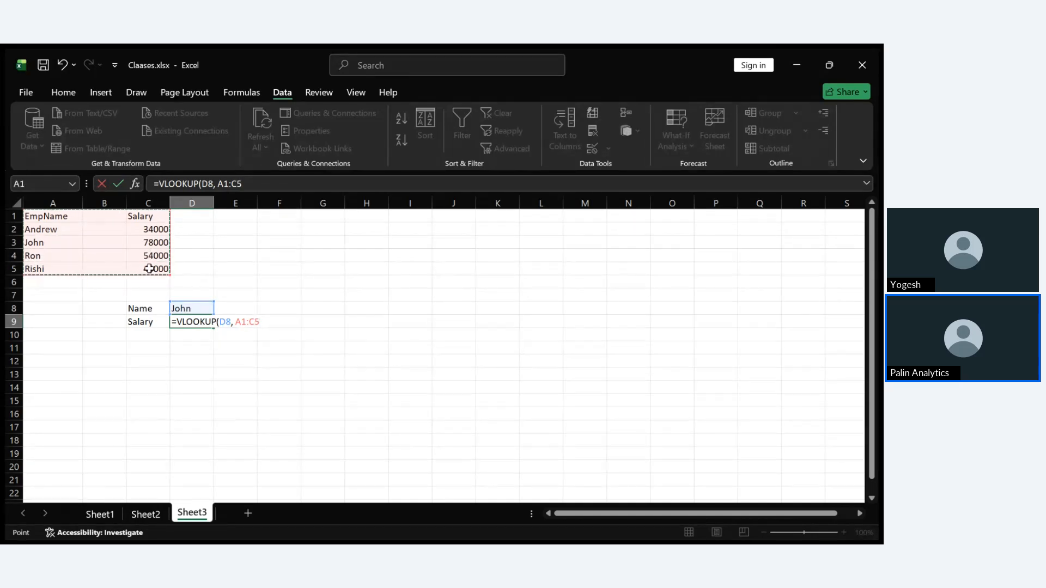
{"action": "type", "text": ","}
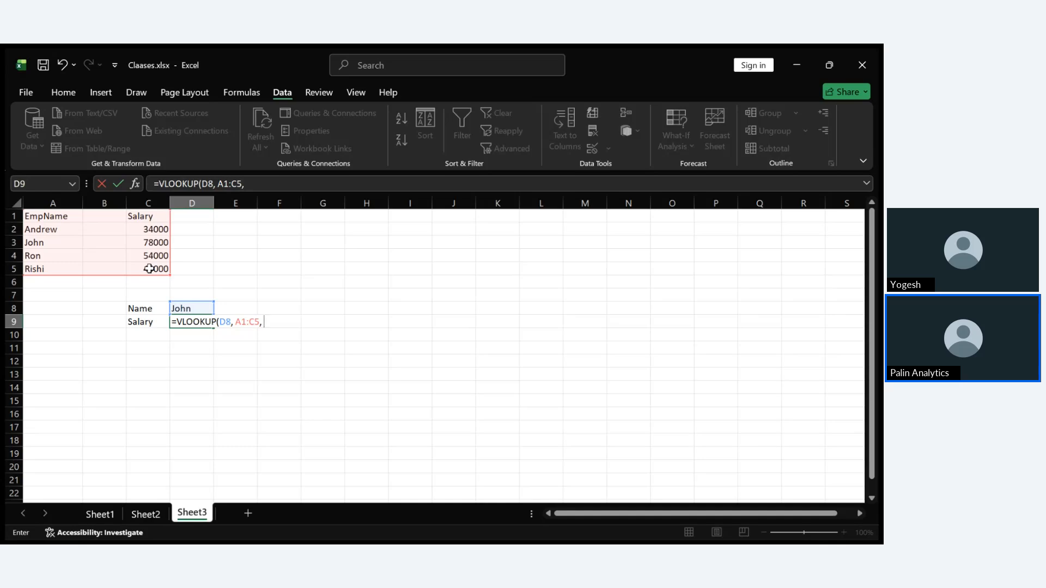
{"action": "type", "text": "3, Fal"}
{"action": "key", "text": "Tab"}
{"action": "type", "text": ")"}
{"action": "key", "text": "Return"}
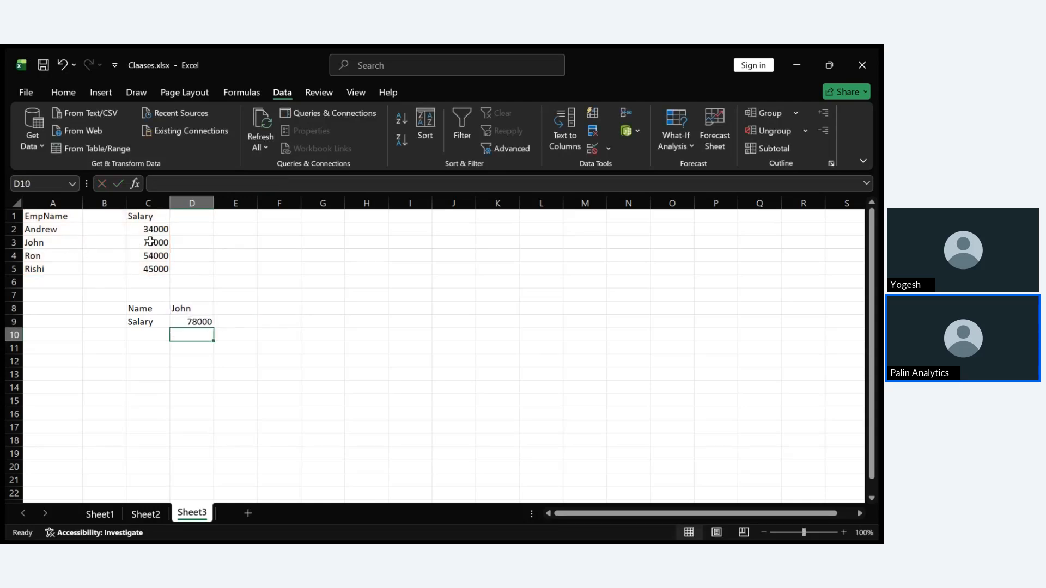
Step: Choose the fourth employee from the drop-down list in D8 and check the formula in D9
{"action": "left_click", "coordinate": [195, 308]}
{"action": "left_click", "coordinate": [220, 309]}
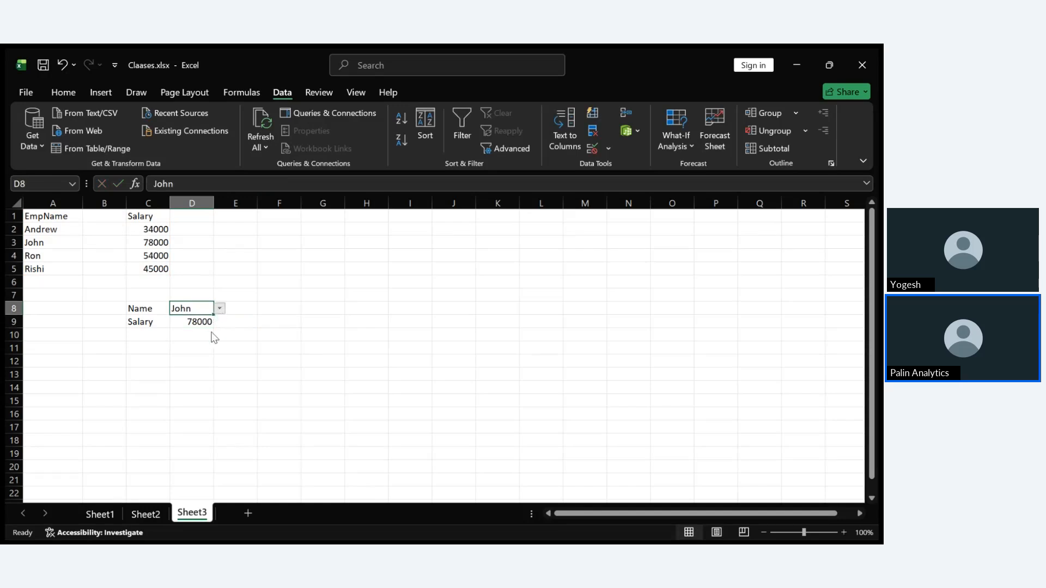
{"action": "left_click", "coordinate": [205, 338]}
{"action": "left_click", "coordinate": [210, 349]}
{"action": "left_click", "coordinate": [201, 322]}
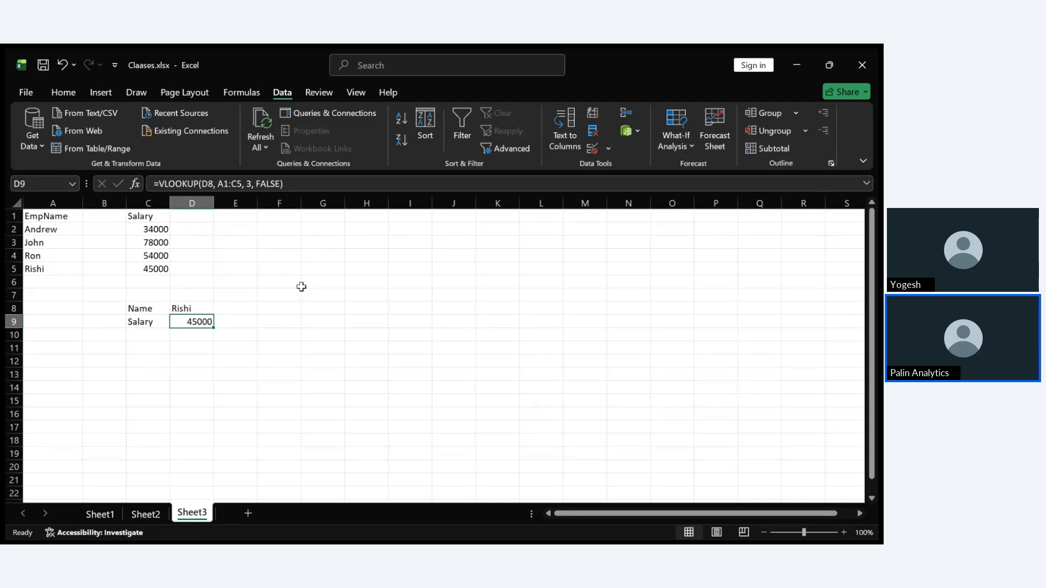
Step: Enter a VLOOKUP formula in G10 with the first employee's name as quoted text, range A1:C5, column 3 and false
{"action": "left_click", "coordinate": [336, 329]}
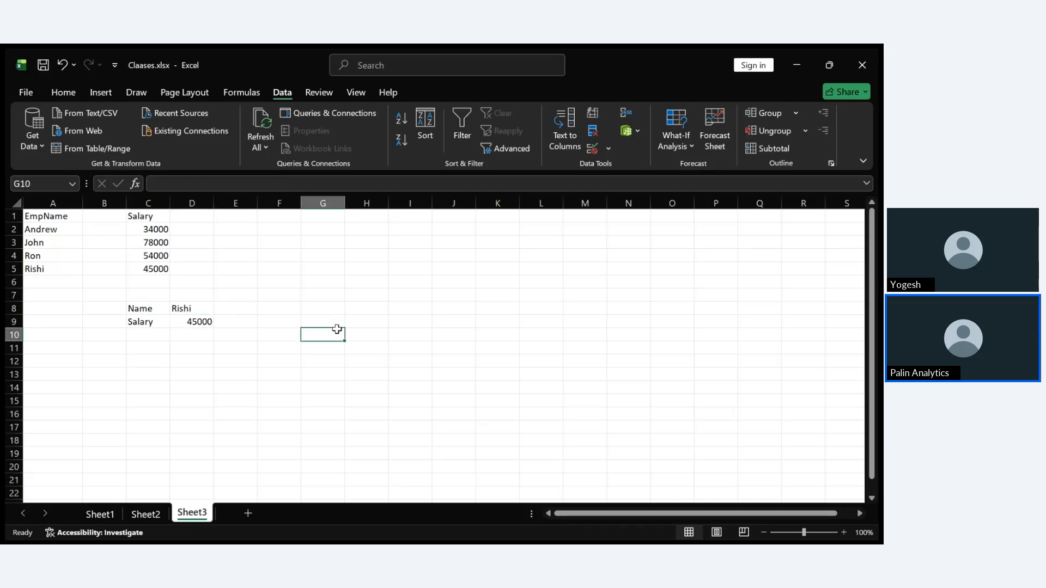
{"action": "type", "text": "=VLOO"}
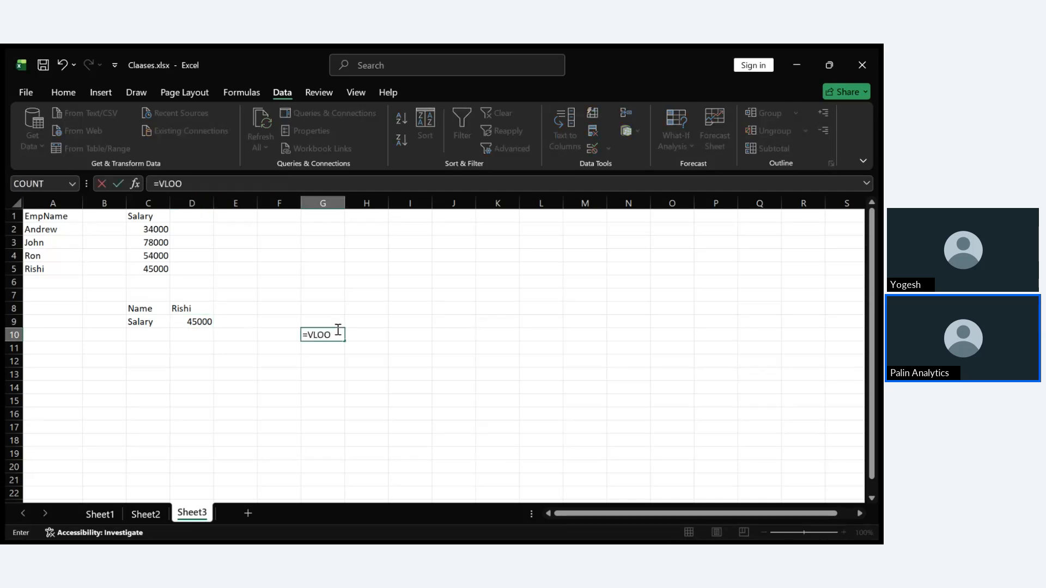
{"action": "type", "text": "KUP(\"Andrew\""}
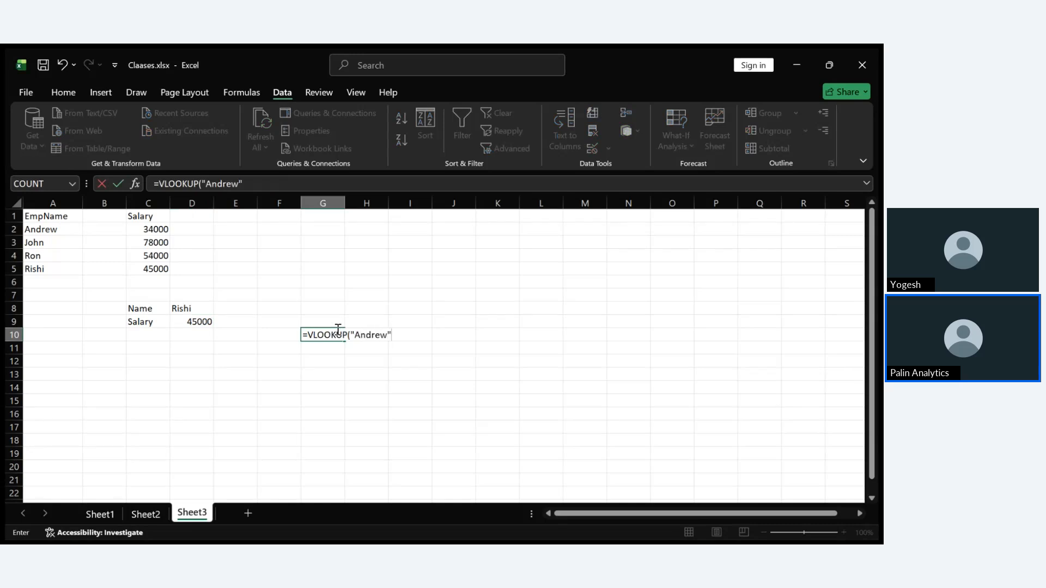
{"action": "type", "text": ","}
{"action": "left_click_drag", "start_coordinate": [55, 216], "coordinate": [144, 275]}
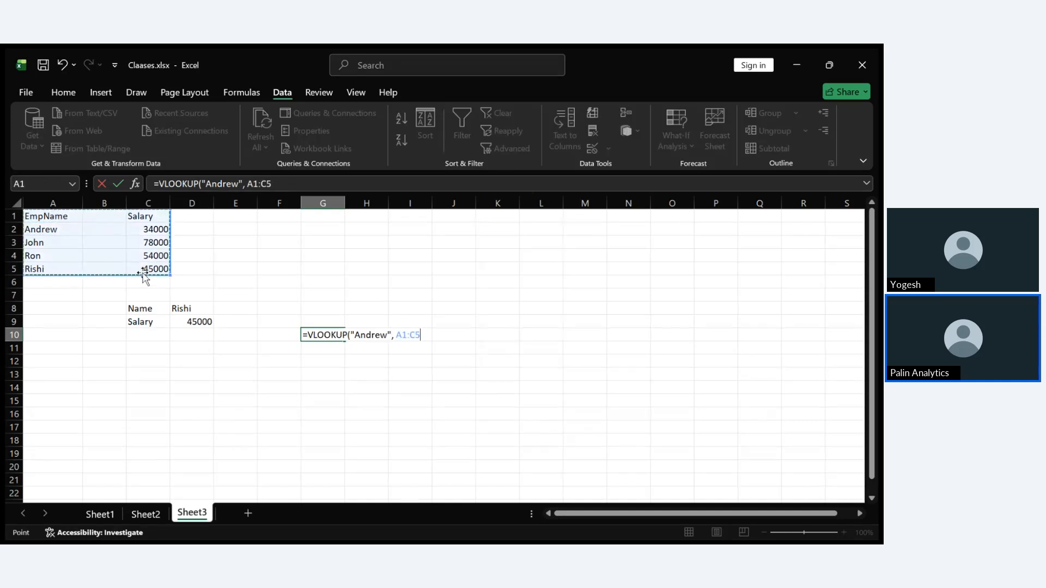
{"action": "type", "text": ", 3"}
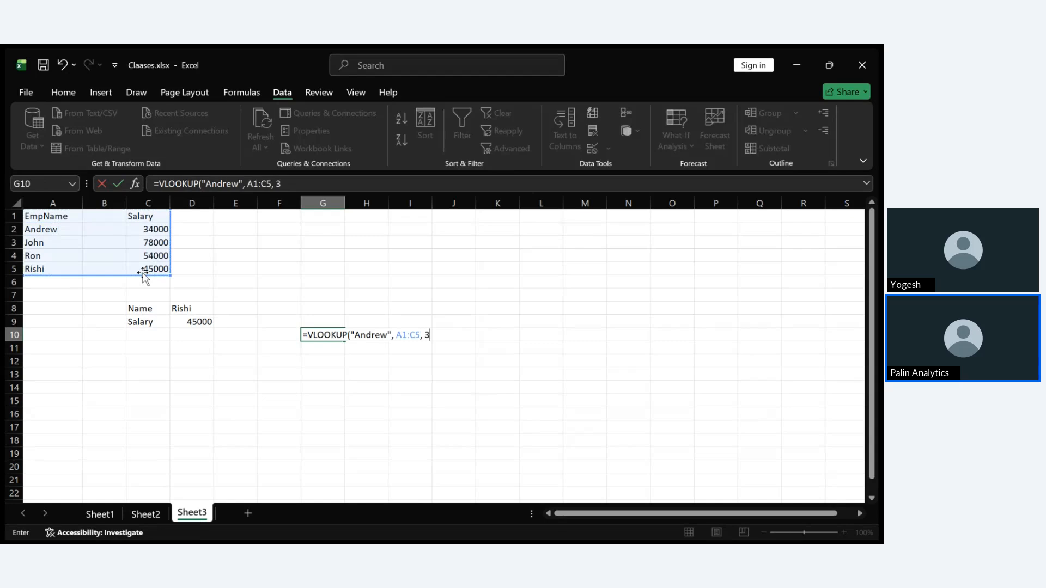
{"action": "type", "text": ", false"}
{"action": "key", "text": "Return"}
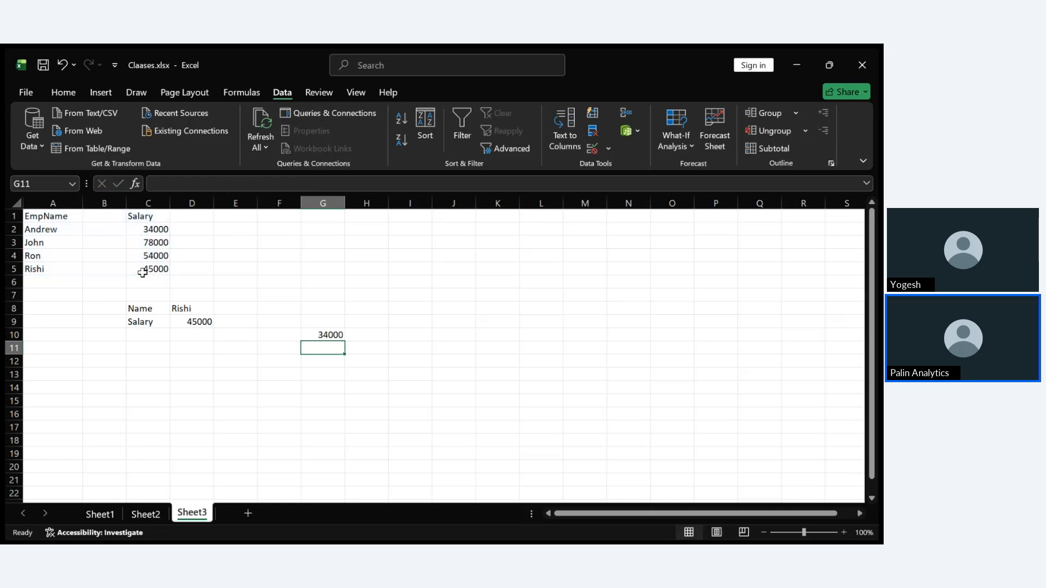
Step: Clear the example VLOOKUP formula from G10
{"action": "left_click", "coordinate": [320, 336]}
{"action": "key", "text": "BackSpace"}
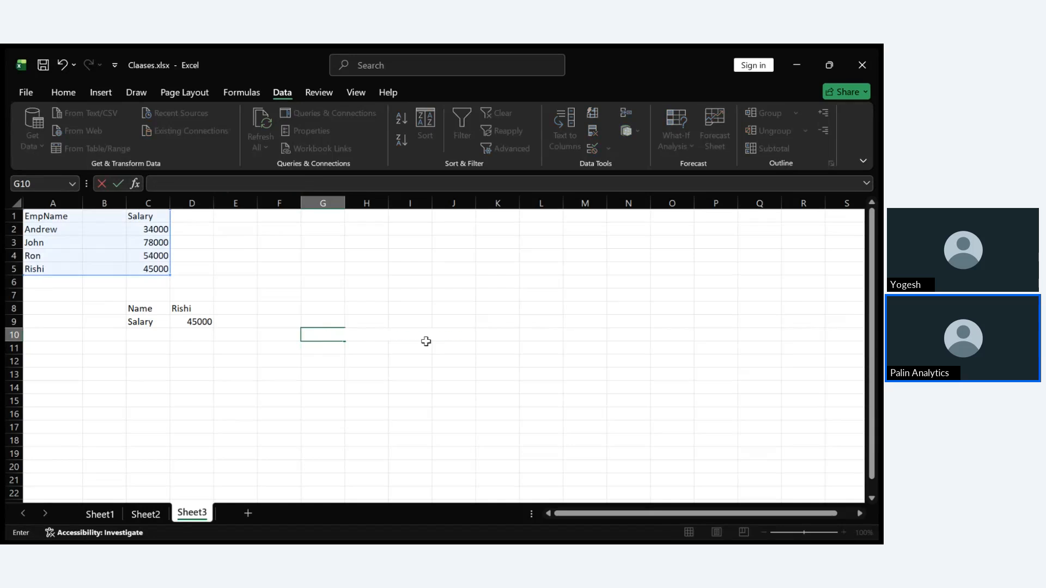
{"action": "left_click", "coordinate": [473, 353]}
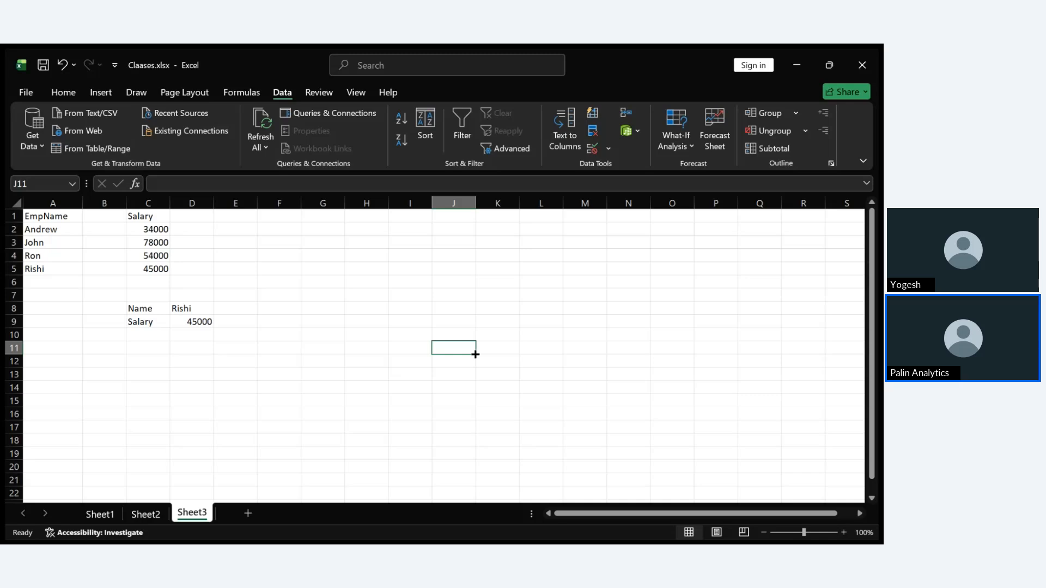
Step: Review the drop-down cell D8 and the VLOOKUP formula in D9
{"action": "left_click", "coordinate": [592, 153]}
{"action": "left_click", "coordinate": [192, 308]}
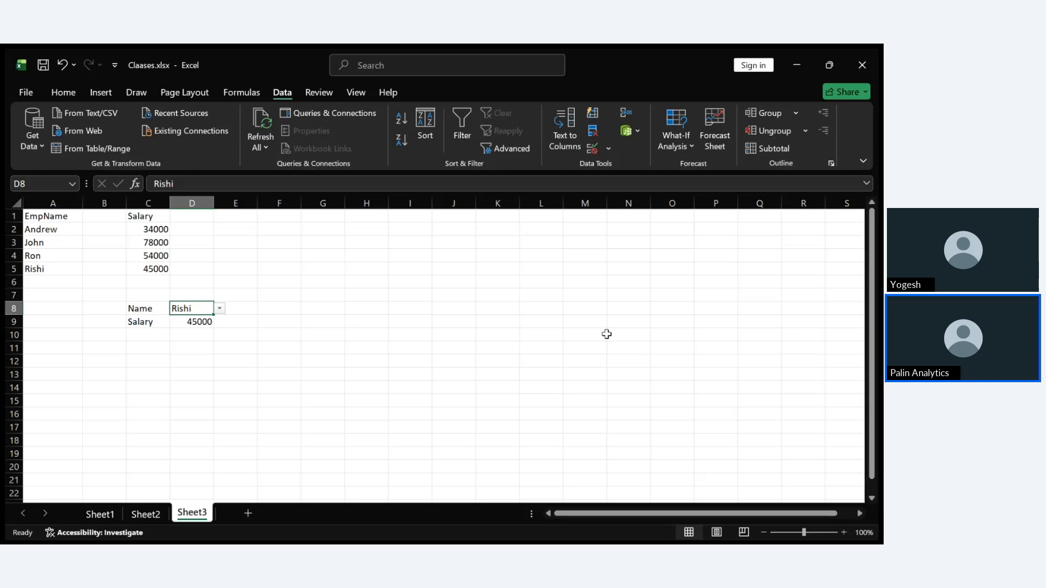
{"action": "left_click", "coordinate": [202, 325]}
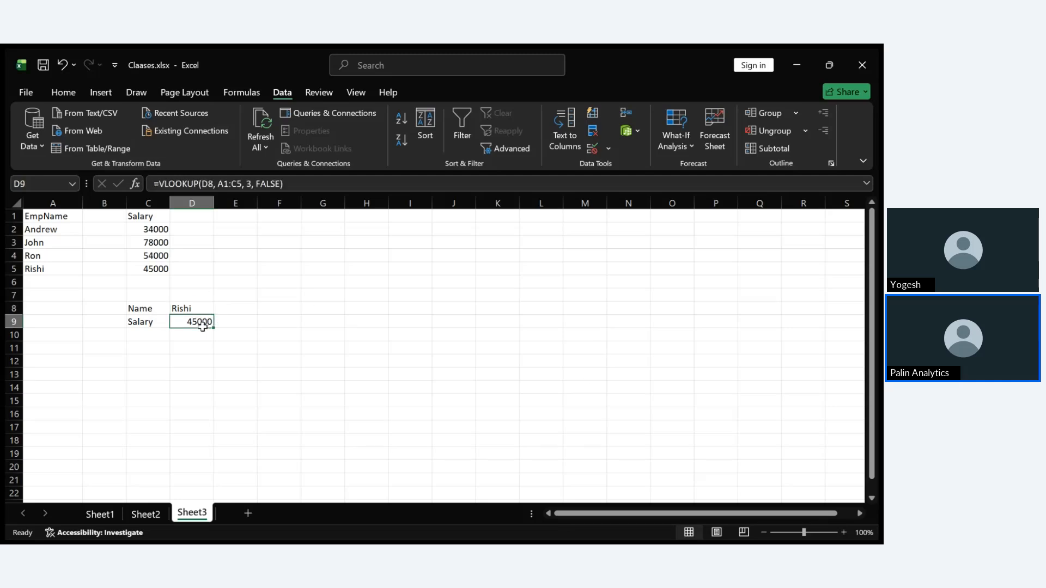
{"action": "scroll", "coordinate": [327, 303], "scroll_direction": "up", "scroll_amount": 3}
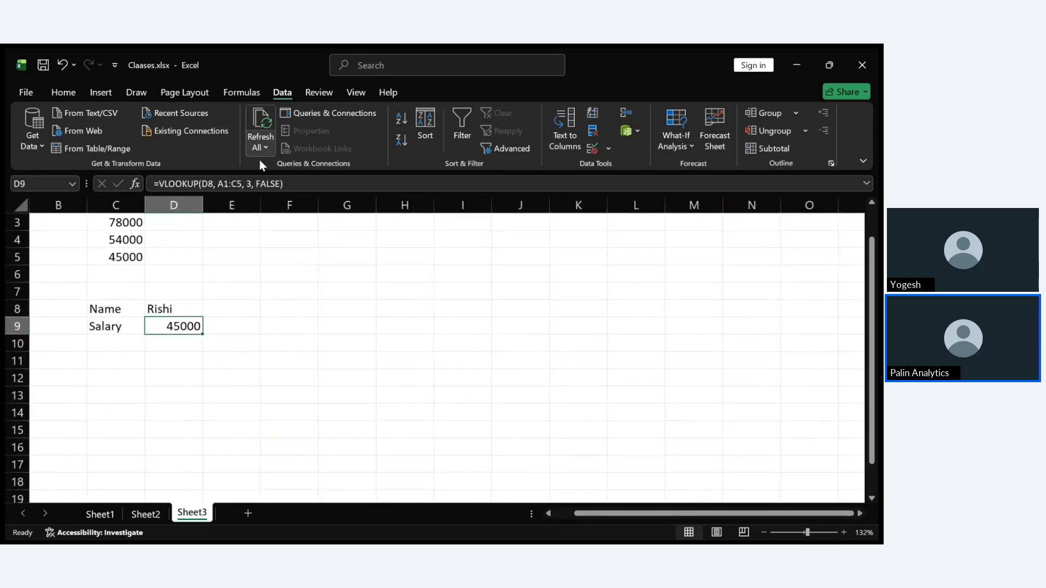
{"action": "scroll", "coordinate": [259, 362], "scroll_direction": "down", "scroll_amount": 3}
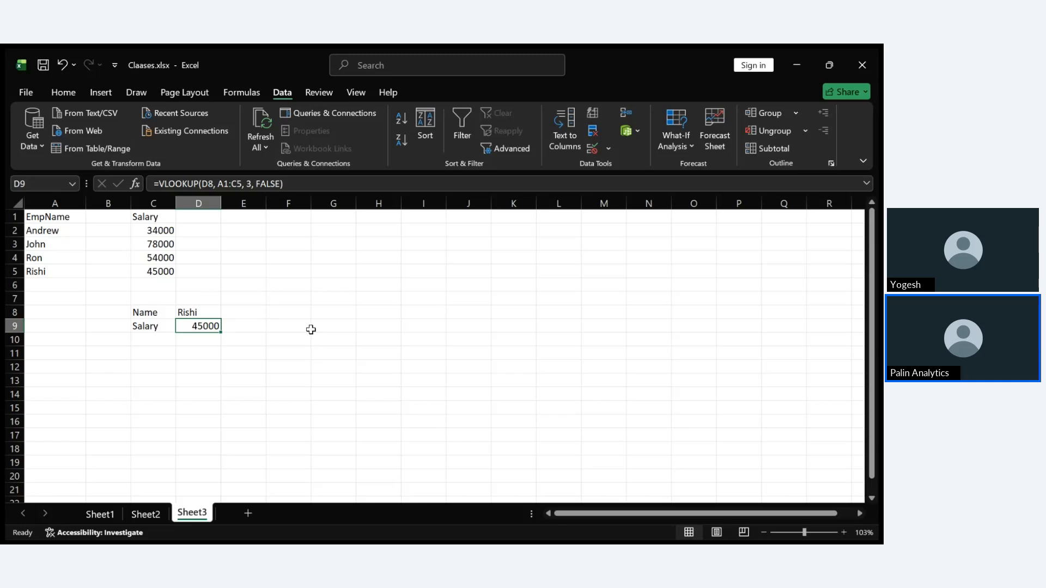
Step: Start a VLOOKUP formula in F9 using the suggested function name
{"action": "left_click", "coordinate": [302, 327]}
{"action": "type", "text": "=vlo"}
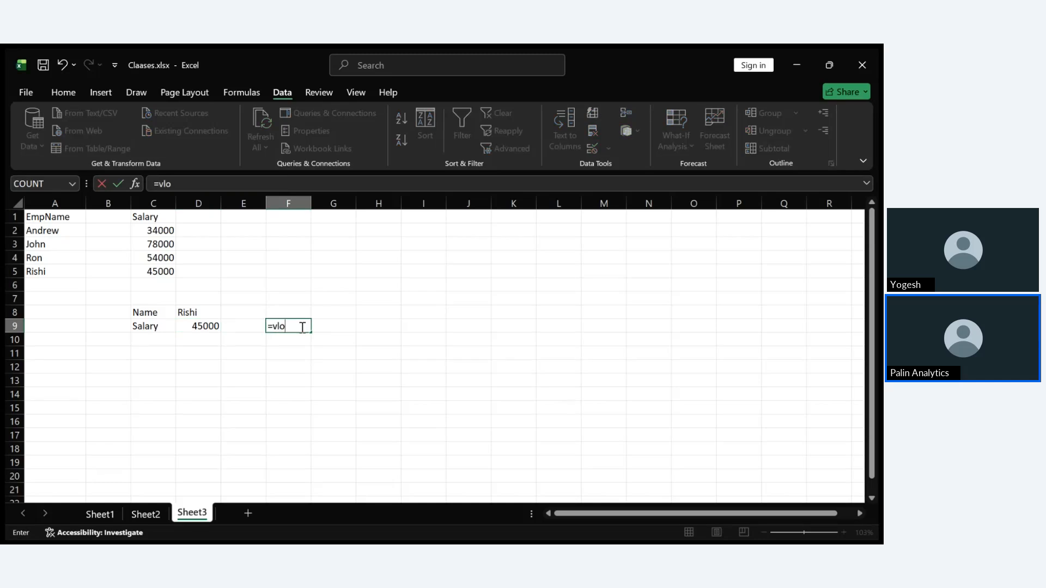
{"action": "key", "text": "Tab"}
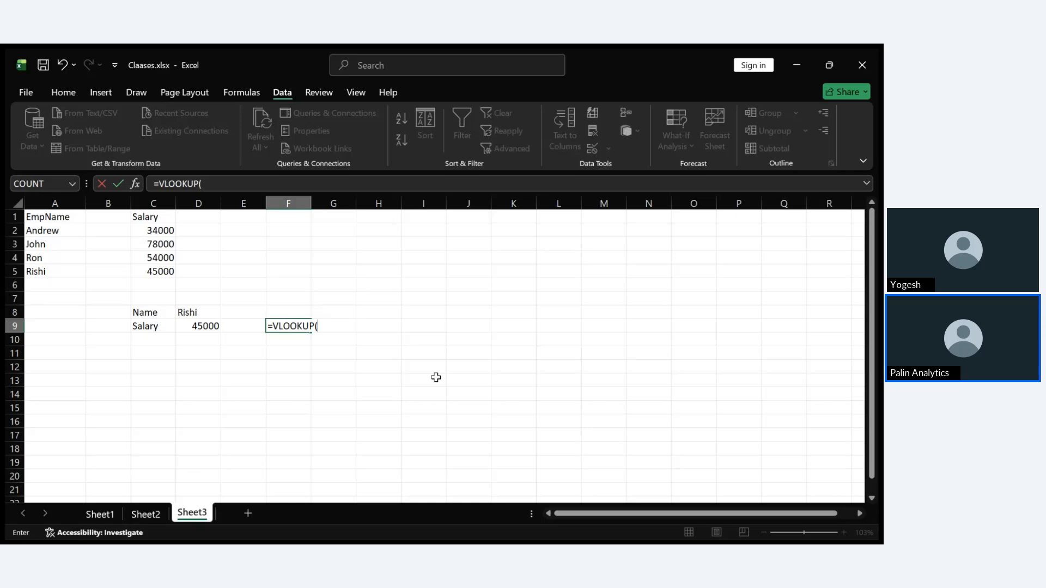
Step: Switch to the Zoho meeting in the browser, launch Picture-in-Picture mode and hide the screen-sharing notice
{"action": "left_click", "coordinate": [43, 541]}
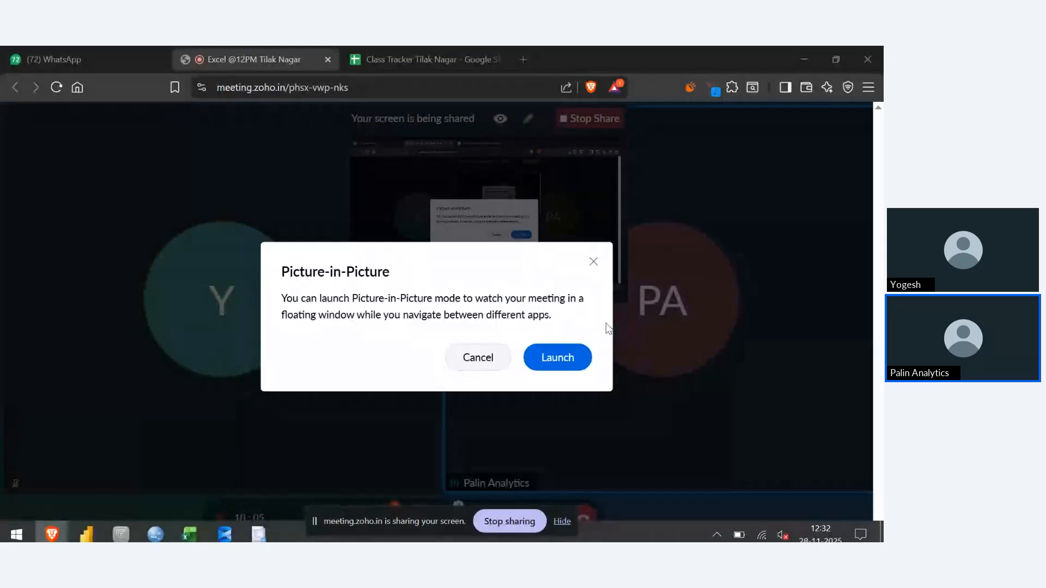
{"action": "left_click", "coordinate": [547, 358]}
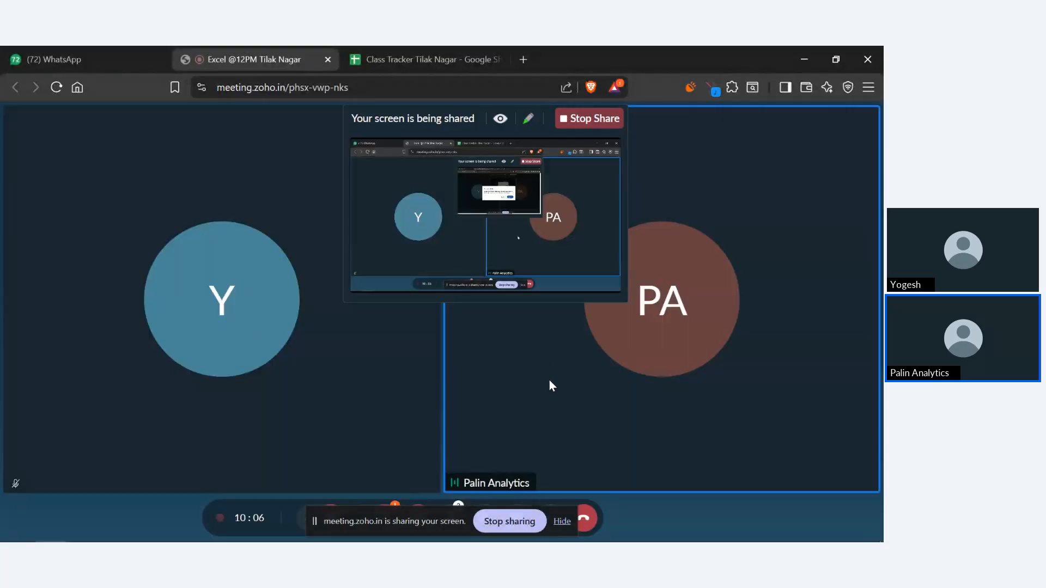
{"action": "left_click", "coordinate": [562, 521]}
{"action": "mouse_move", "coordinate": [137, 523]}
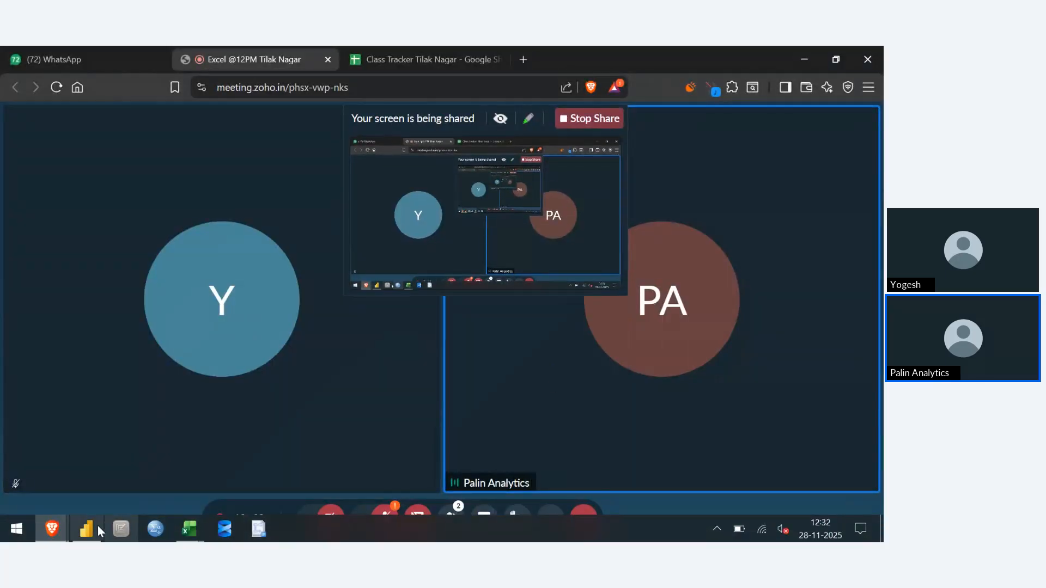
Step: Return to the Claases.xlsx workbook in Excel and cancel the unfinished formula in F9
{"action": "mouse_move", "coordinate": [198, 519]}
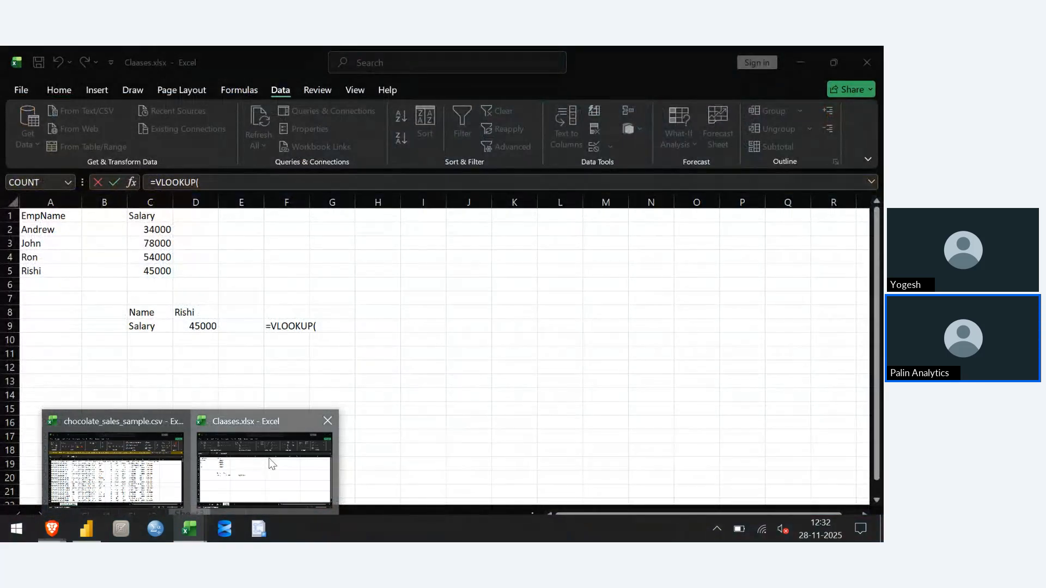
{"action": "left_click", "coordinate": [271, 463]}
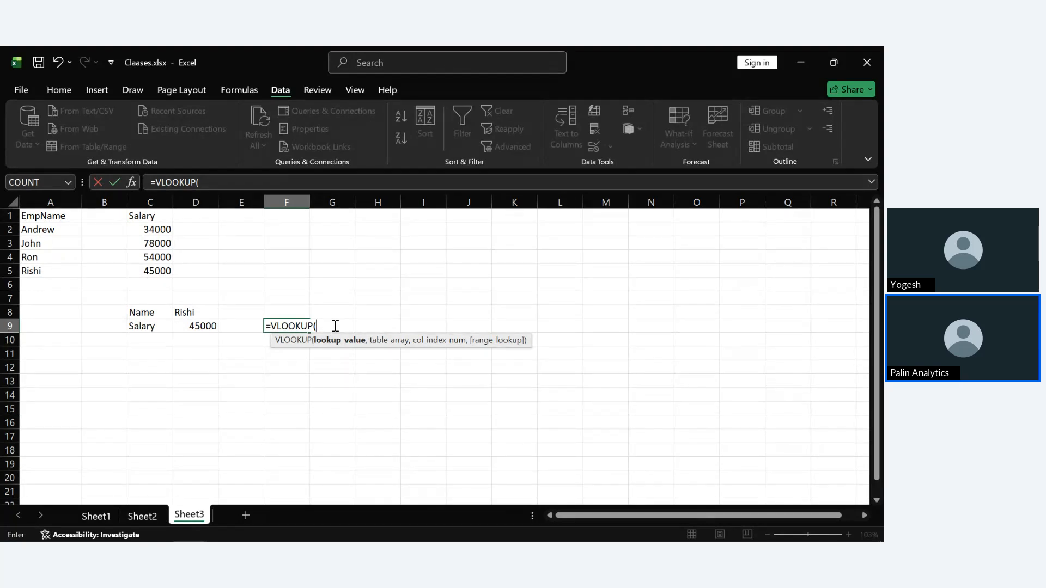
{"action": "scroll", "coordinate": [397, 309], "scroll_direction": "down", "scroll_amount": 1}
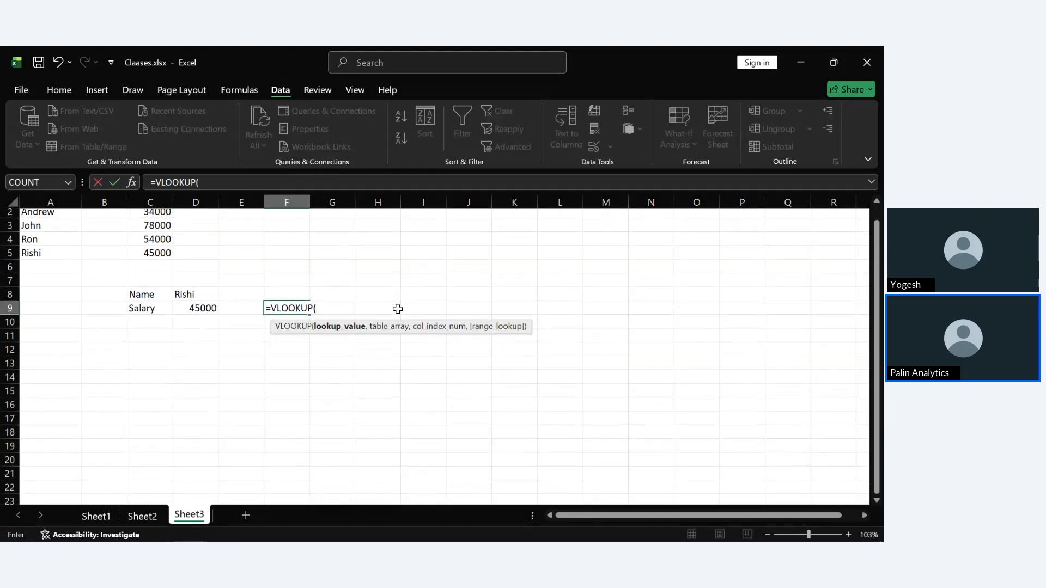
{"action": "left_click_drag", "start_coordinate": [808, 534], "coordinate": [819, 537]}
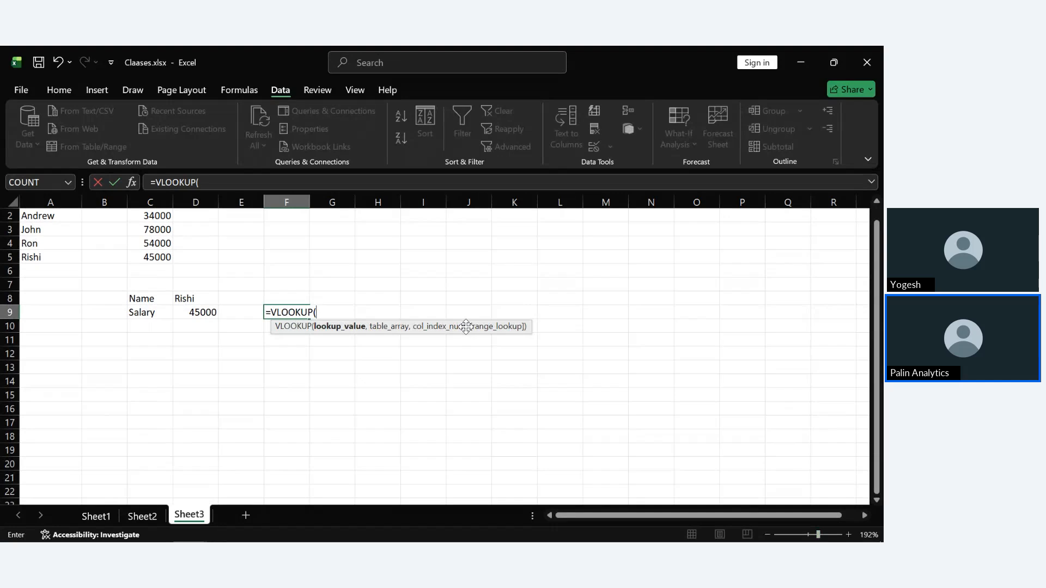
{"action": "key", "text": "Escape"}
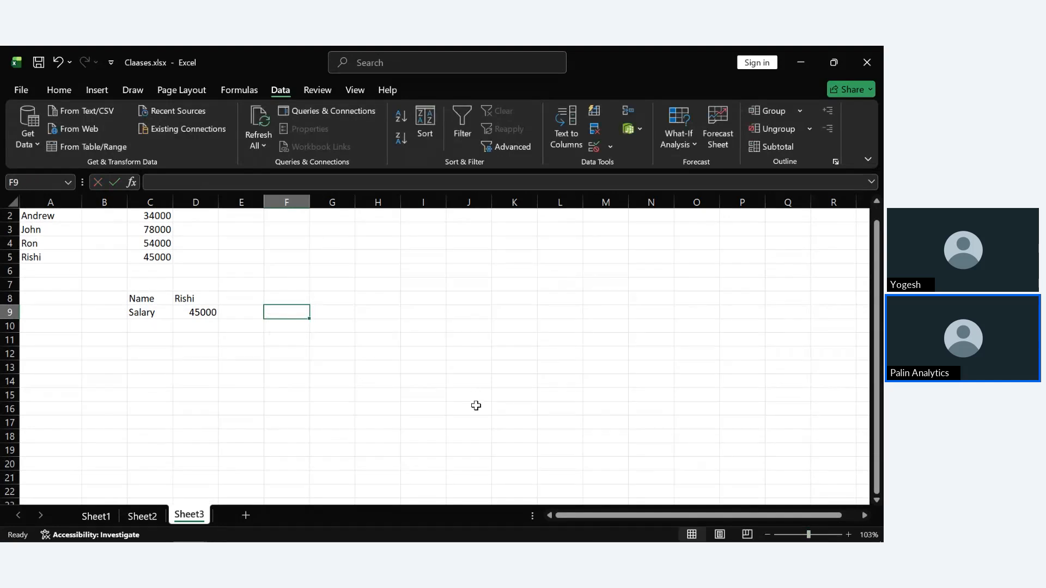
{"action": "left_click", "coordinate": [820, 536]}
{"action": "scroll", "coordinate": [648, 470], "scroll_direction": "down", "scroll_amount": 2}
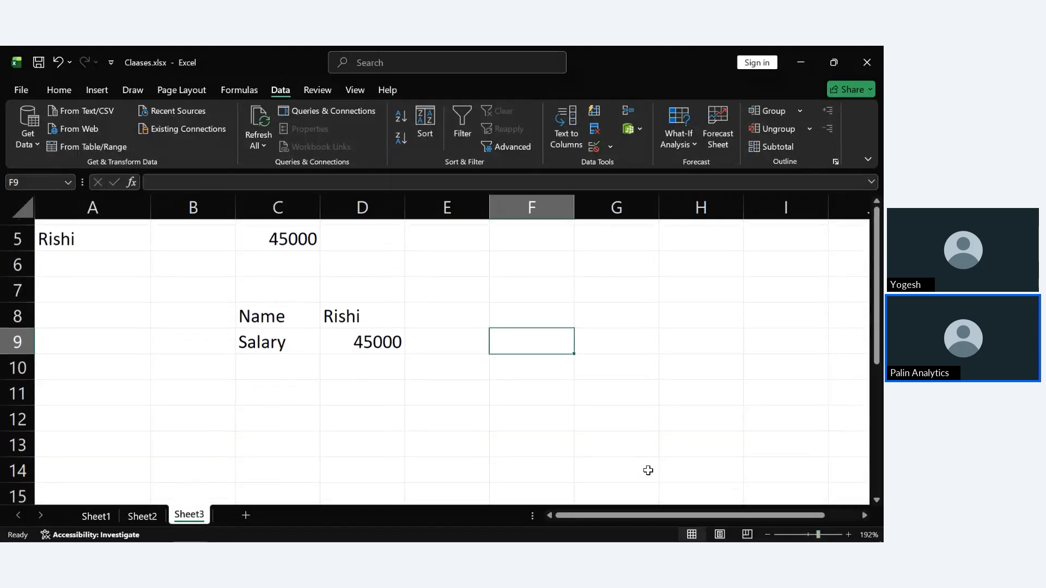
{"action": "scroll", "coordinate": [648, 470], "scroll_direction": "right", "scroll_amount": 3}
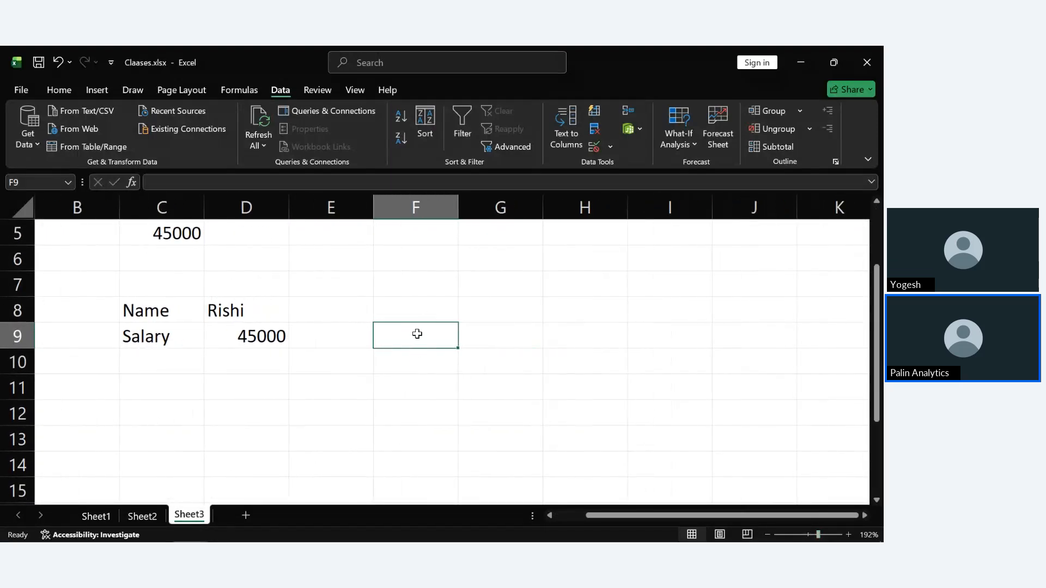
{"action": "type", "text": "="}
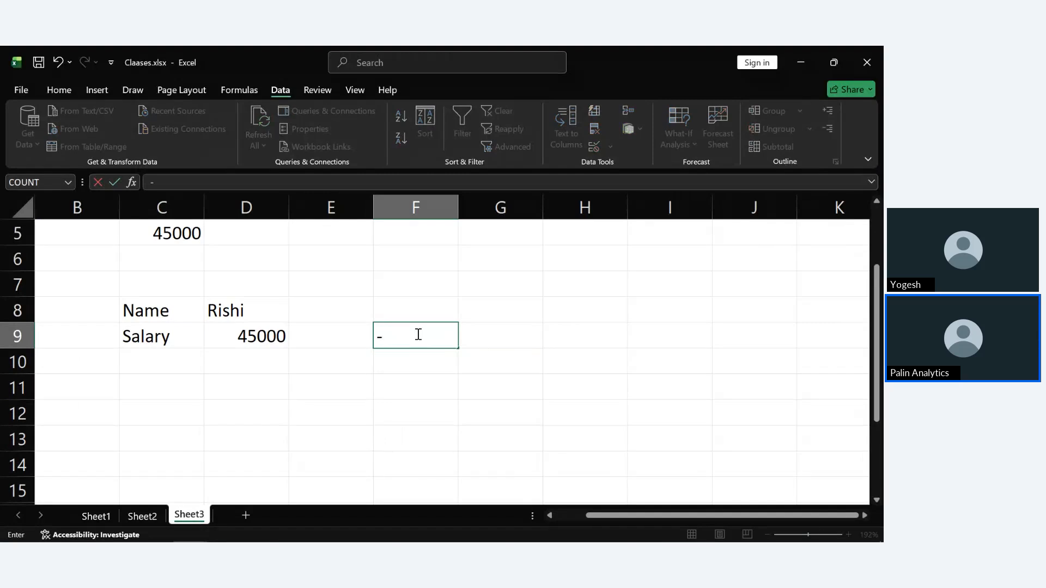
{"action": "type", "text": "V"}
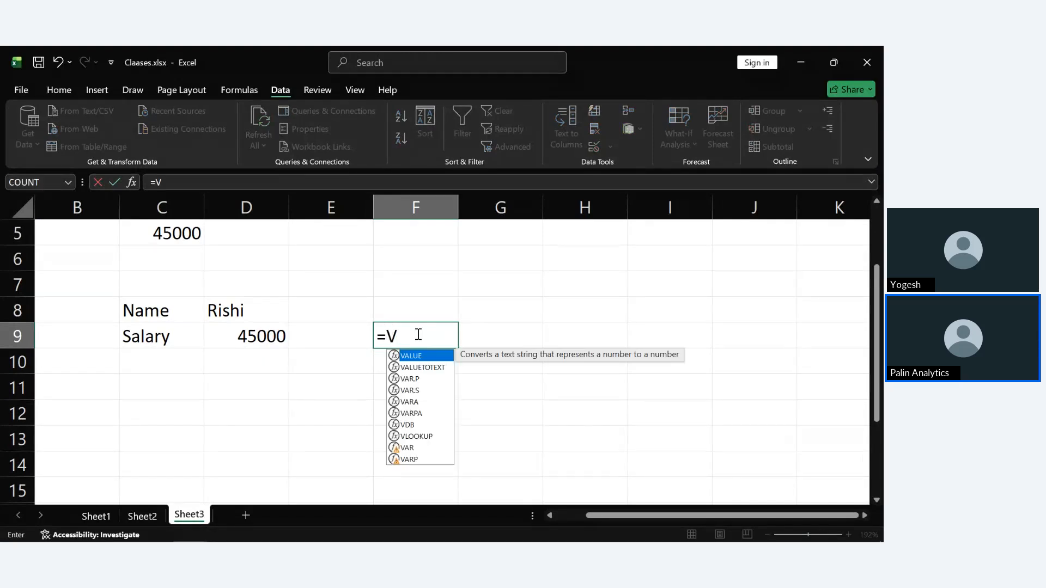
{"action": "type", "text": "loo"}
{"action": "key", "text": "Tab"}
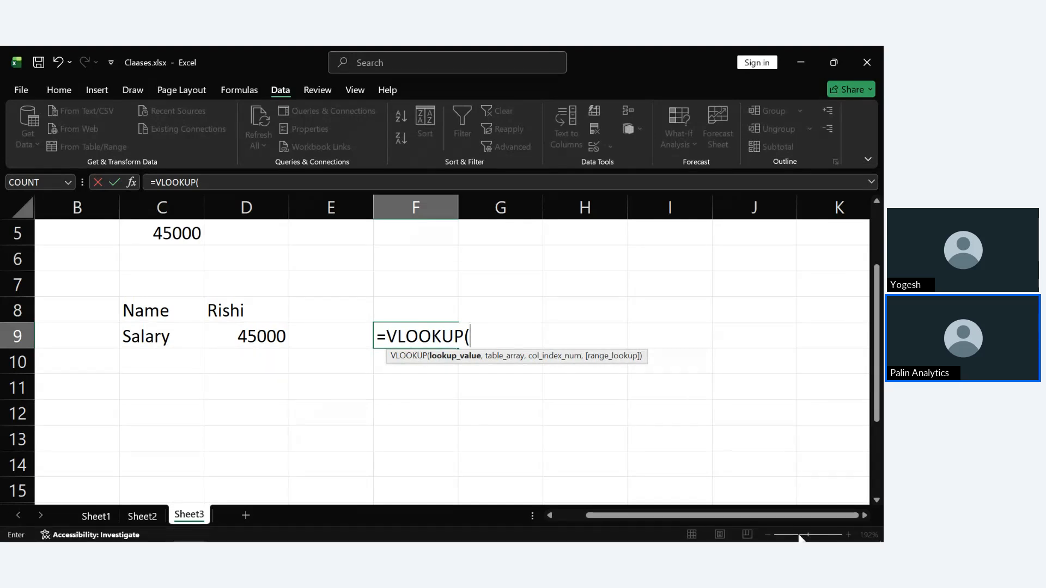
{"action": "key", "text": "Escape"}
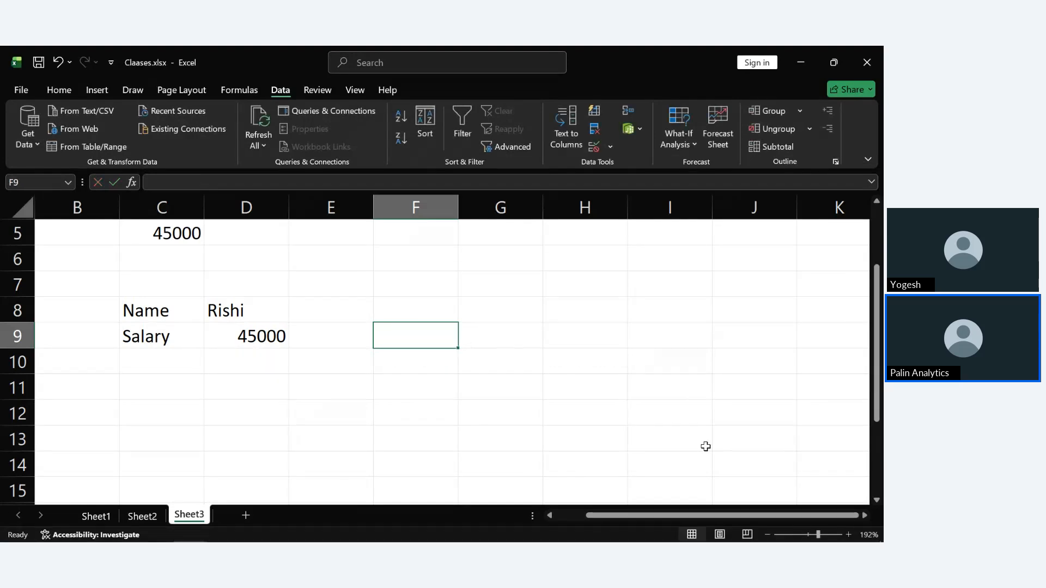
Step: Return the sheet zoom to 100% with the salary table in view and open the Windows Magnifier app
{"action": "left_click", "coordinate": [800, 535]}
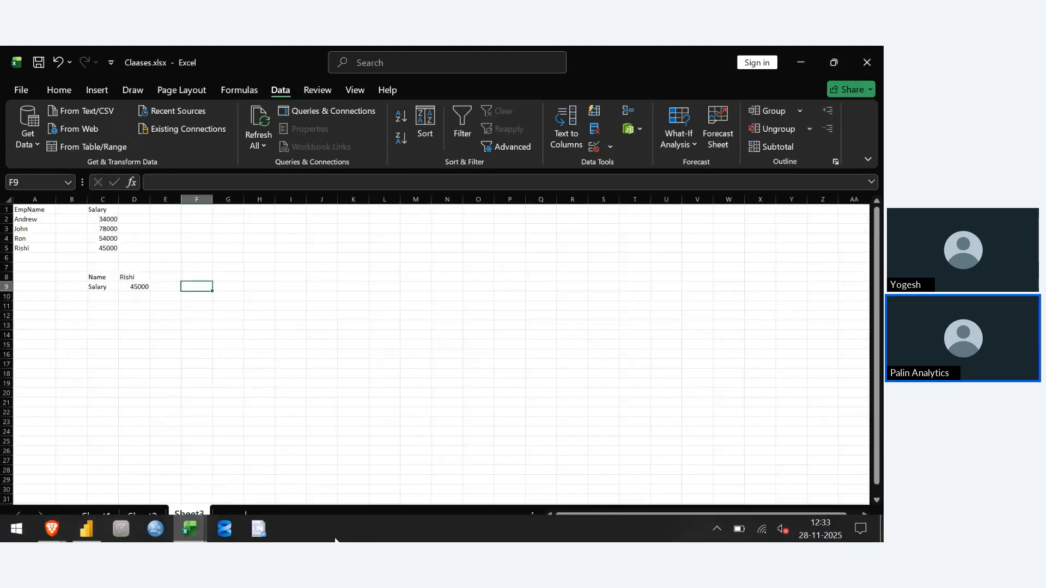
{"action": "scroll", "coordinate": [803, 347], "scroll_direction": "up", "scroll_amount": 2}
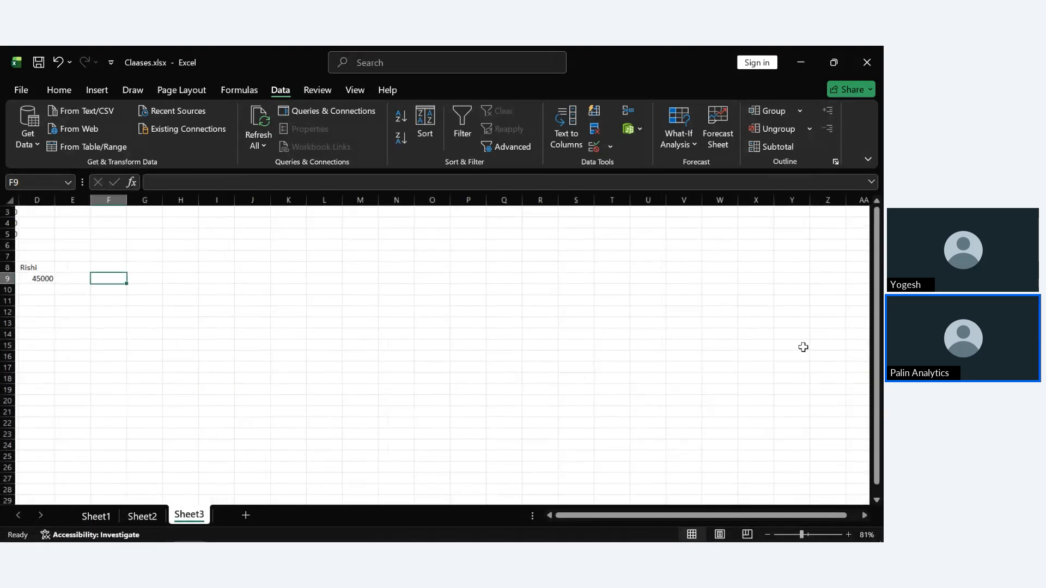
{"action": "scroll", "coordinate": [540, 347], "scroll_direction": "left", "scroll_amount": 3}
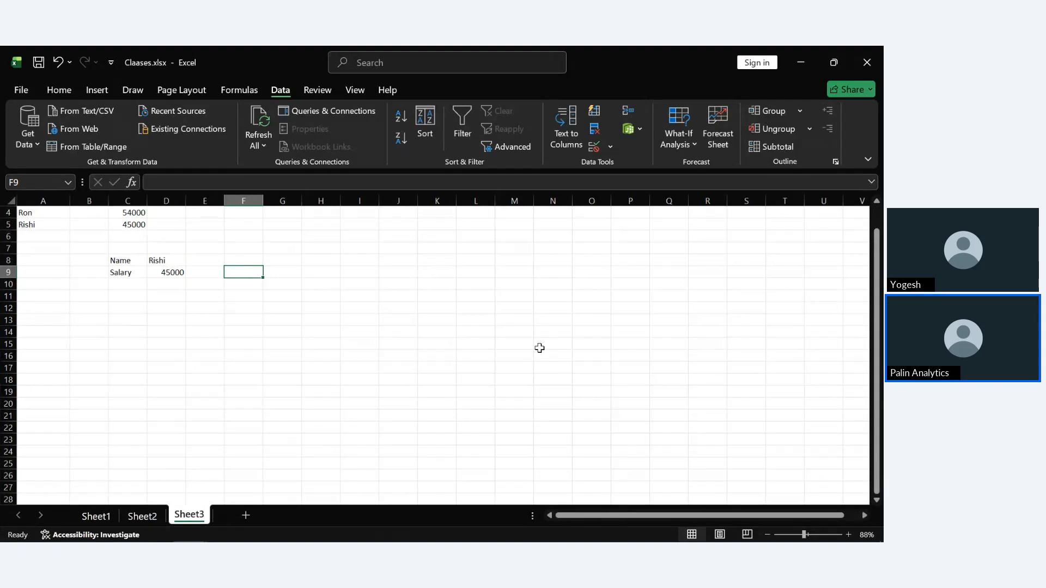
{"action": "scroll", "coordinate": [539, 347], "scroll_direction": "up", "scroll_amount": 1}
{"action": "scroll", "coordinate": [539, 348], "scroll_direction": "left", "scroll_amount": 1}
{"action": "scroll", "coordinate": [539, 347], "scroll_direction": "up", "scroll_amount": 2}
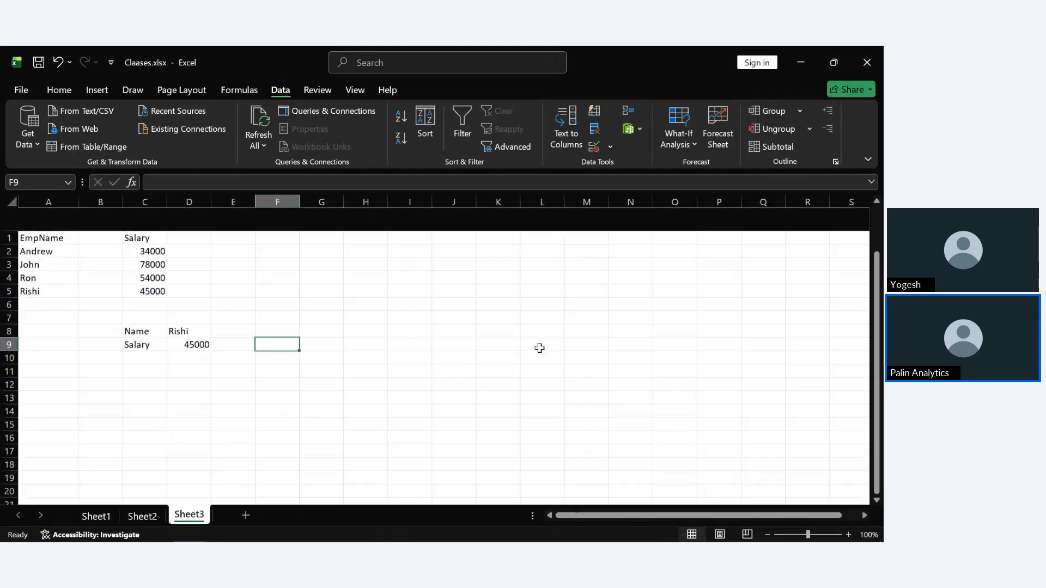
{"action": "mouse_move", "coordinate": [107, 542]}
{"action": "left_click", "coordinate": [2, 538]}
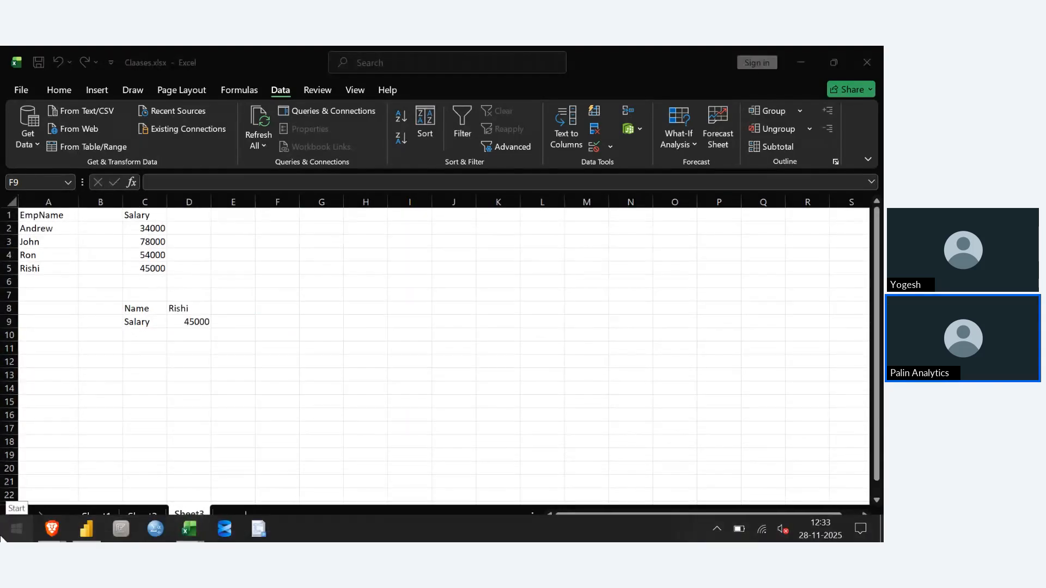
{"action": "type", "text": "mag"}
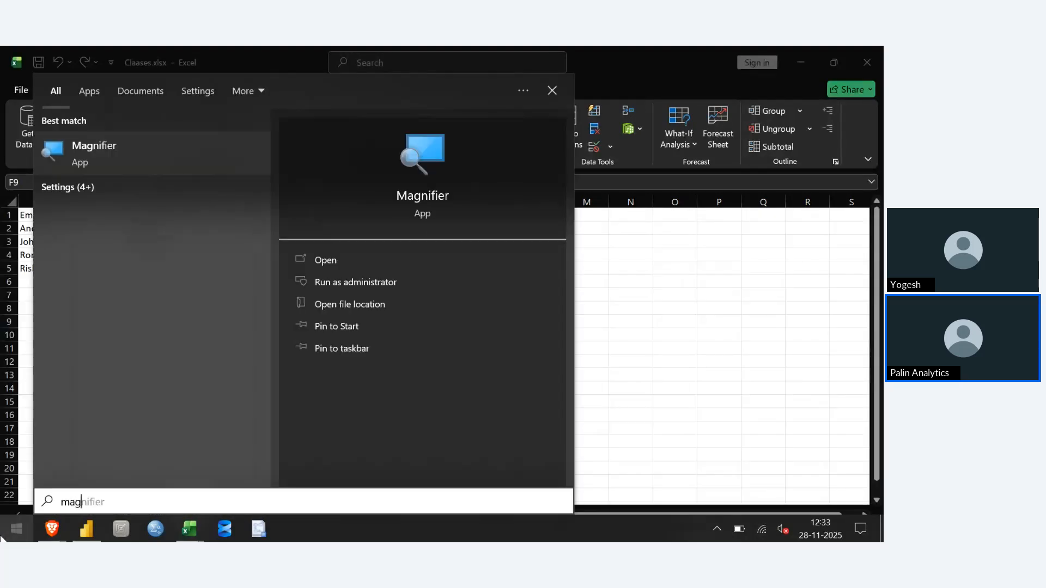
{"action": "key", "text": "Return"}
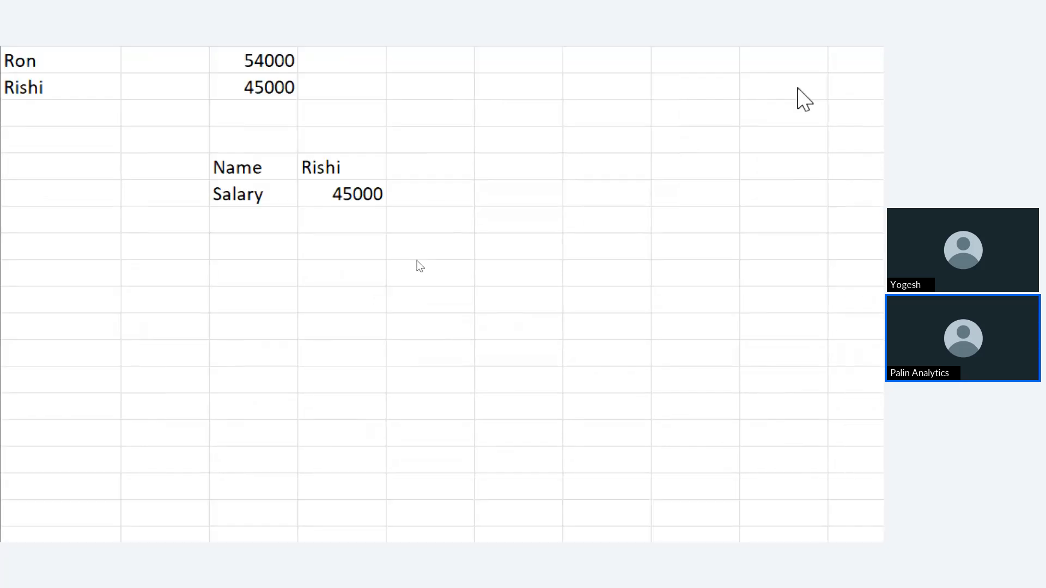
Step: Start a VLOOKUP formula in F9 to read its argument syntax under magnification, and discard the unfinished formula
{"action": "left_click", "coordinate": [582, 359]}
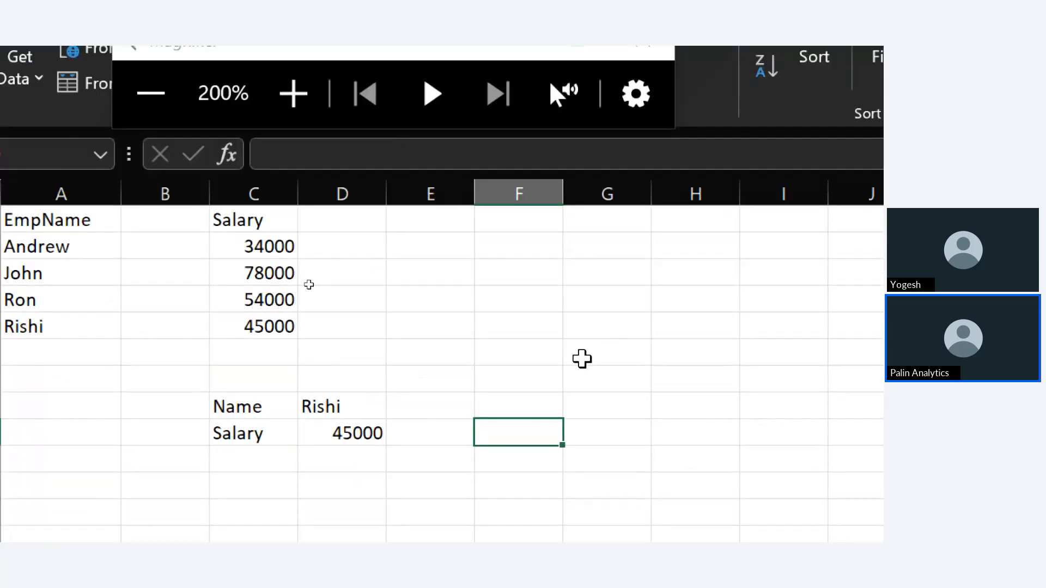
{"action": "type", "text": "="}
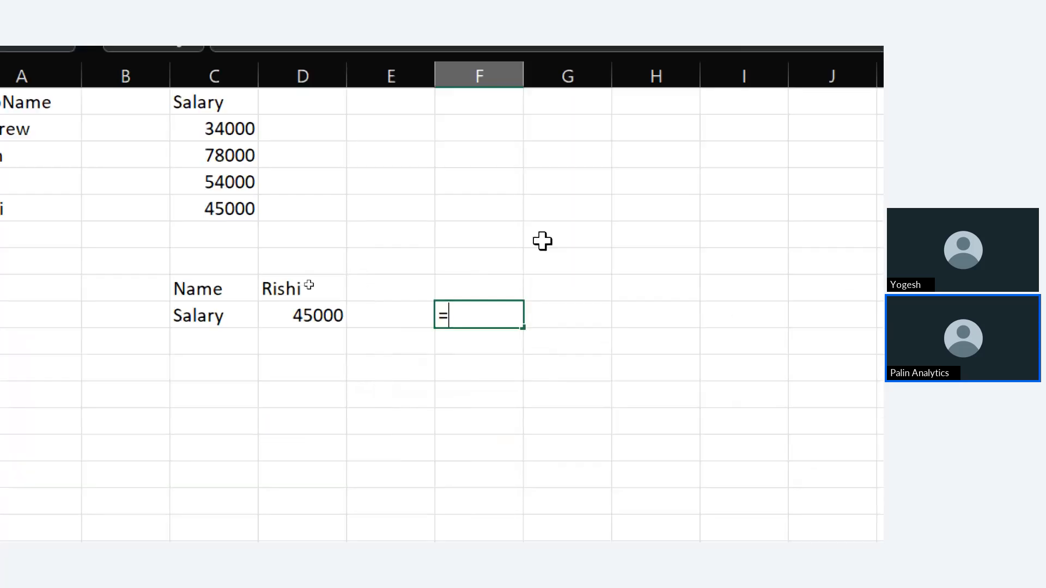
{"action": "type", "text": "VLOOKUP("}
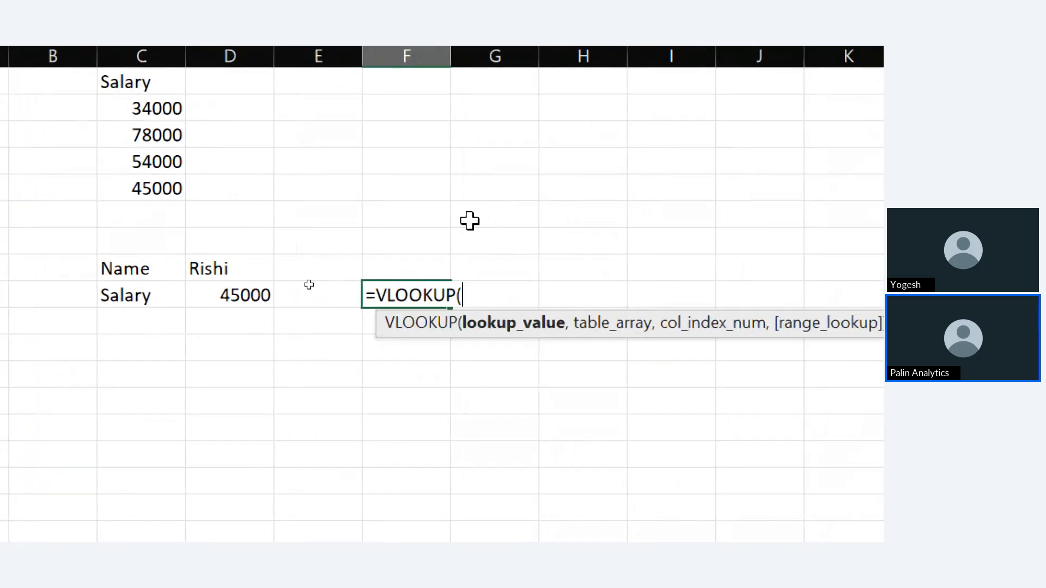
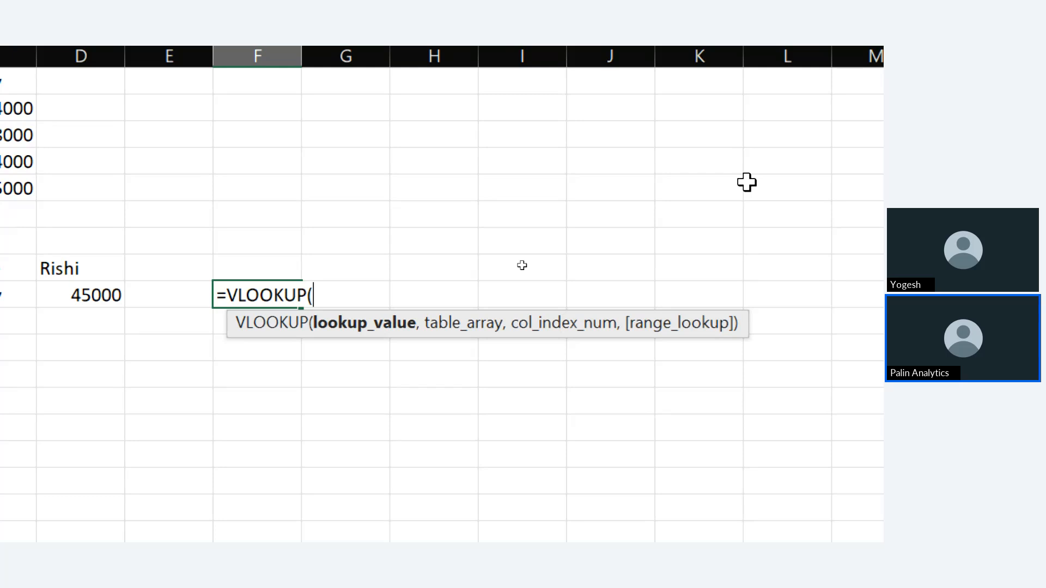
{"action": "key", "text": "Escape"}
Step: Enter the label VLOOKUP in E9 beside the looked-up salary and widen column E
{"action": "scroll", "coordinate": [746, 181], "scroll_direction": "left", "scroll_amount": 2}
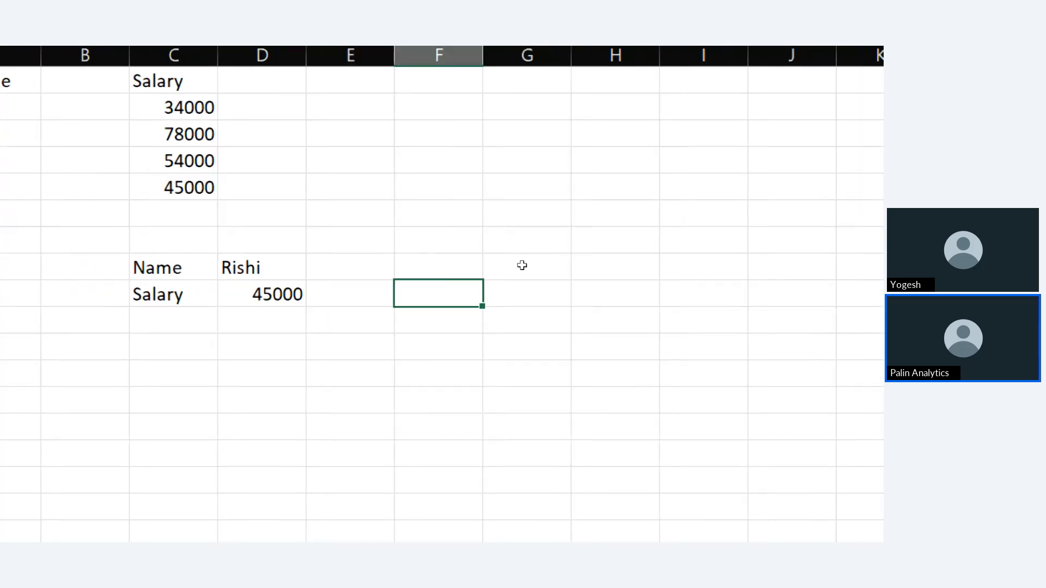
{"action": "scroll", "coordinate": [439, 489], "scroll_direction": "left", "scroll_amount": 1}
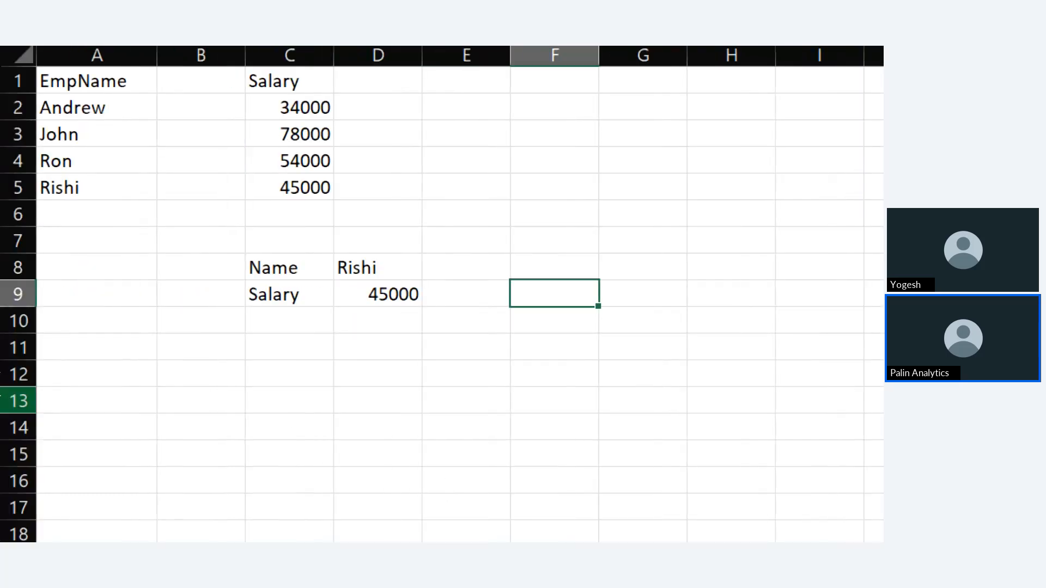
{"action": "left_click", "coordinate": [459, 306]}
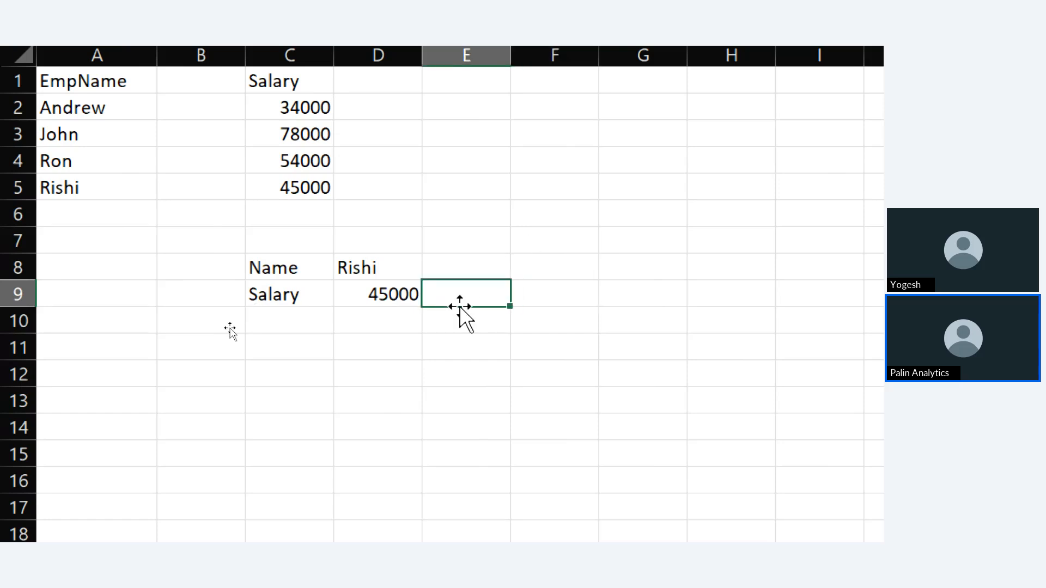
{"action": "type", "text": "VLOOKUP"}
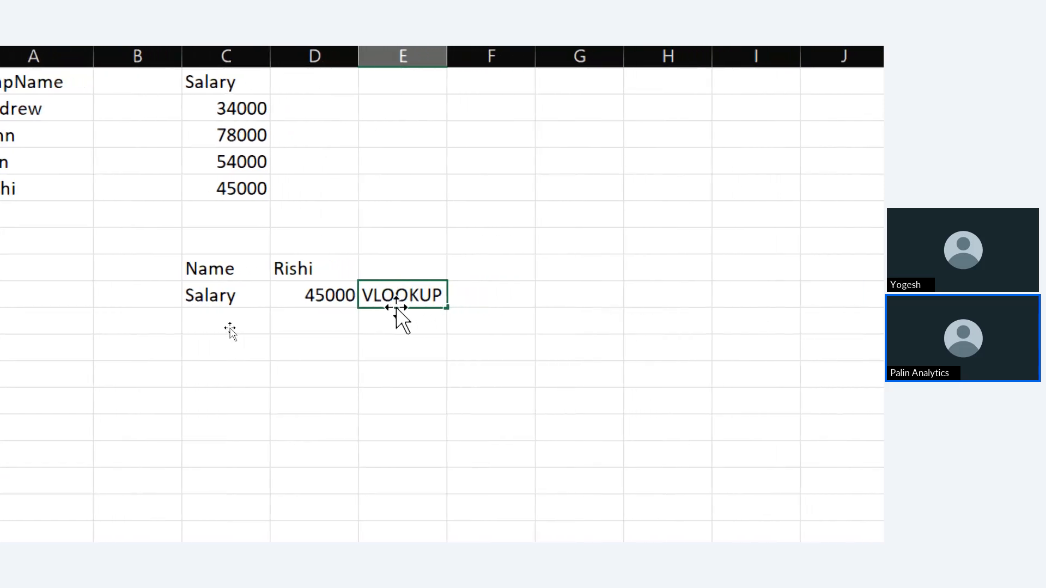
{"action": "key", "text": "Return"}
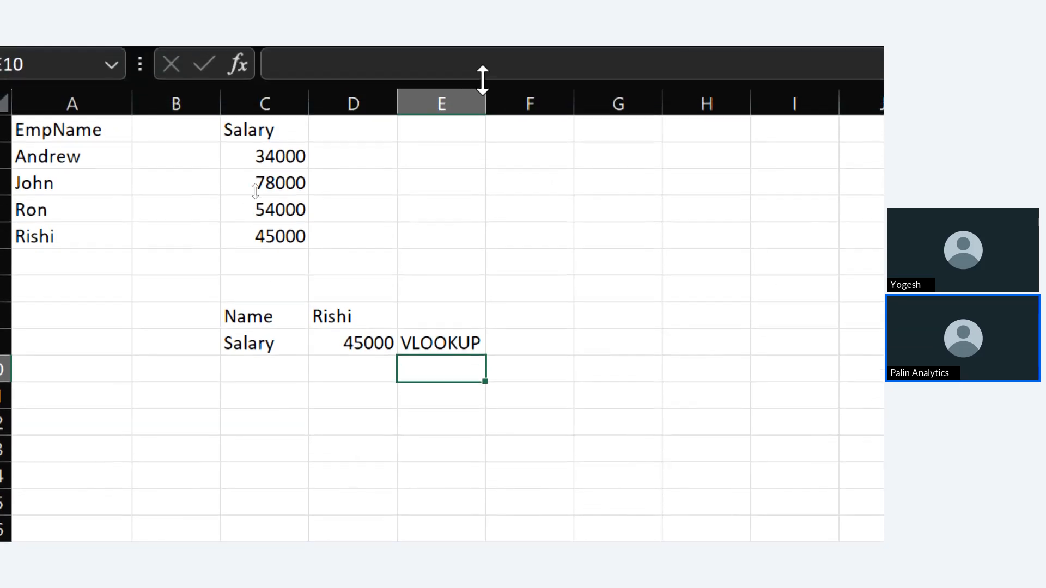
{"action": "left_click_drag", "start_coordinate": [488, 95], "coordinate": [547, 97]}
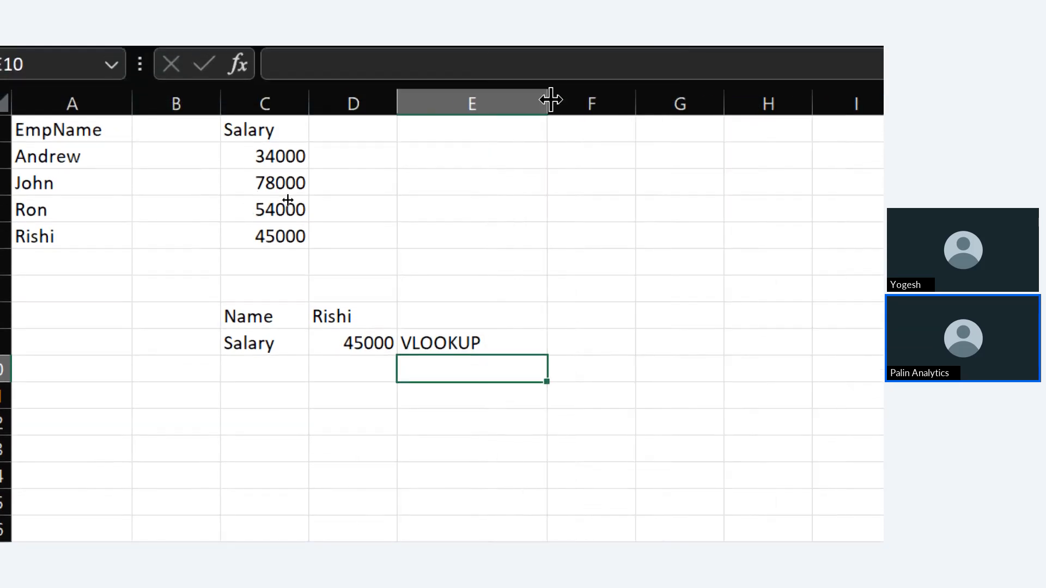
Step: Enclose the VLOOKUP label in E9 in parentheses so that it reads (VLOOKUP)
{"action": "left_click", "coordinate": [481, 346]}
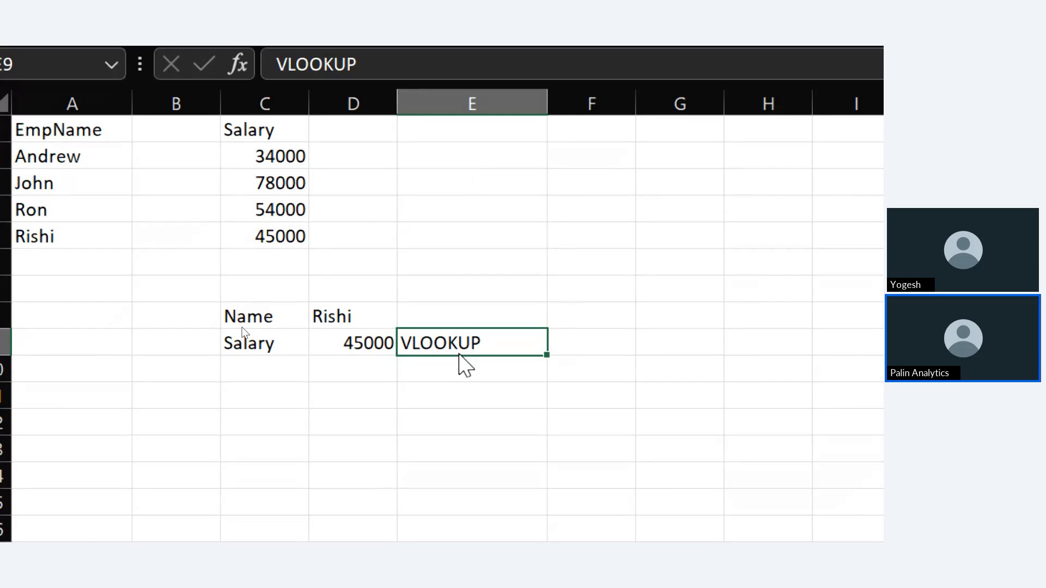
{"action": "double_click", "coordinate": [421, 343]}
{"action": "left_click", "coordinate": [401, 343]}
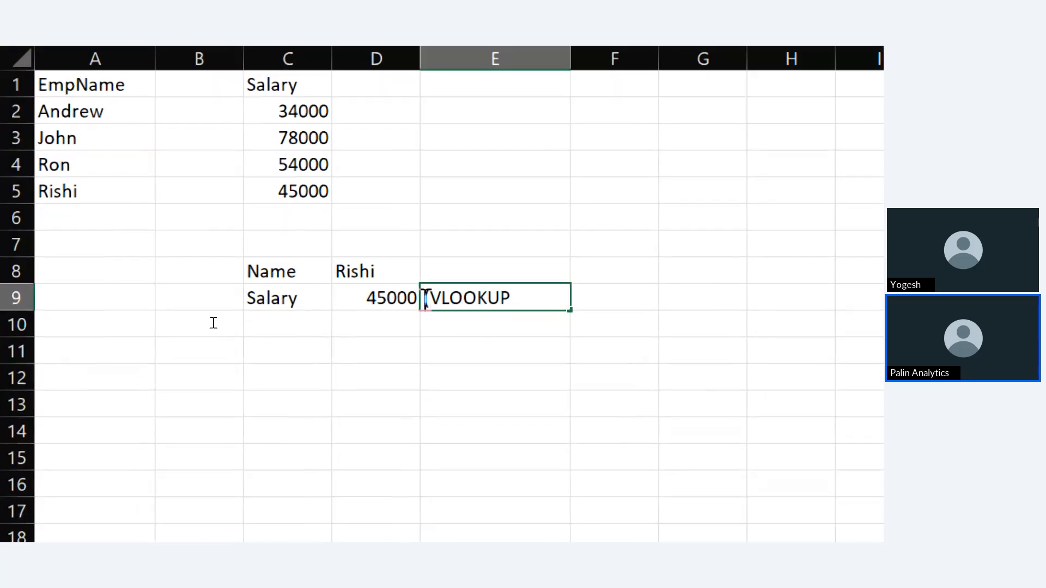
{"action": "key", "text": "Right"}
{"action": "key", "text": "Right"}
{"action": "key", "text": "Right"}
{"action": "key", "text": "Right"}
{"action": "key", "text": "Right"}
{"action": "key", "text": "Right"}
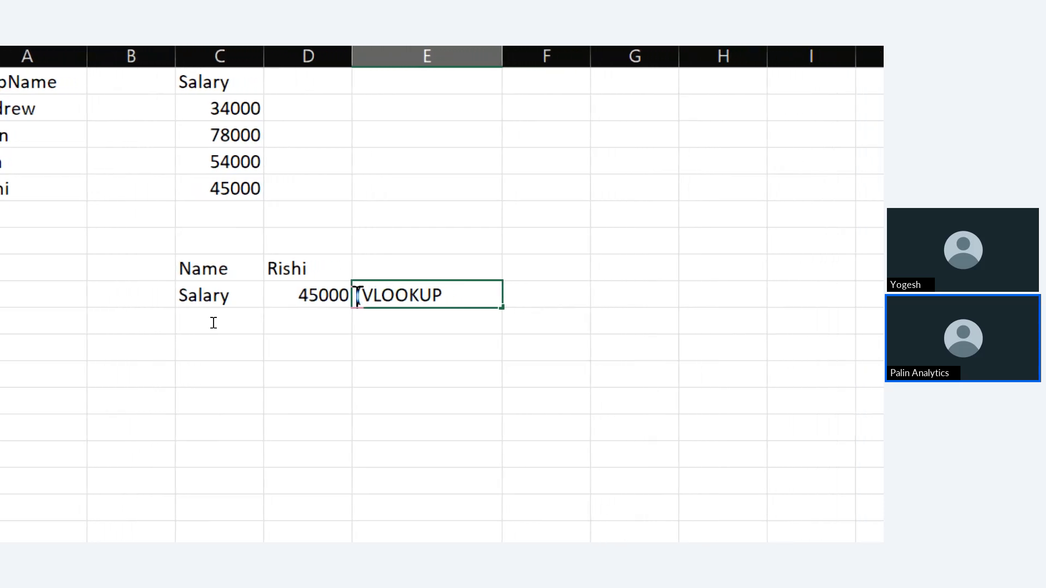
{"action": "type", "text": ")"}
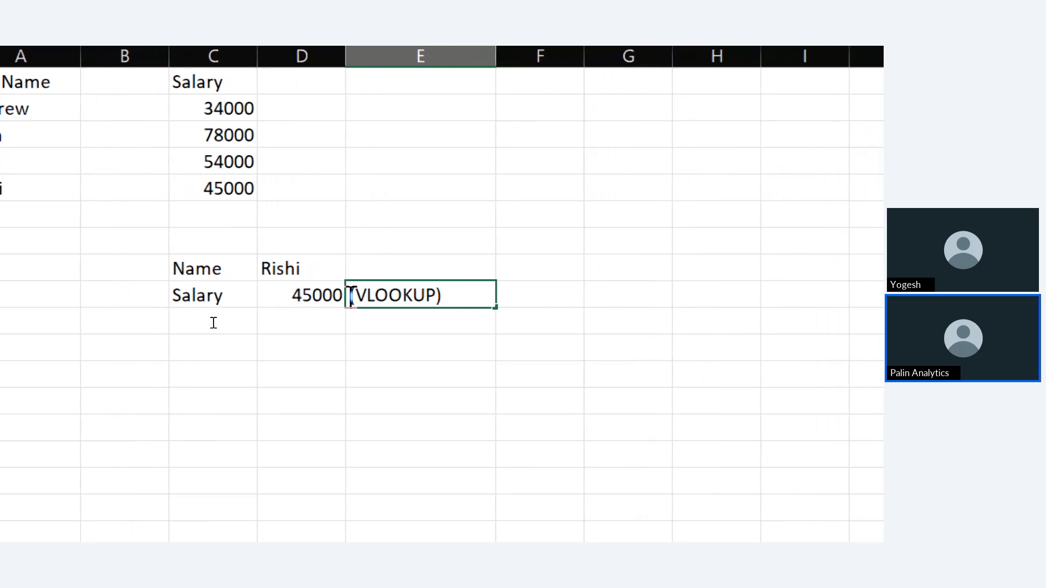
{"action": "left_click", "coordinate": [708, 400]}
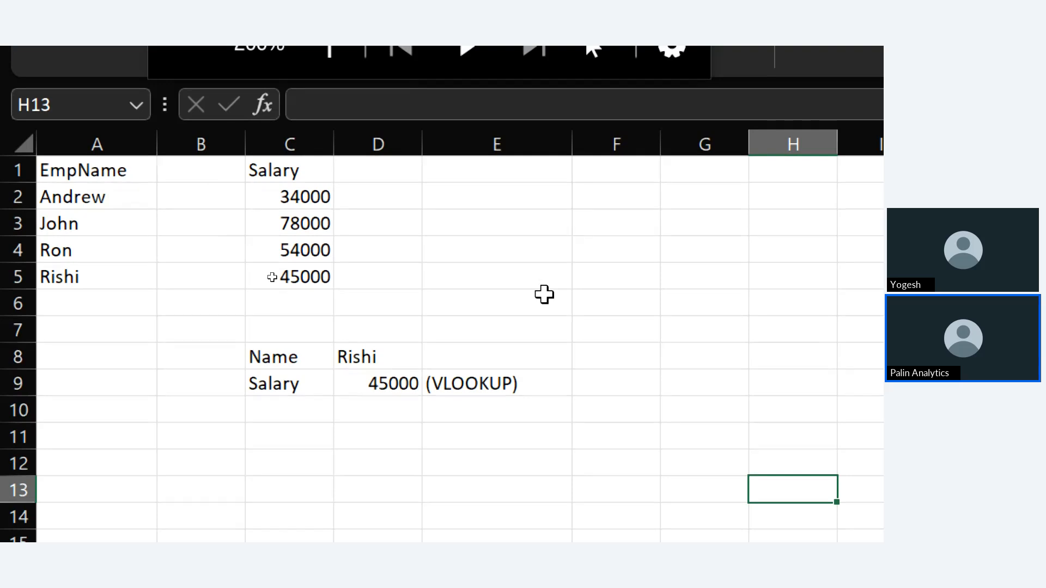
Step: Enter the row labels Student name in E2 and Course Name in E3
{"action": "left_click", "coordinate": [523, 201]}
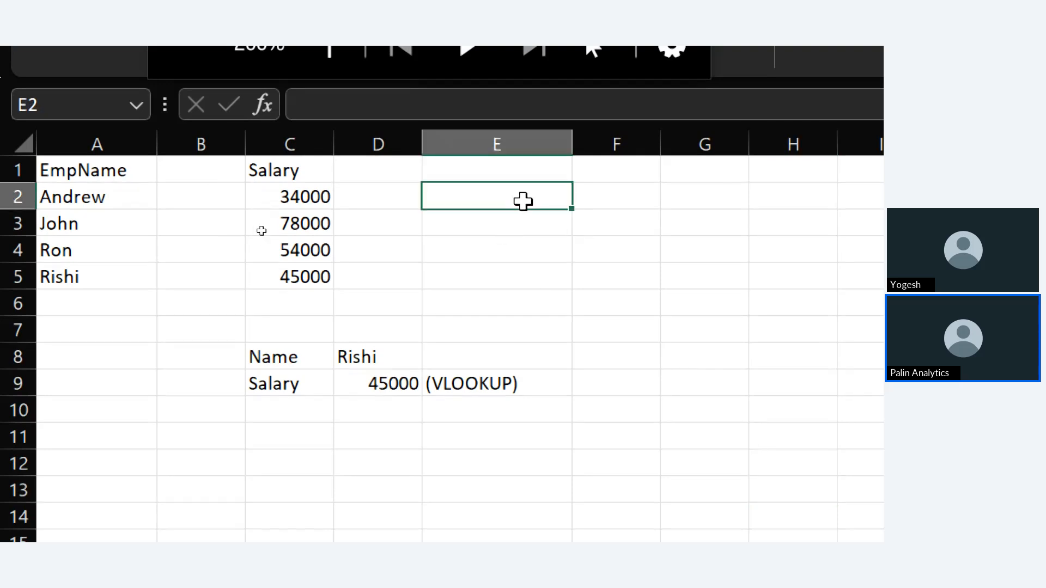
{"action": "type", "text": "Student"}
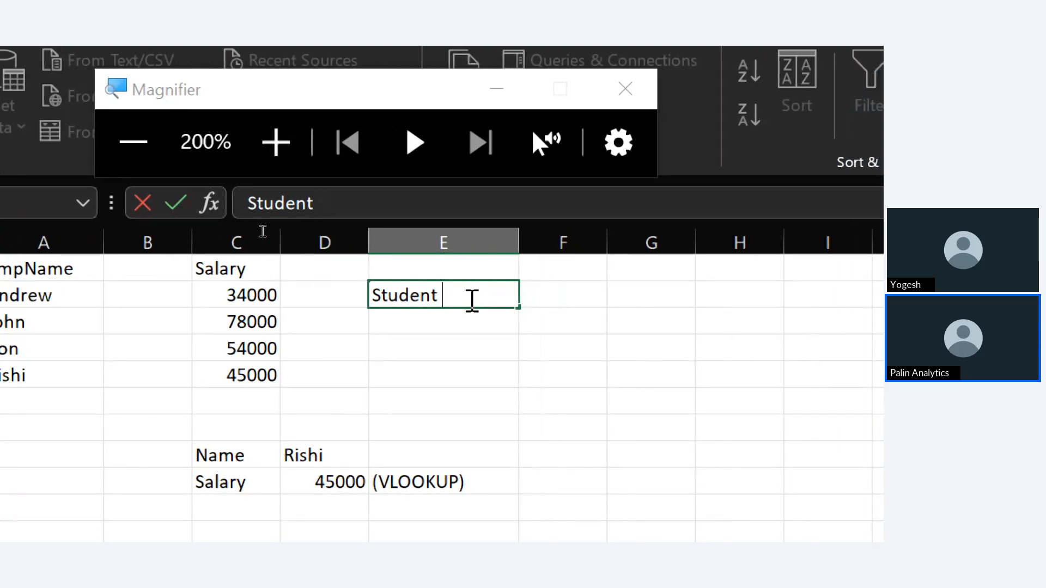
{"action": "type", "text": " name"}
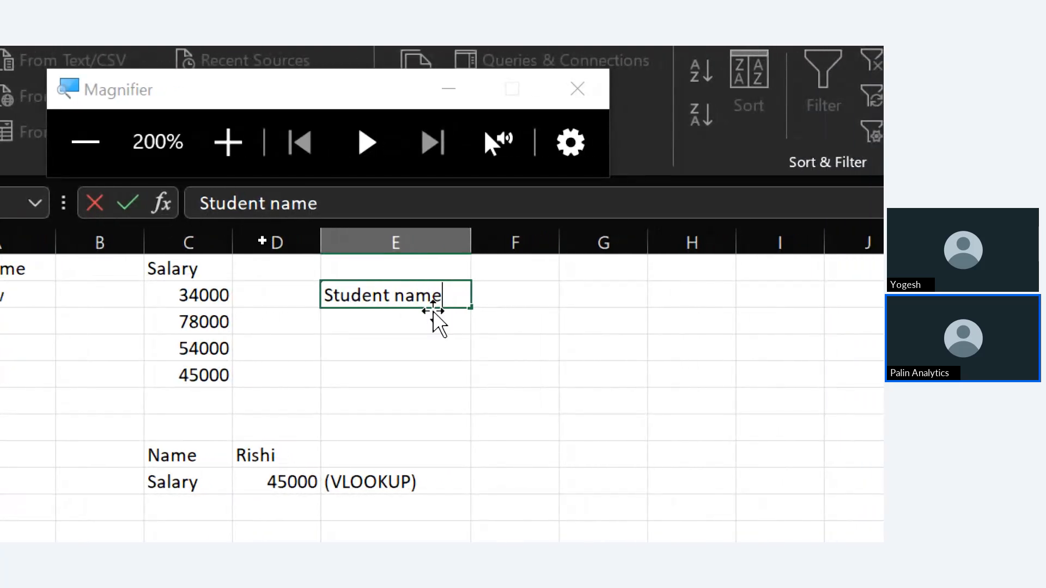
{"action": "left_click", "coordinate": [393, 324]}
{"action": "type", "text": "Course"}
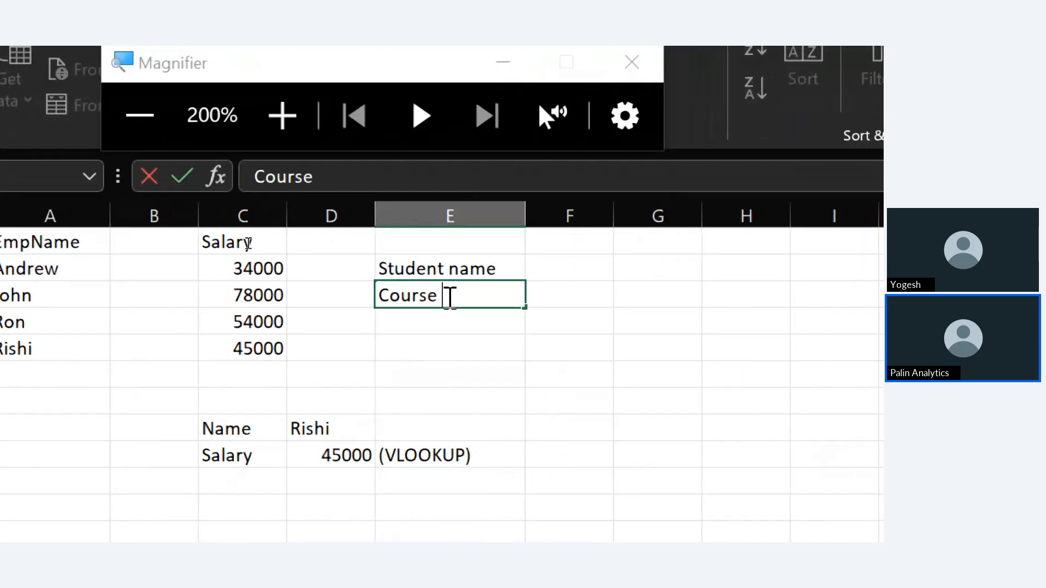
{"action": "type", "text": " Name"}
Step: Fill the Student name row with four students' first names, one per cell in F2:I2, and minimize the Magnifier window
{"action": "left_click", "coordinate": [512, 268]}
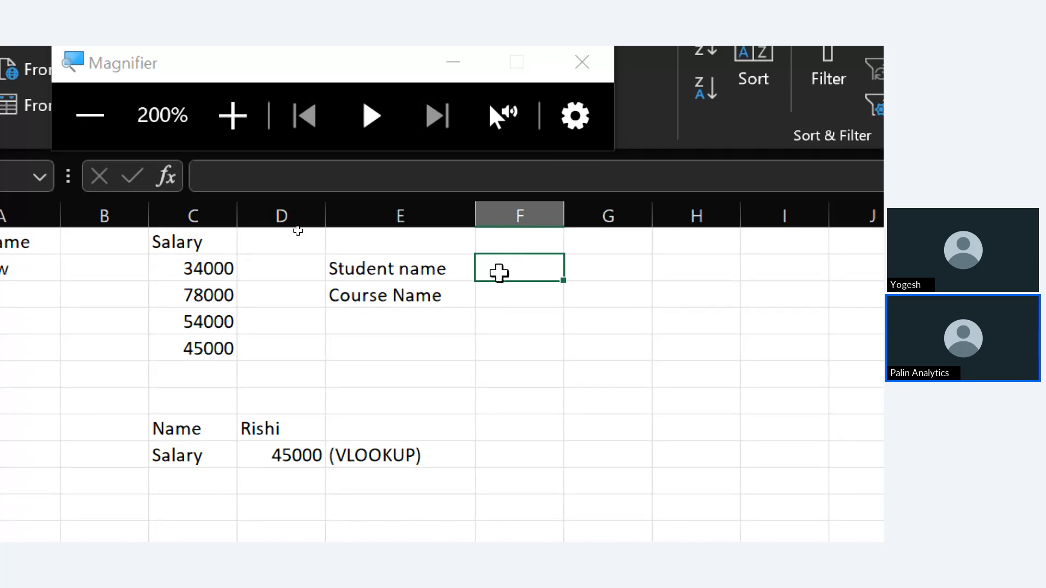
{"action": "type", "text": "Rahul"}
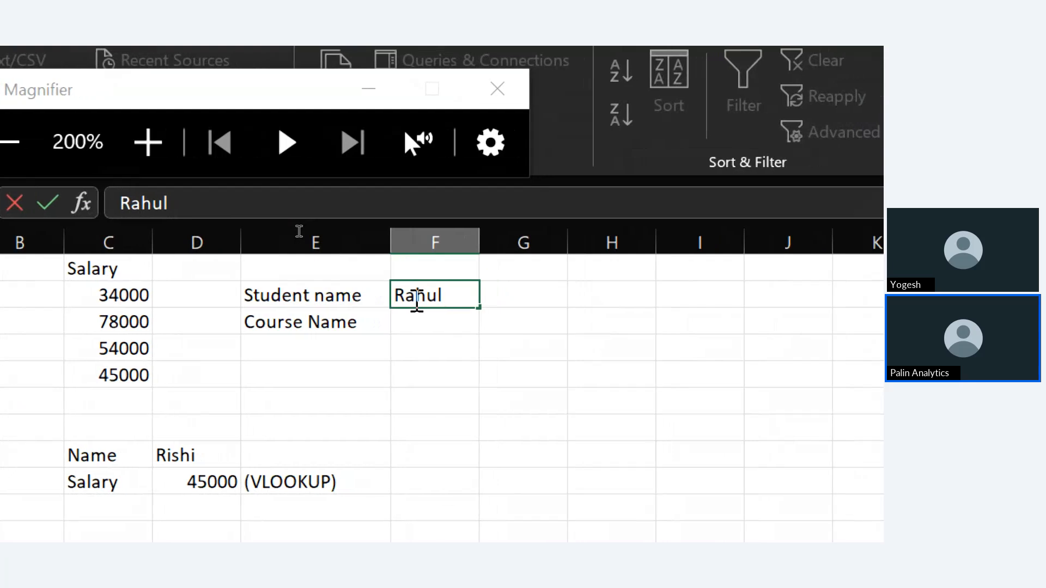
{"action": "key", "text": "Tab"}
{"action": "type", "text": "Rishi"}
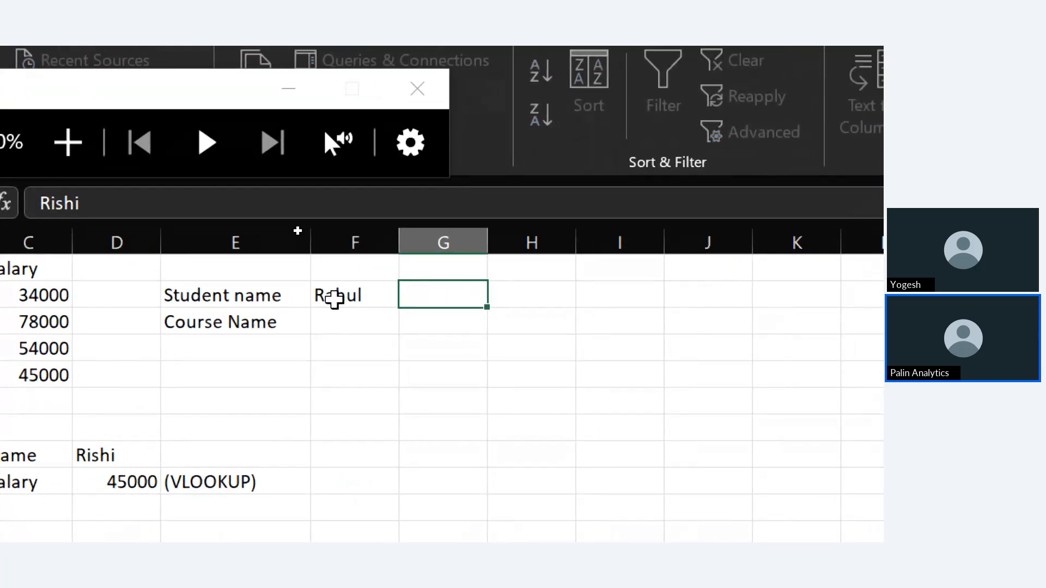
{"action": "key", "text": "Tab"}
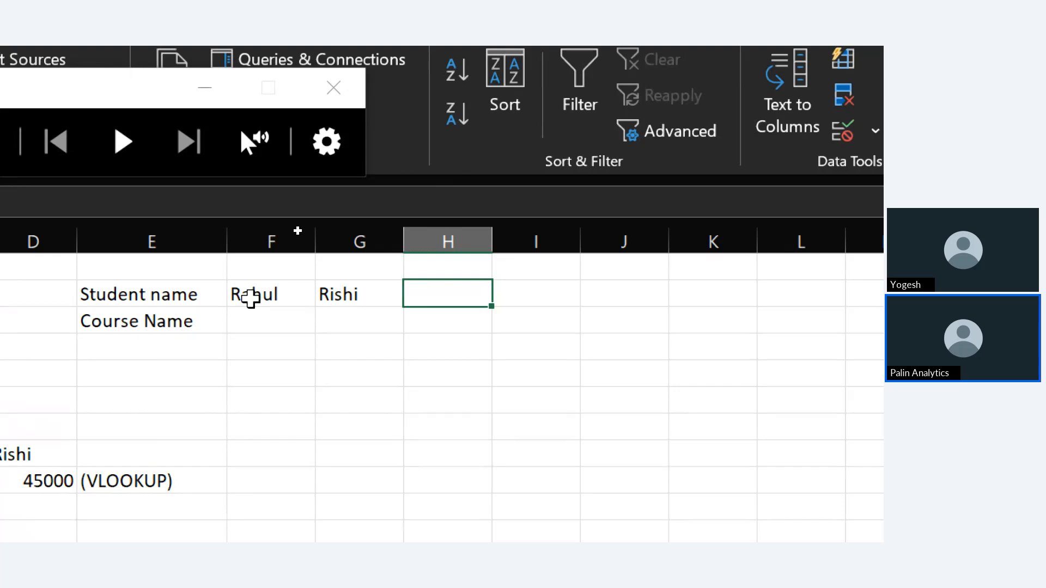
{"action": "type", "text": "Shiv"}
{"action": "key", "text": "Tab"}
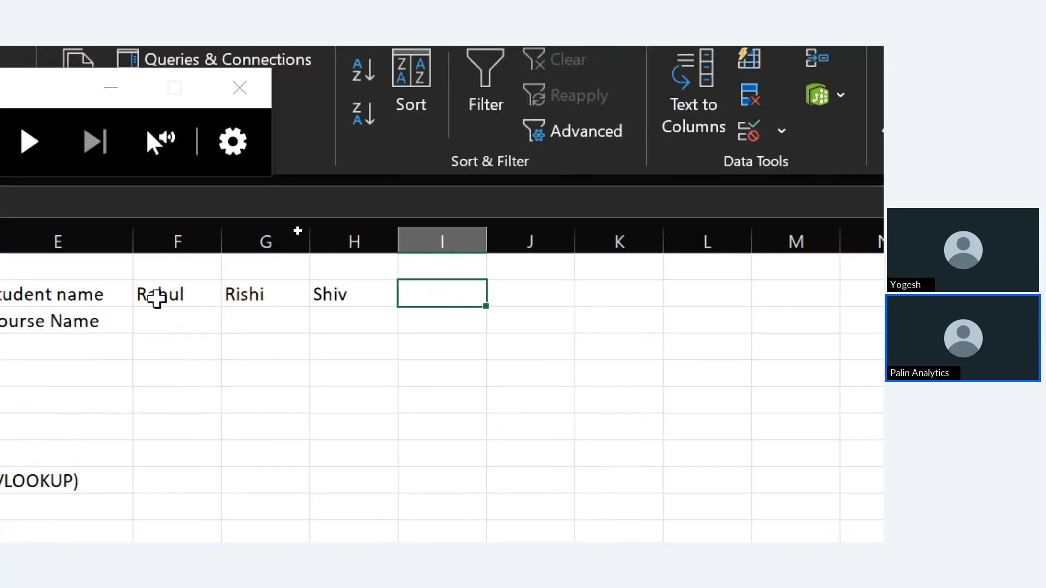
{"action": "type", "text": "Ananya"}
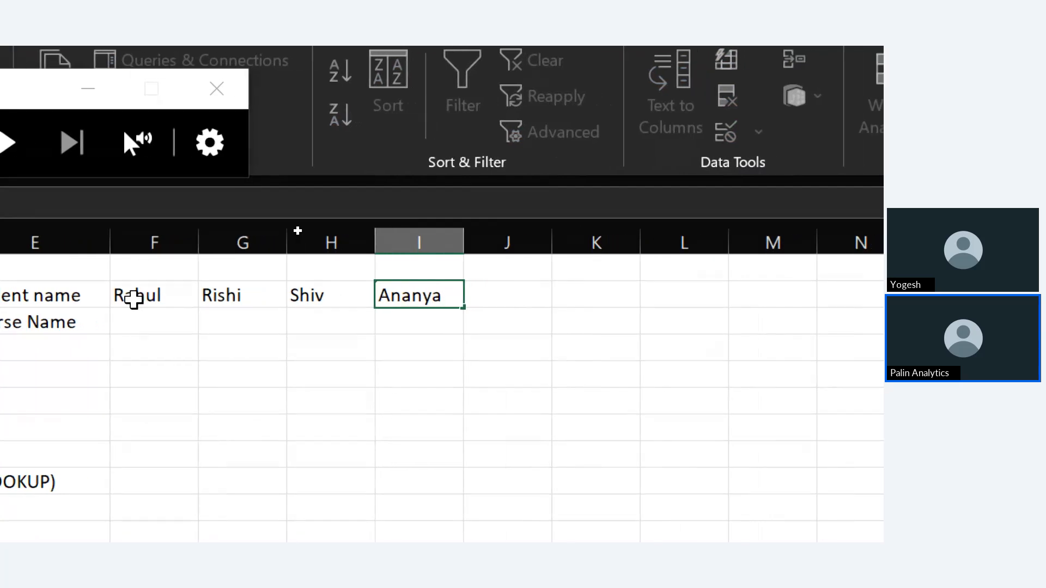
{"action": "key", "text": "Return"}
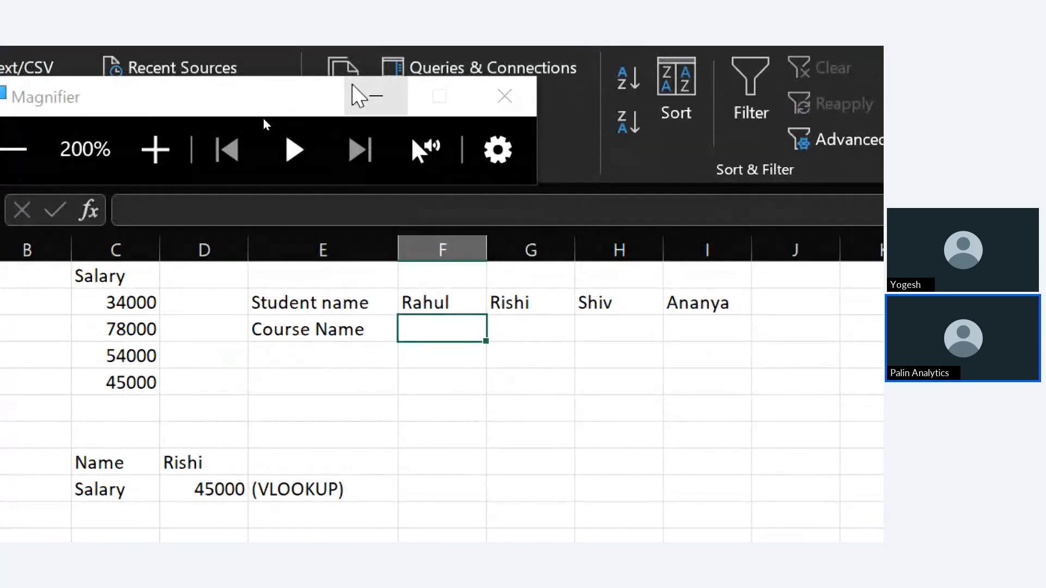
{"action": "left_click", "coordinate": [375, 96]}
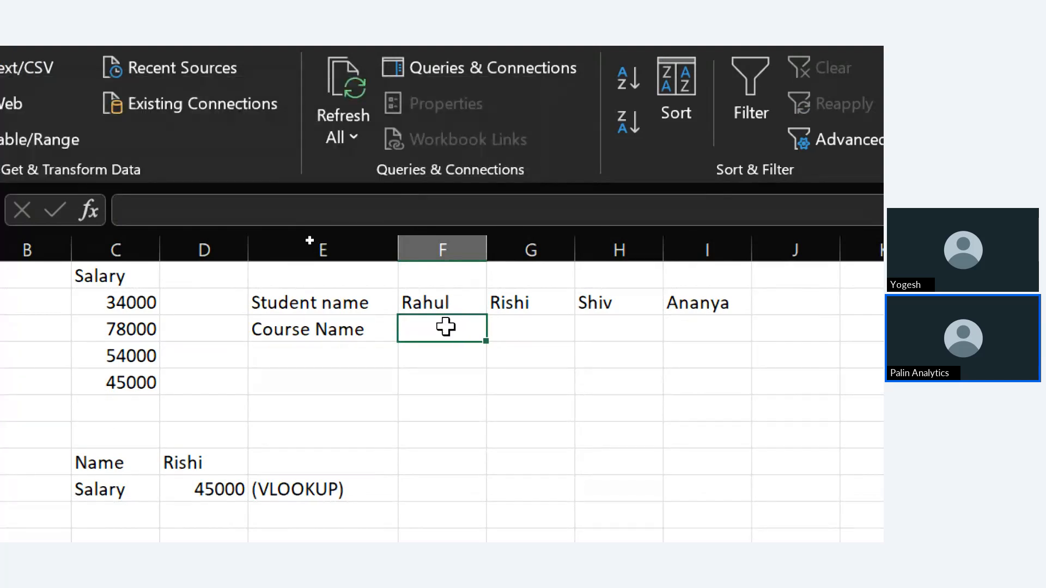
Step: Fill the Course Name row with DSAI, DA, DSAI and BA in cells F3 to I3
{"action": "double_click", "coordinate": [446, 327]}
{"action": "type", "text": "DSAI"}
{"action": "key", "text": "Tab"}
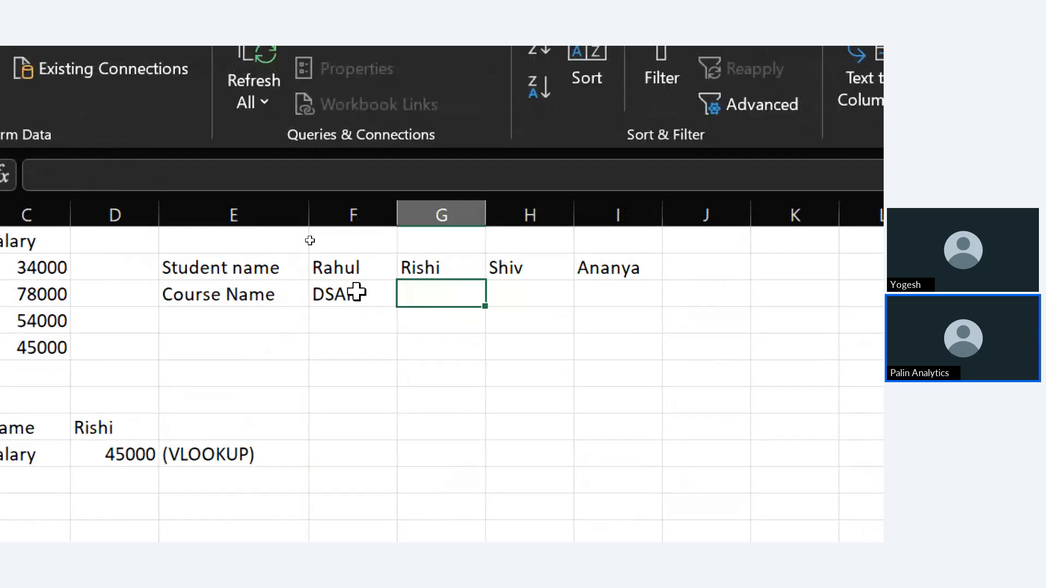
{"action": "type", "text": "DA"}
{"action": "key", "text": "Tab"}
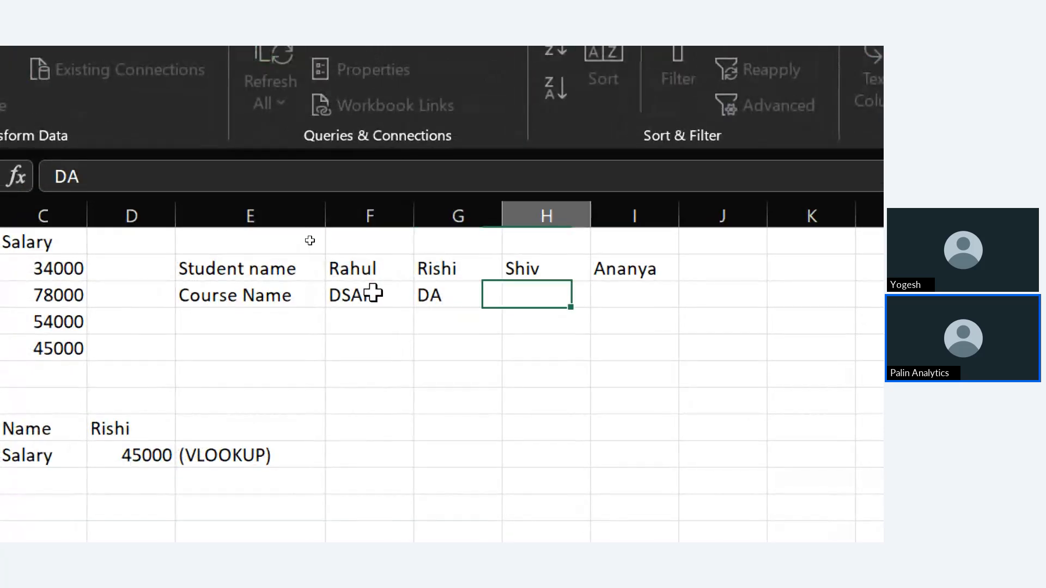
{"action": "type", "text": "DSAI"}
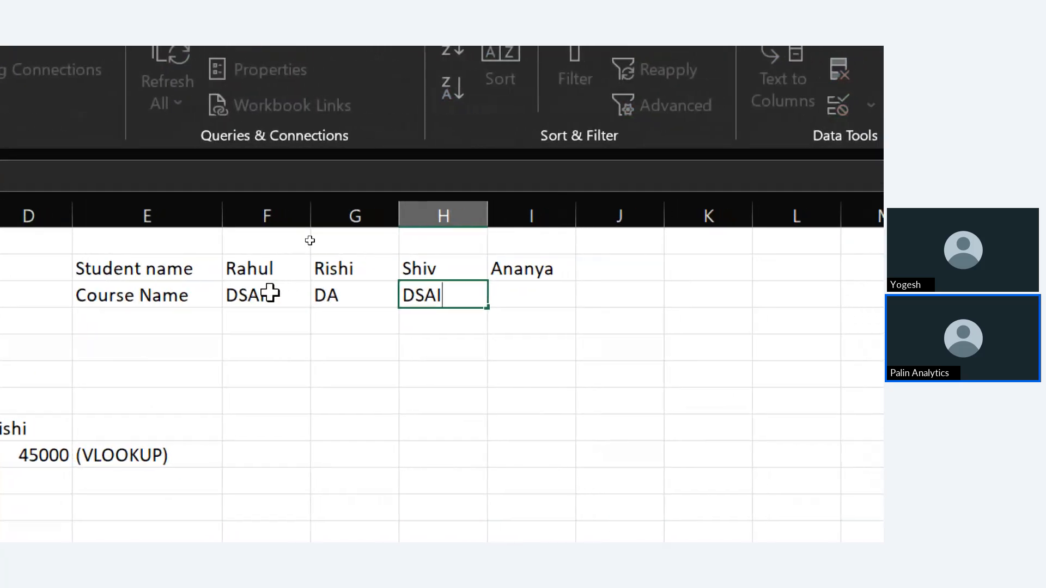
{"action": "key", "text": "Tab"}
{"action": "type", "text": "BA"}
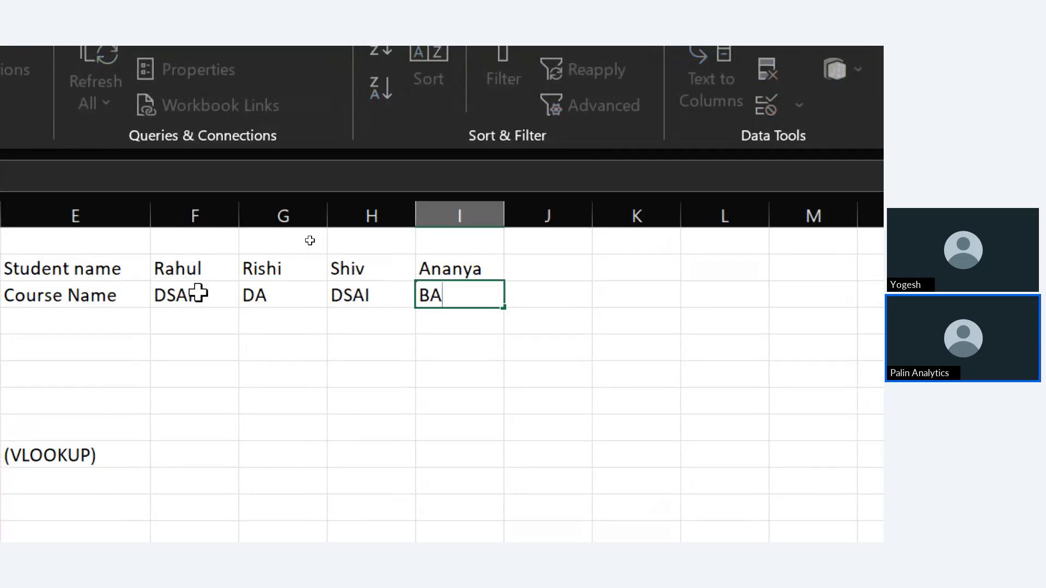
{"action": "left_click", "coordinate": [499, 407]}
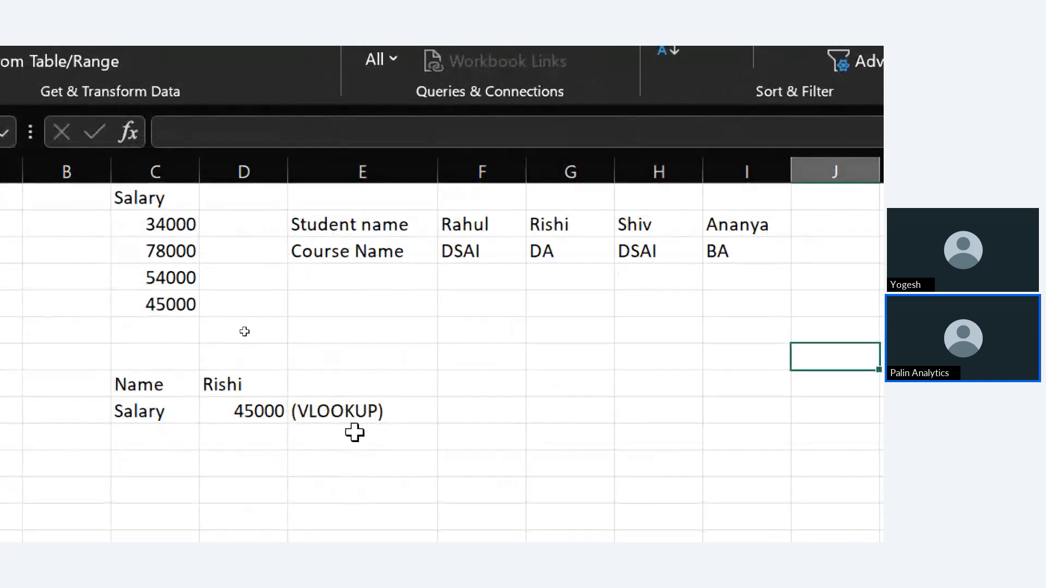
Step: Replace the (VLOOKUP) label in E9 with a VLOOKUP heading in merged and centred cells C7:D7
{"action": "left_click", "coordinate": [350, 413]}
{"action": "key", "text": "BackSpace"}
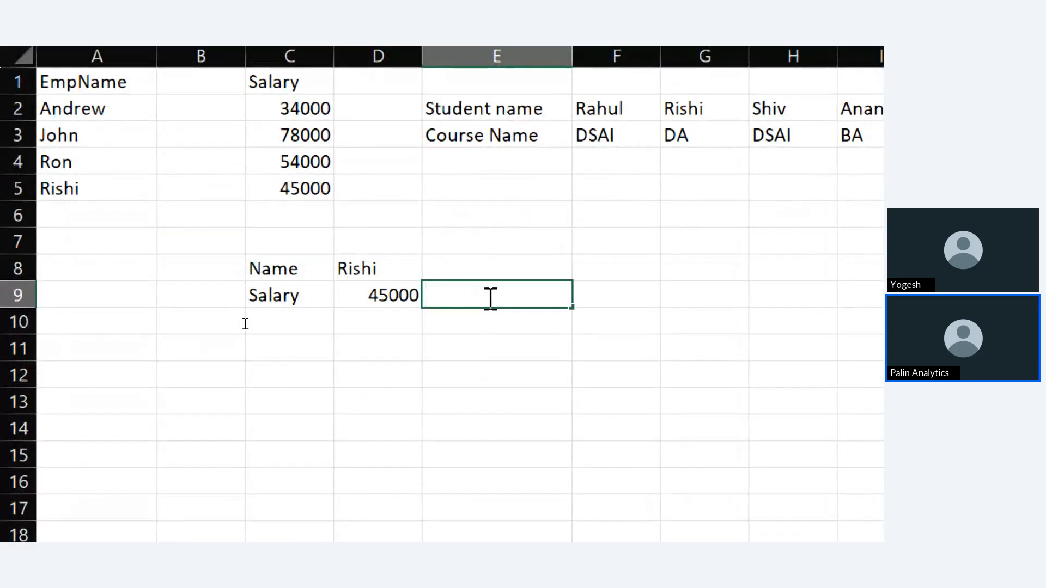
{"action": "left_click", "coordinate": [289, 243]}
{"action": "left_click_drag", "start_coordinate": [294, 243], "coordinate": [368, 242]}
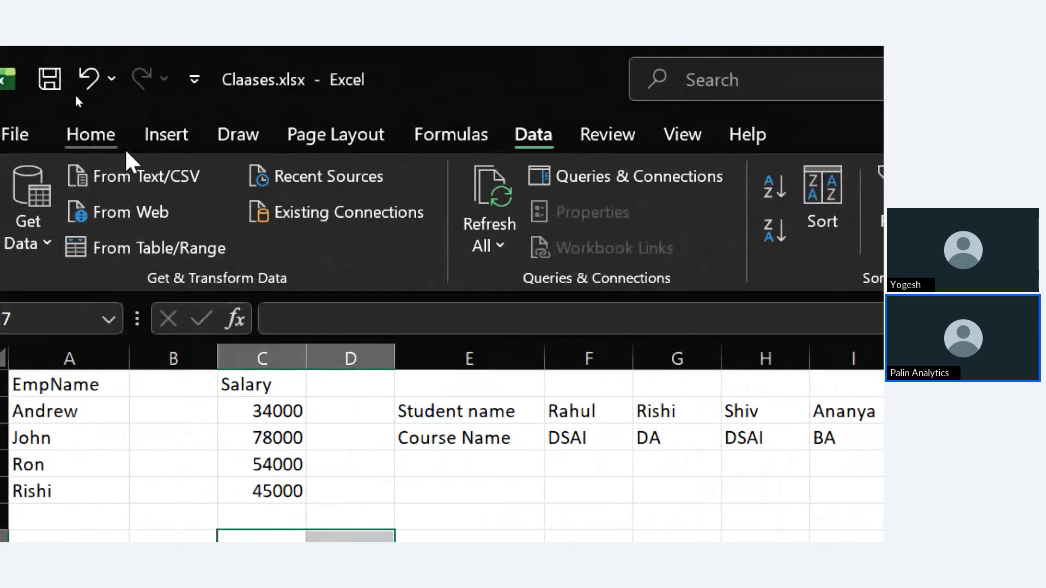
{"action": "left_click", "coordinate": [106, 137]}
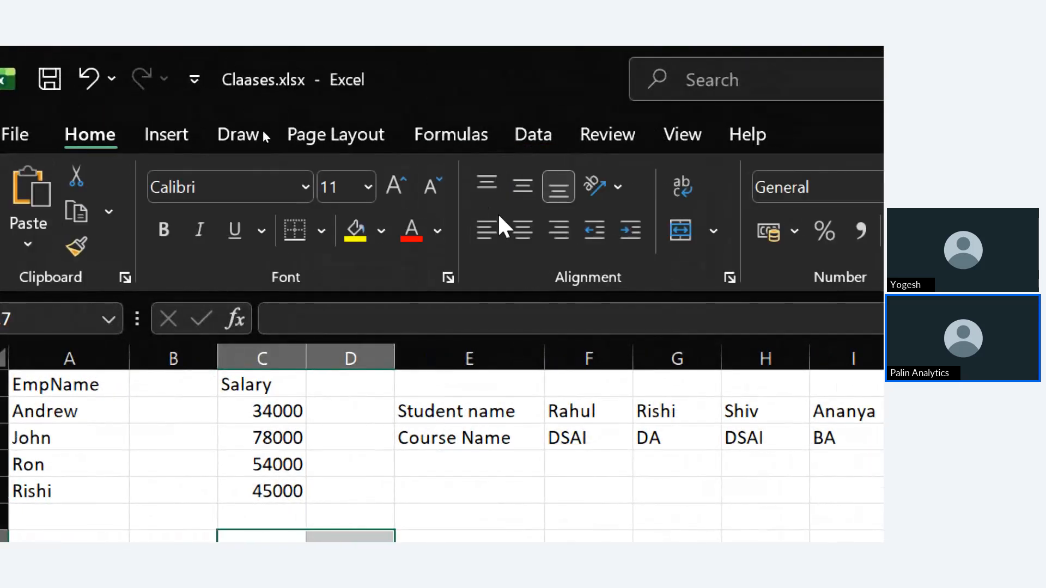
{"action": "left_click", "coordinate": [680, 230]}
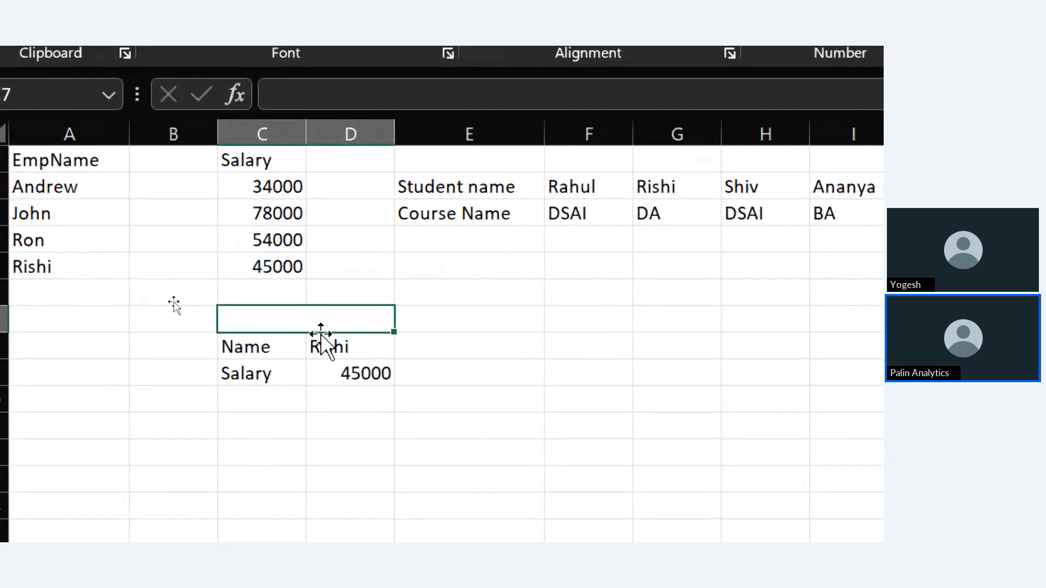
{"action": "double_click", "coordinate": [307, 314]}
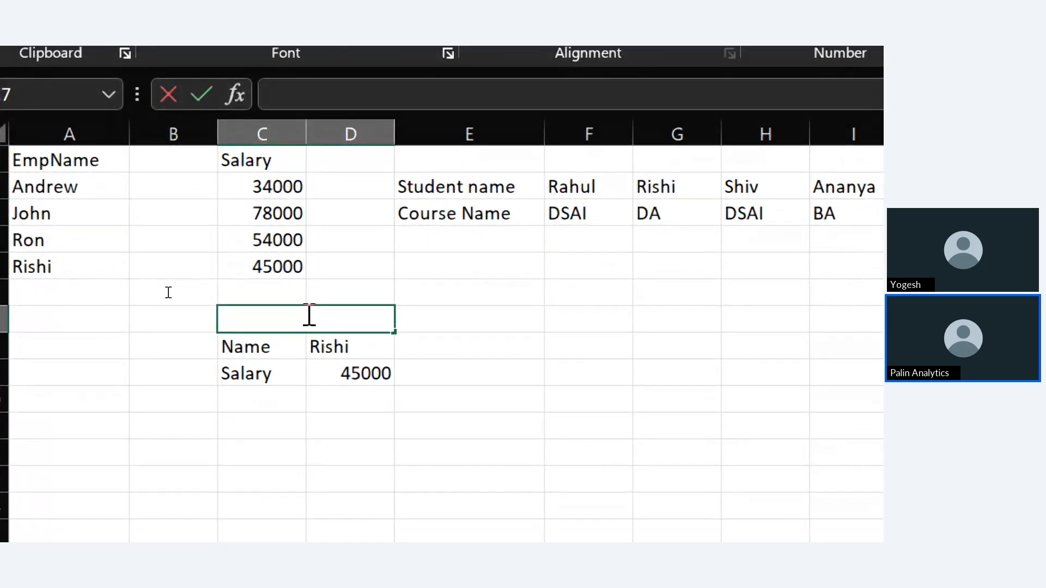
{"action": "type", "text": "VLOOKU"}
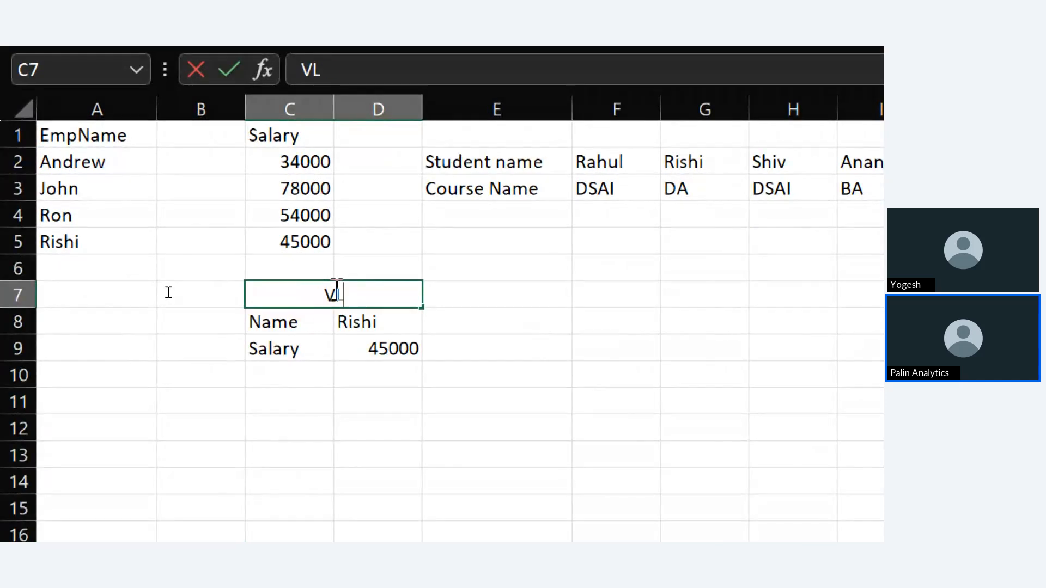
{"action": "type", "text": "P"}
{"action": "key", "text": "Return"}
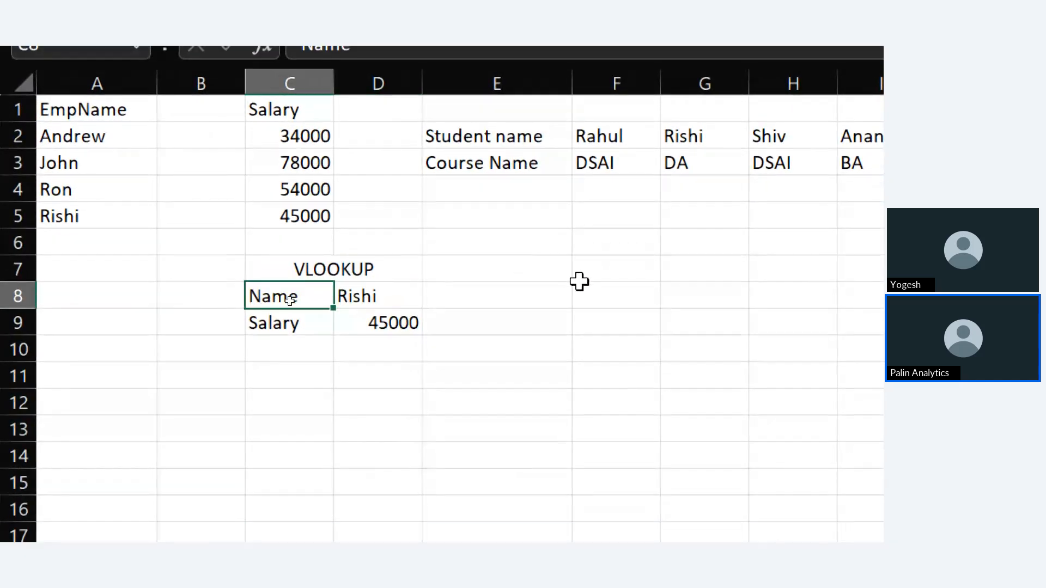
Step: Merge and centre cells F7:G7 and enter HLOOKUP as their heading
{"action": "left_click", "coordinate": [600, 271]}
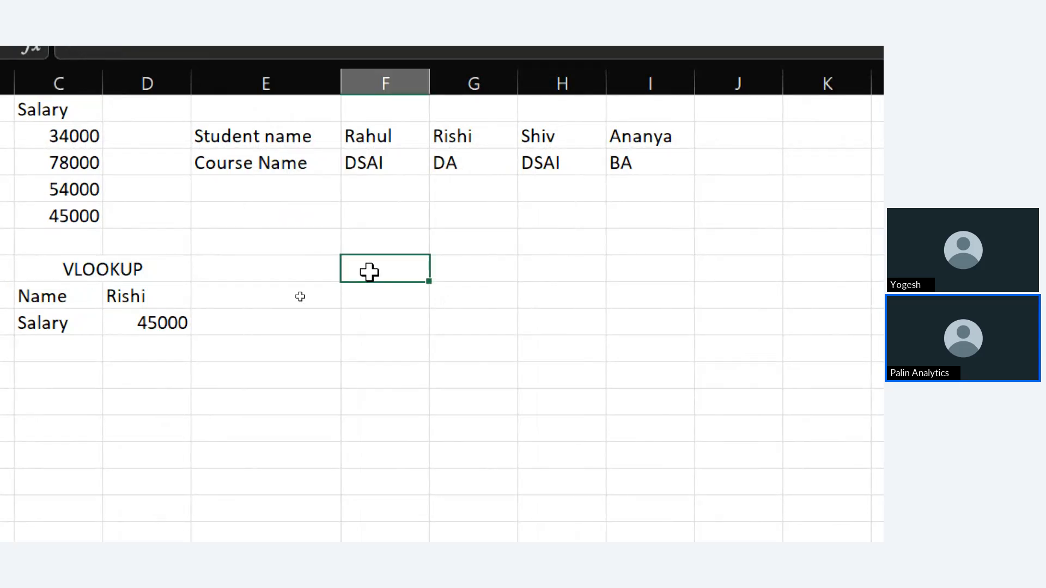
{"action": "left_click_drag", "start_coordinate": [369, 272], "coordinate": [478, 273]}
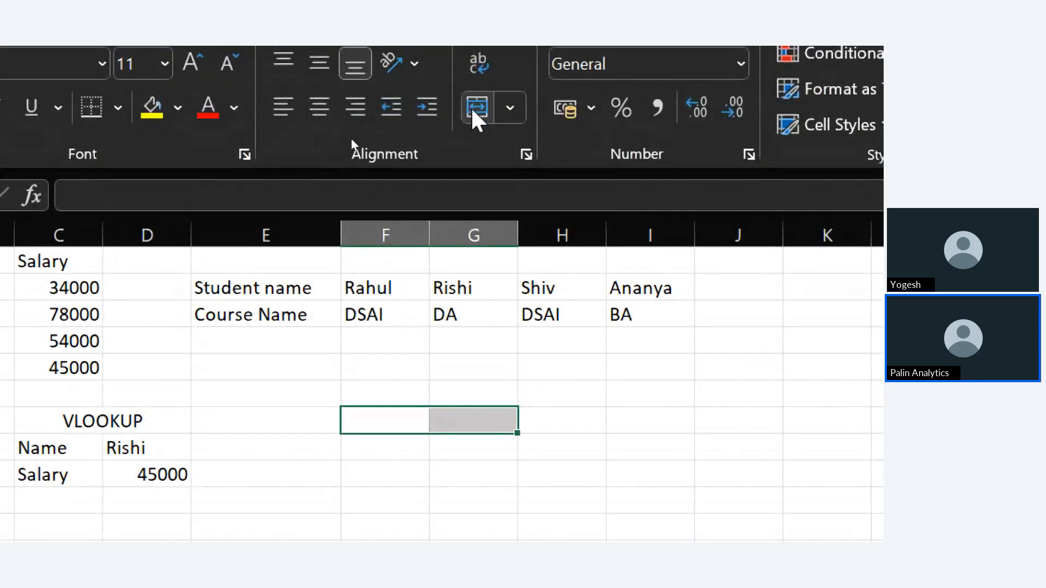
{"action": "left_click", "coordinate": [473, 107]}
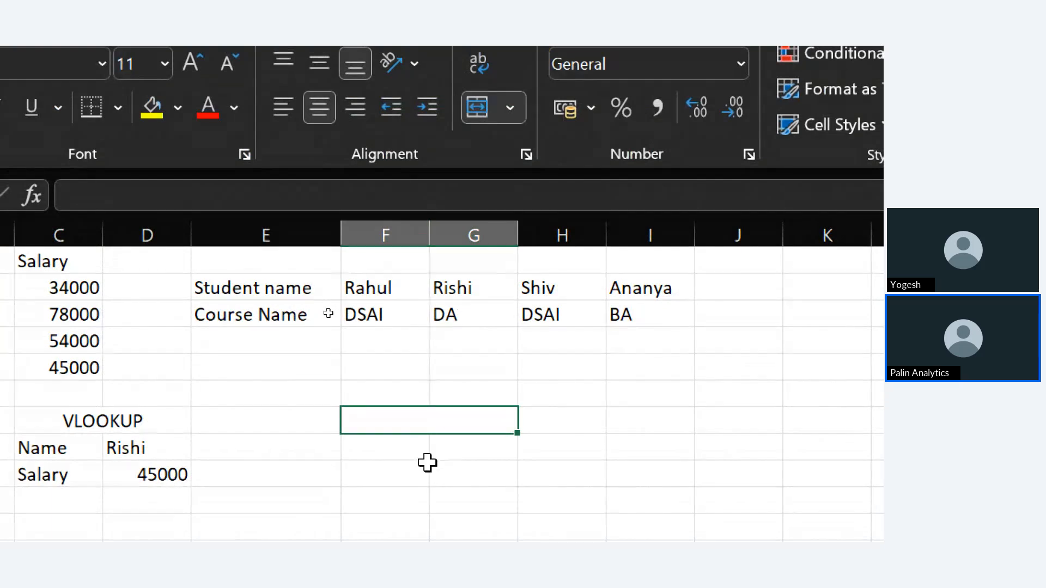
{"action": "type", "text": "HLOOKUP"}
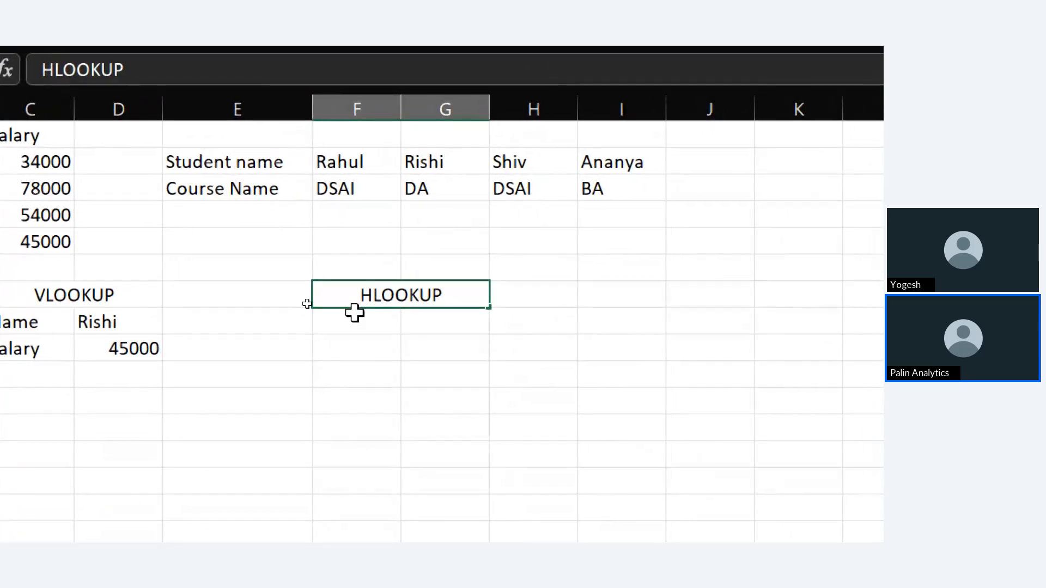
Step: Enter the labels NAME in F8 and COURSE in F9 under the HLOOKUP heading
{"action": "left_click", "coordinate": [358, 342]}
{"action": "left_click", "coordinate": [346, 323]}
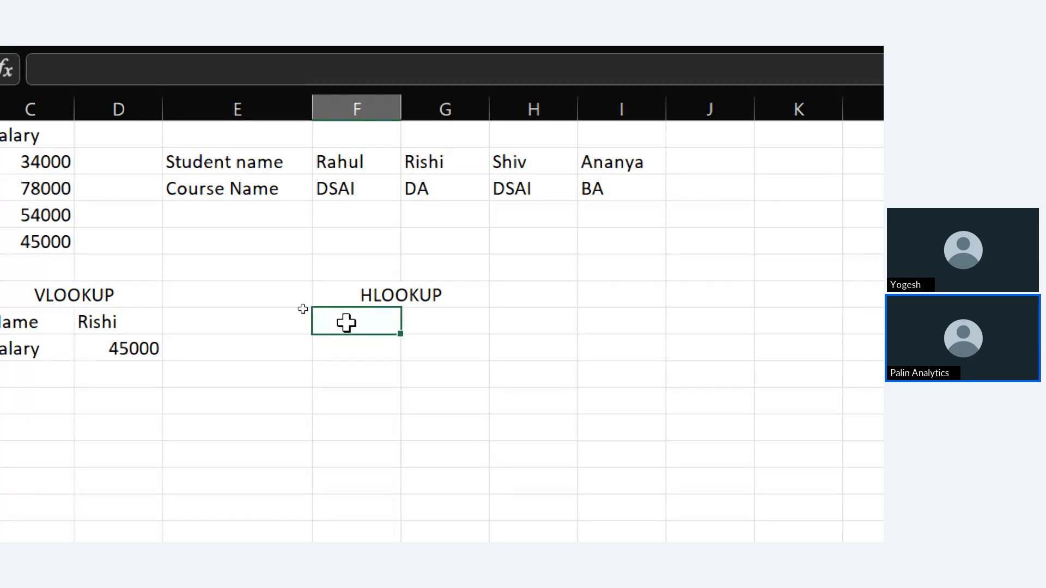
{"action": "type", "text": "NAME"}
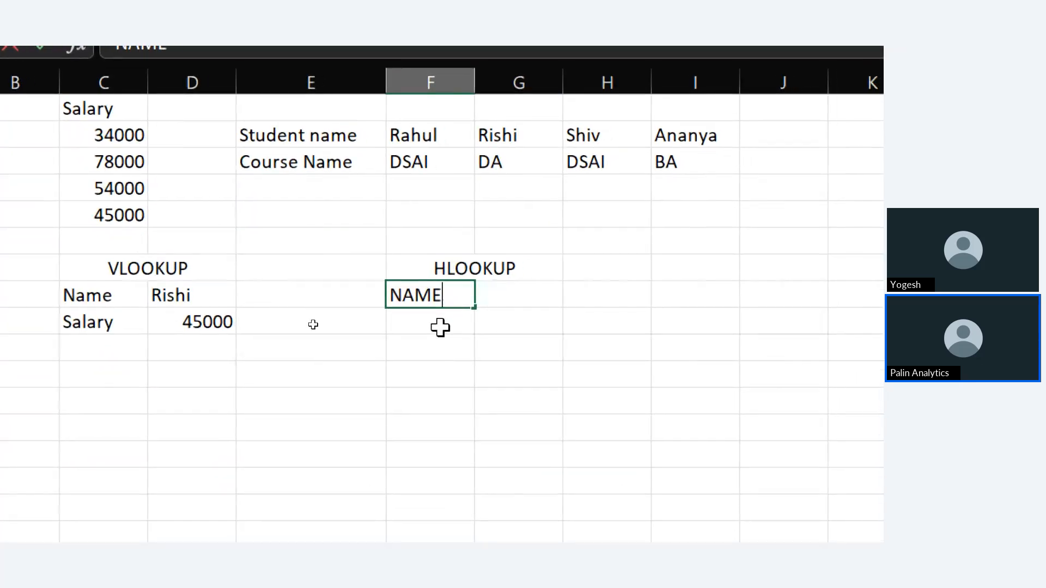
{"action": "left_click", "coordinate": [367, 353]}
{"action": "type", "text": "COURSE"}
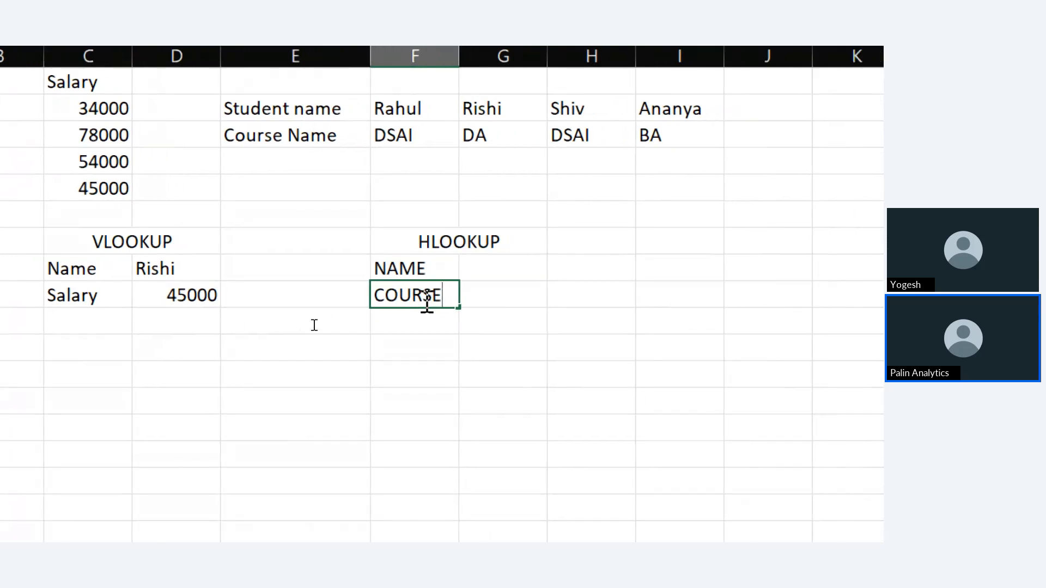
Step: Add list data validation to G8, using the student names in =$F$2:$I$2 as the source
{"action": "left_click", "coordinate": [485, 273]}
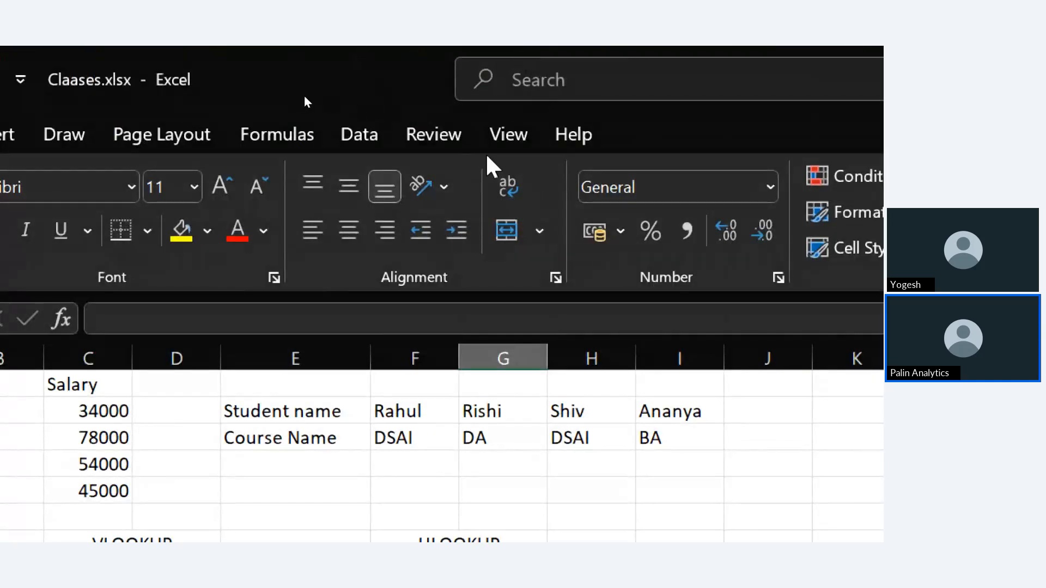
{"action": "left_click", "coordinate": [359, 139]}
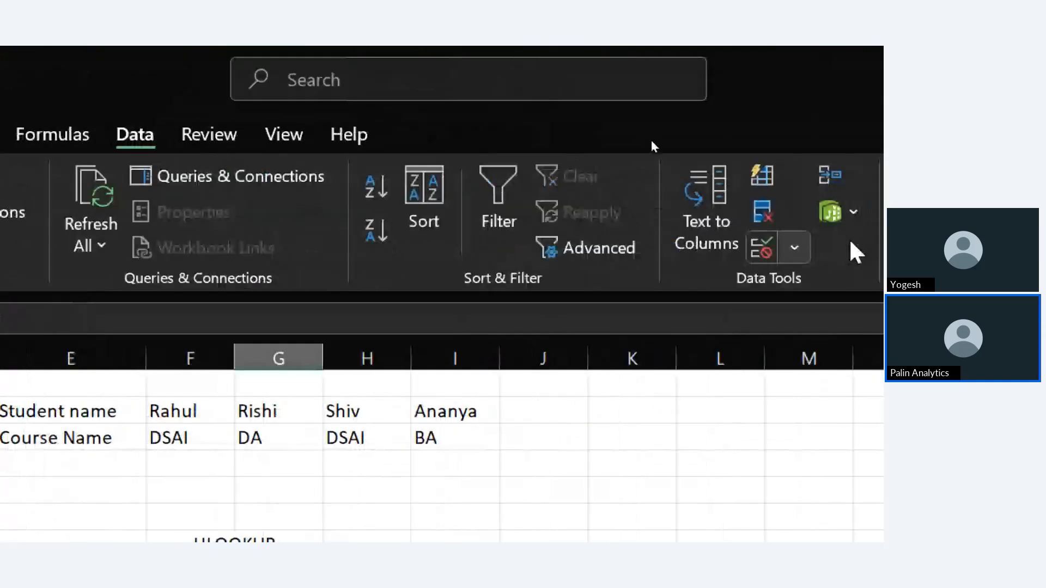
{"action": "left_click", "coordinate": [623, 247]}
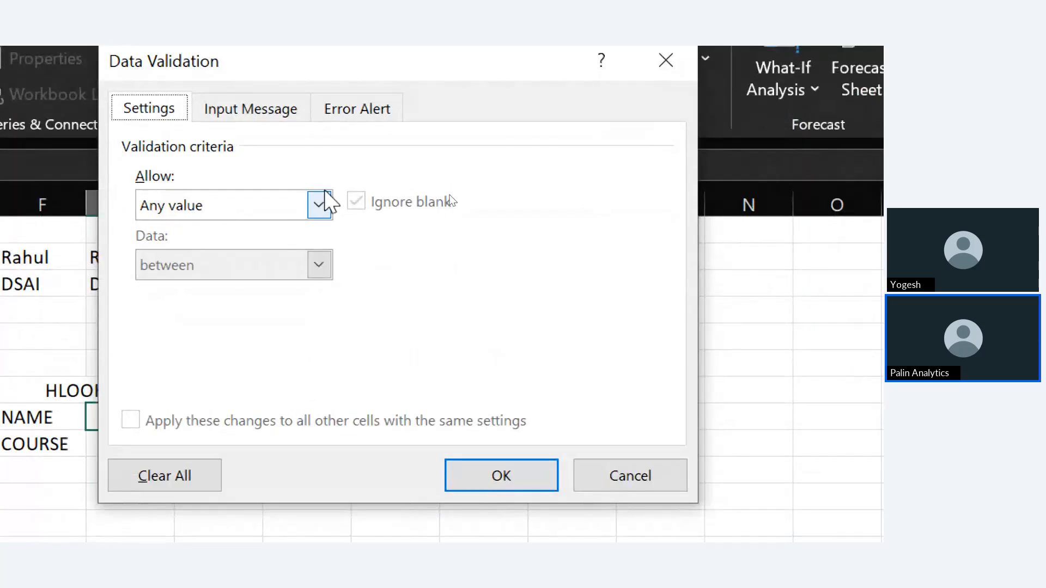
{"action": "left_click", "coordinate": [319, 208]}
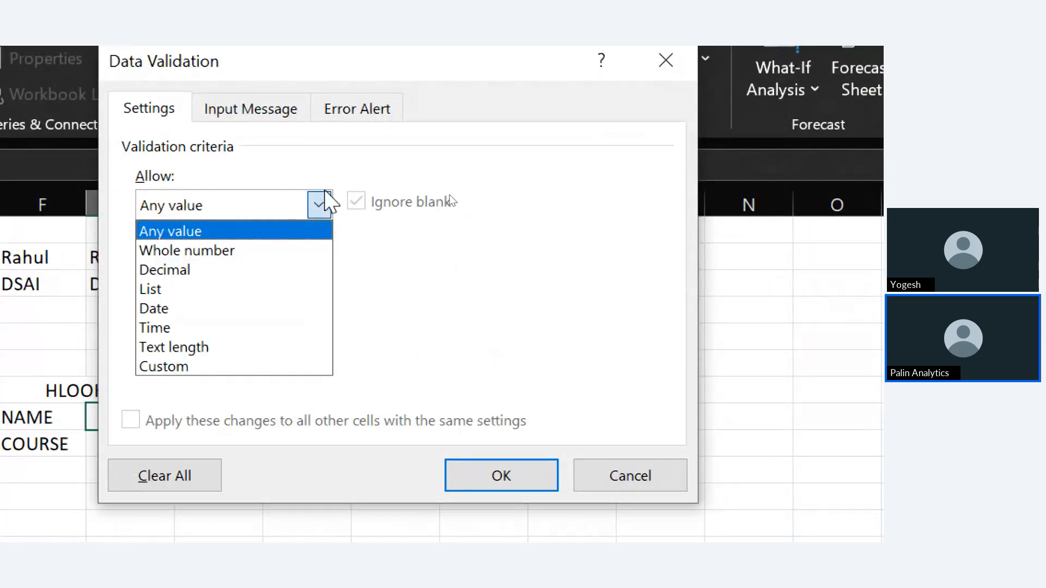
{"action": "left_click", "coordinate": [217, 290]}
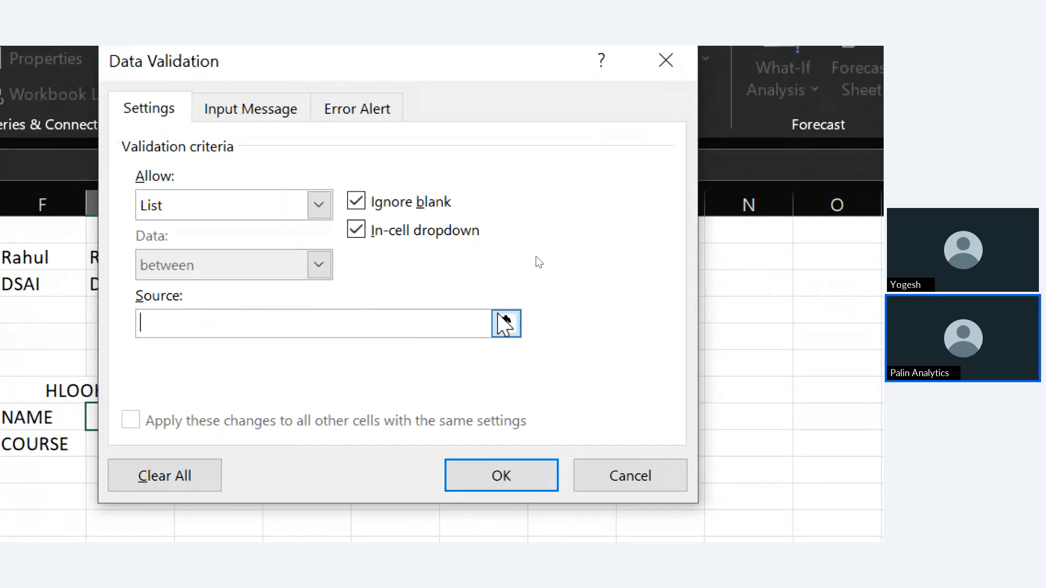
{"action": "left_click", "coordinate": [506, 323]}
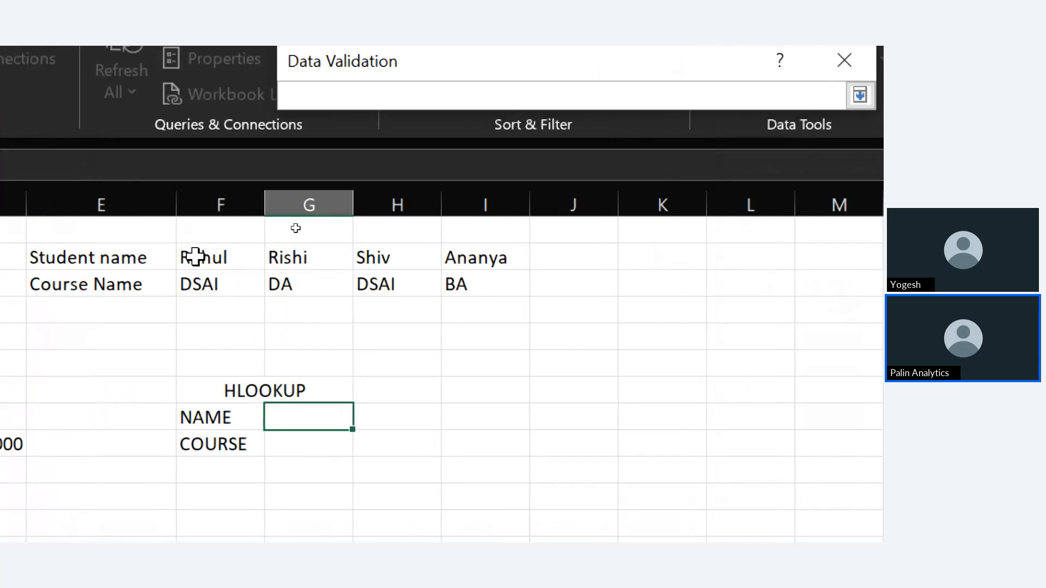
{"action": "left_click_drag", "start_coordinate": [18, 257], "coordinate": [212, 258]}
{"action": "left_click_drag", "start_coordinate": [390, 258], "coordinate": [491, 259]}
{"action": "key", "text": "Return"}
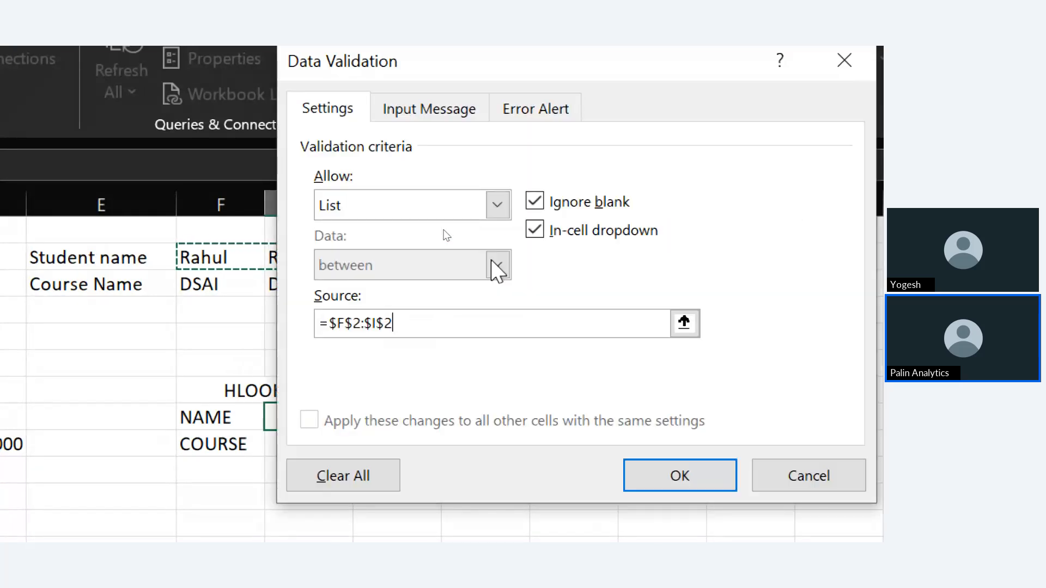
{"action": "left_click", "coordinate": [706, 471]}
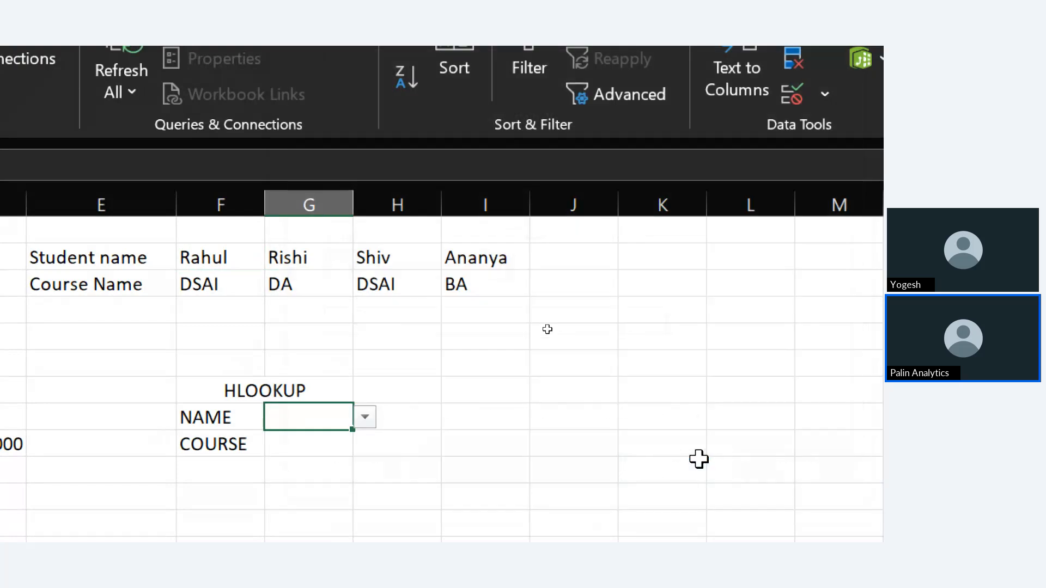
Step: Choose the third student in the G8 dropdown and start an HLOOKUP formula in G9 with G8 as the lookup value
{"action": "left_click", "coordinate": [365, 417]}
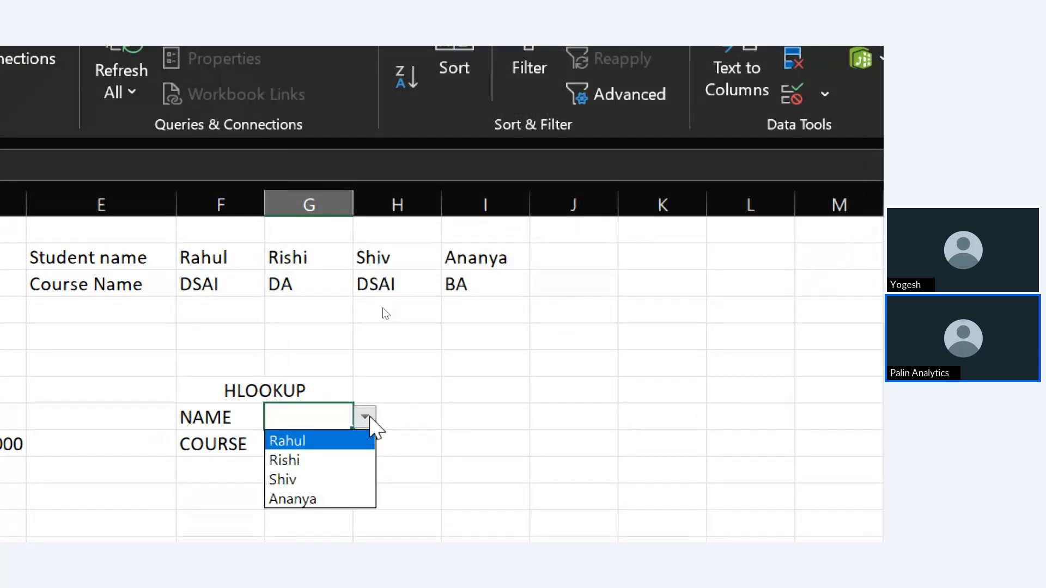
{"action": "left_click", "coordinate": [306, 480]}
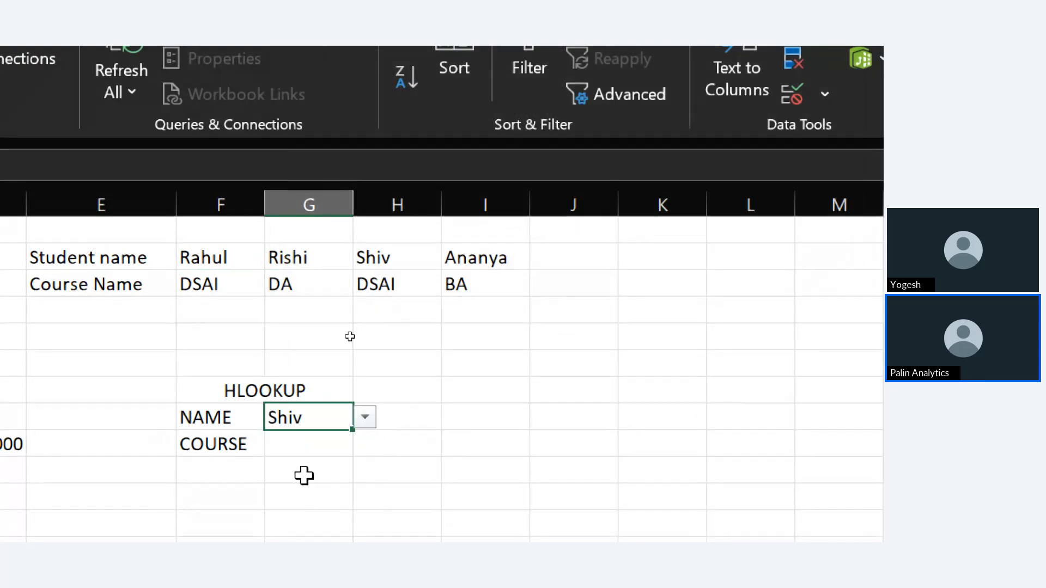
{"action": "left_click", "coordinate": [309, 445]}
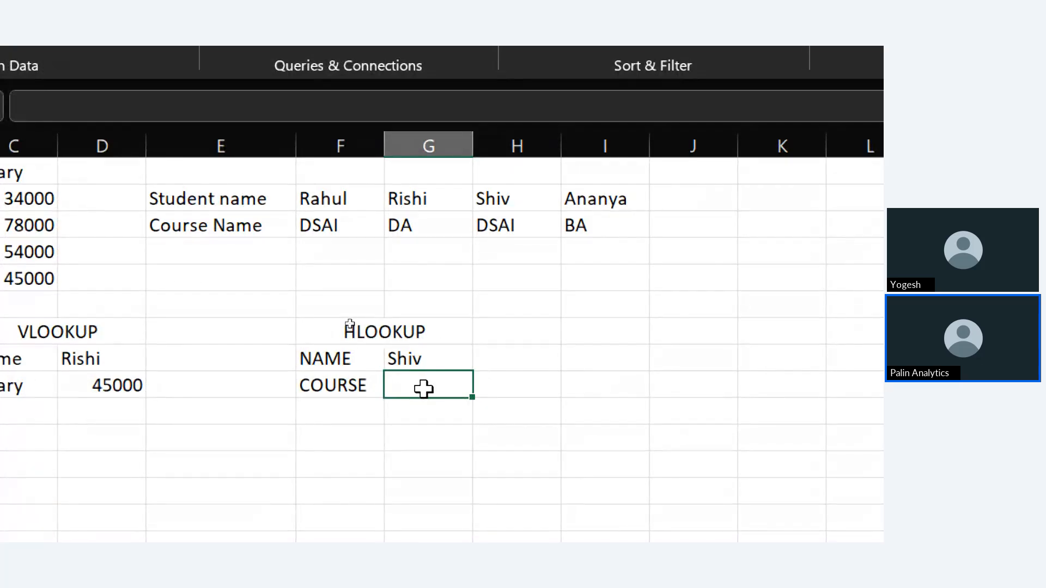
{"action": "type", "text": "=HLOOK"}
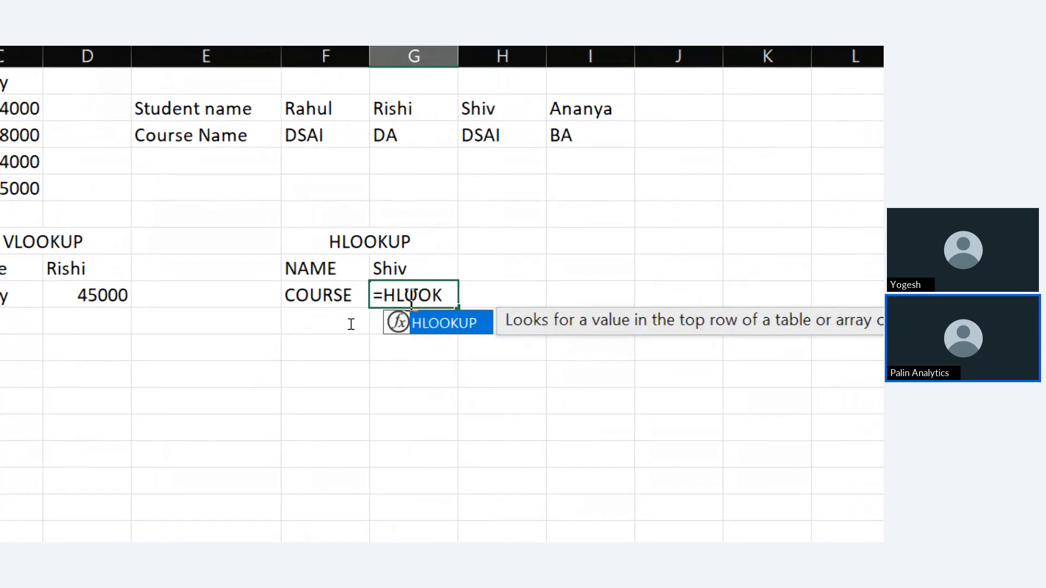
{"action": "key", "text": "Return"}
{"action": "left_click", "coordinate": [436, 271]}
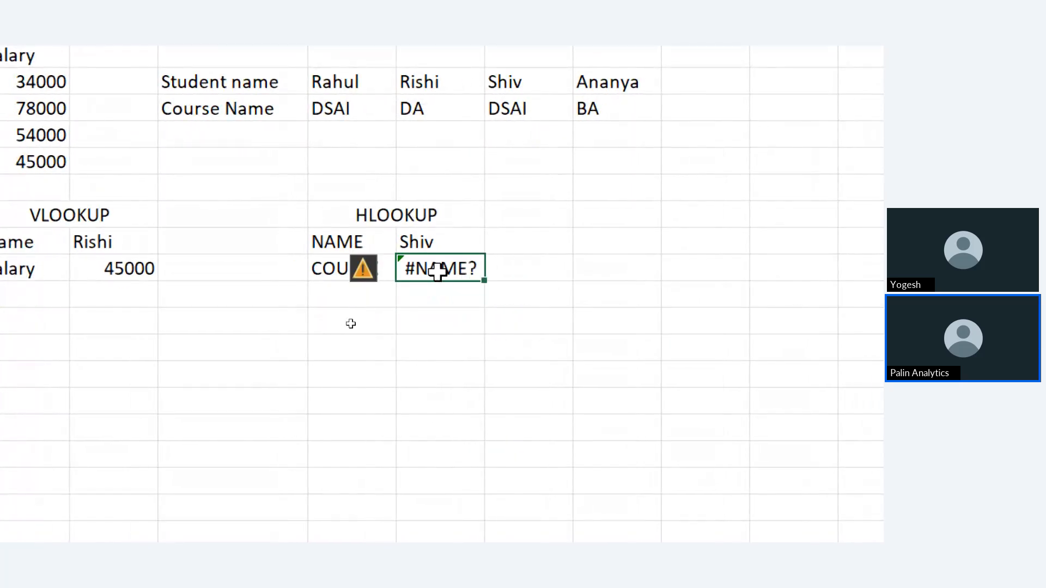
{"action": "double_click", "coordinate": [437, 272]}
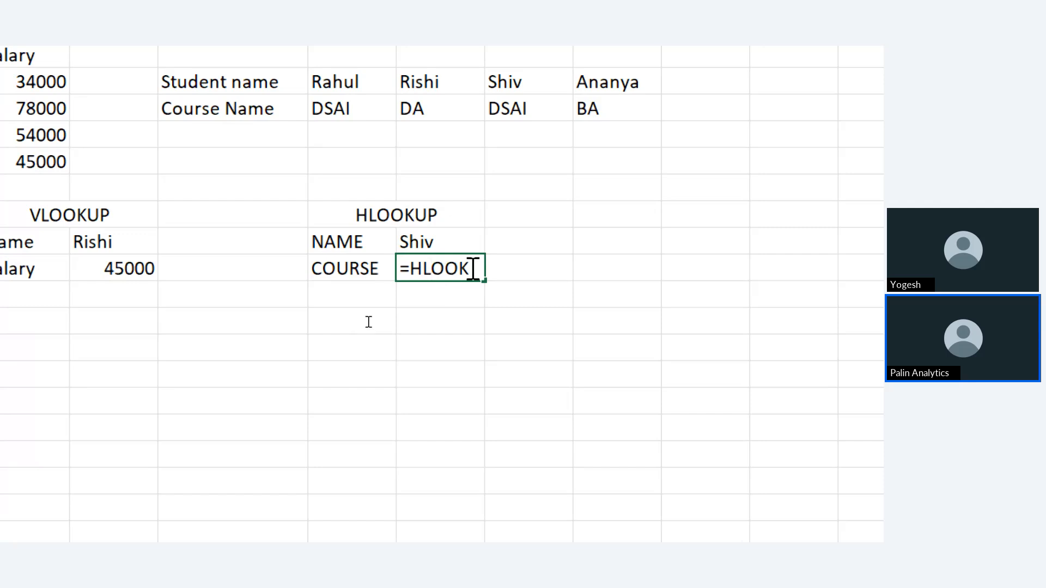
{"action": "type", "text": "UP("}
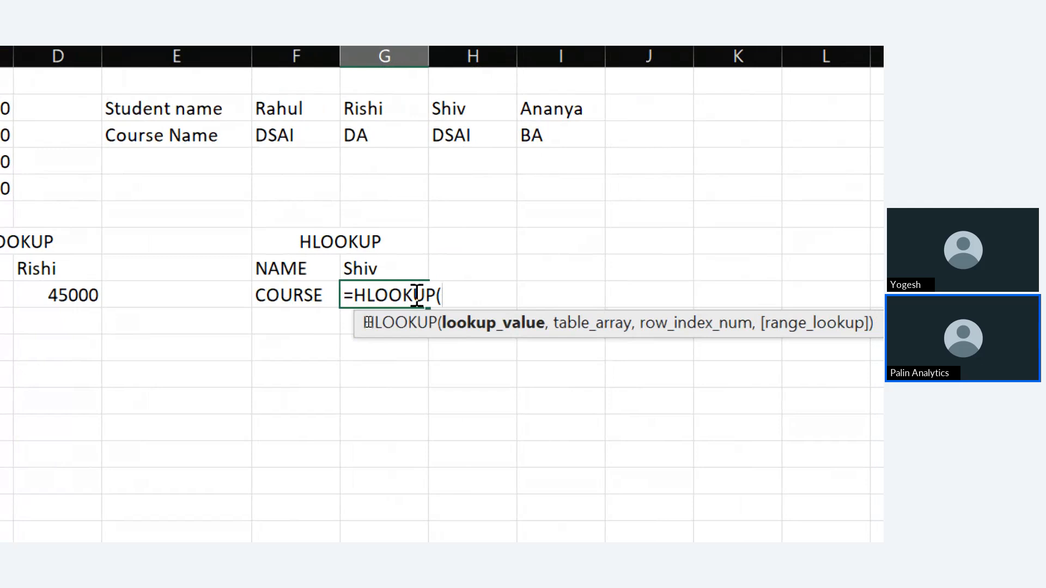
{"action": "left_click", "coordinate": [385, 263]}
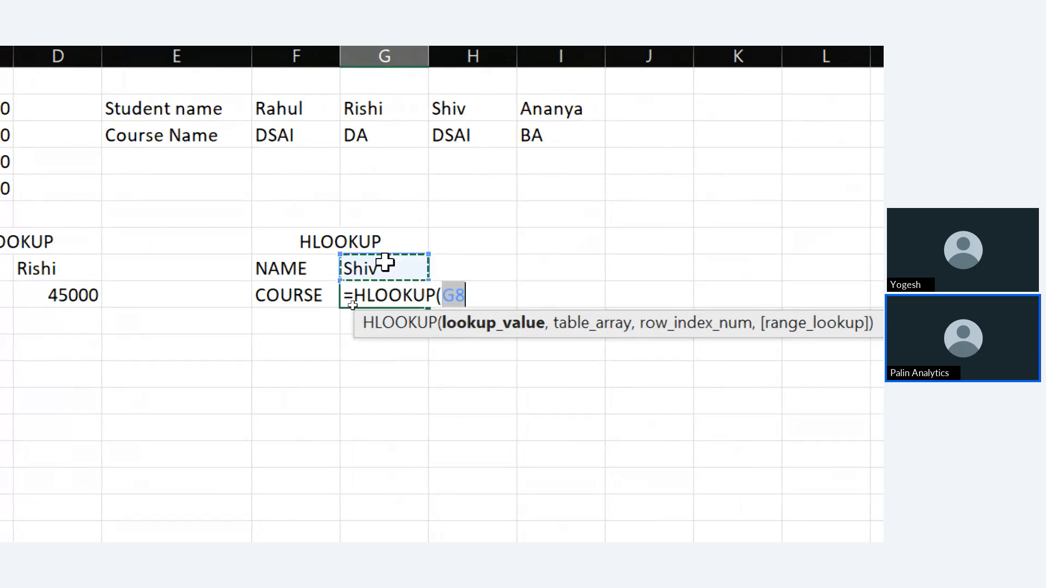
{"action": "type", "text": ","}
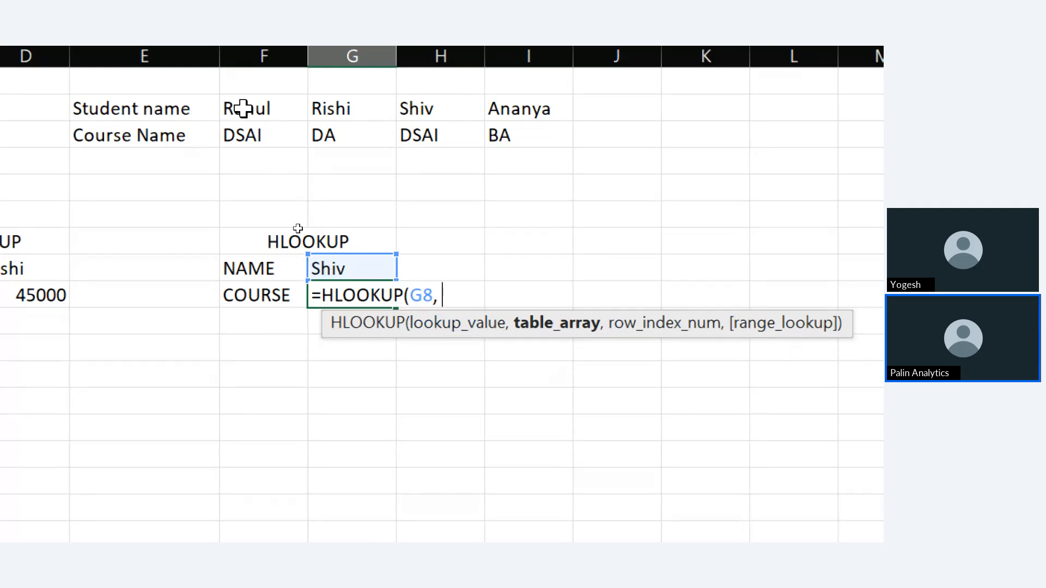
Step: Complete the G9 HLOOKUP formula with table array F2:I2, row index 2 and FALSE for an exact match
{"action": "left_click_drag", "start_coordinate": [243, 109], "coordinate": [527, 99]}
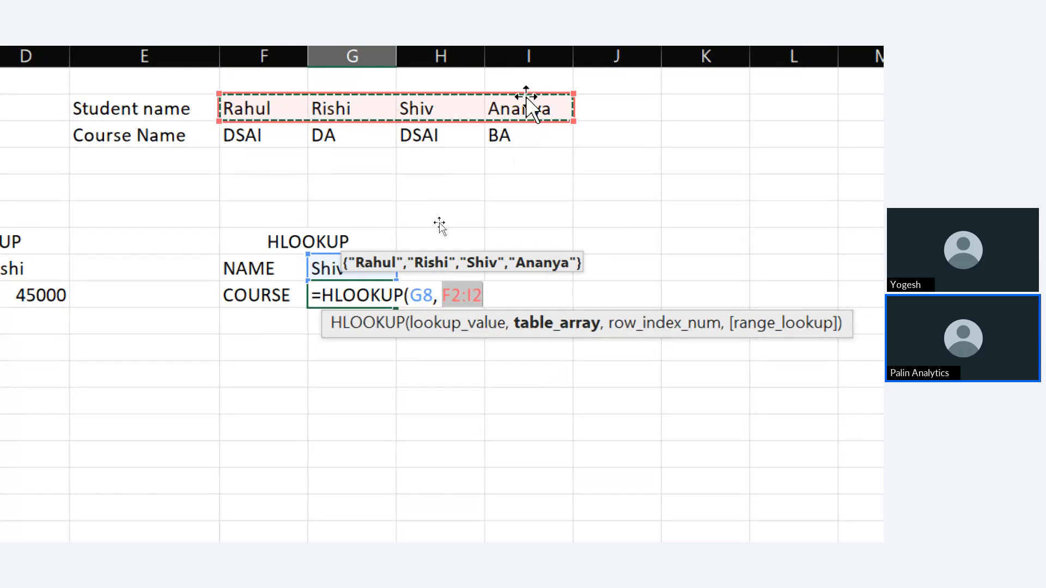
{"action": "key", "text": "Return"}
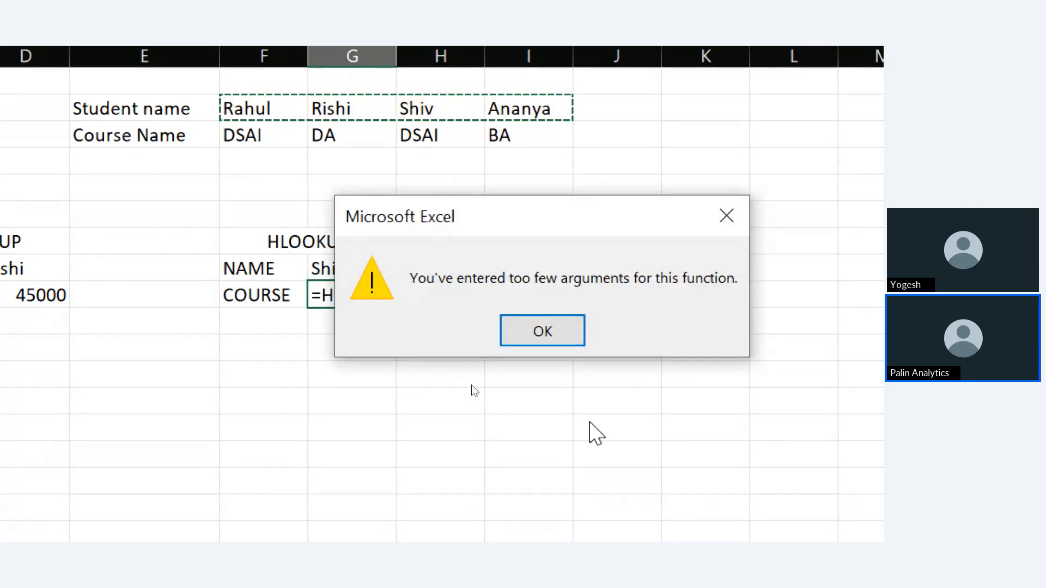
{"action": "left_click", "coordinate": [551, 332]}
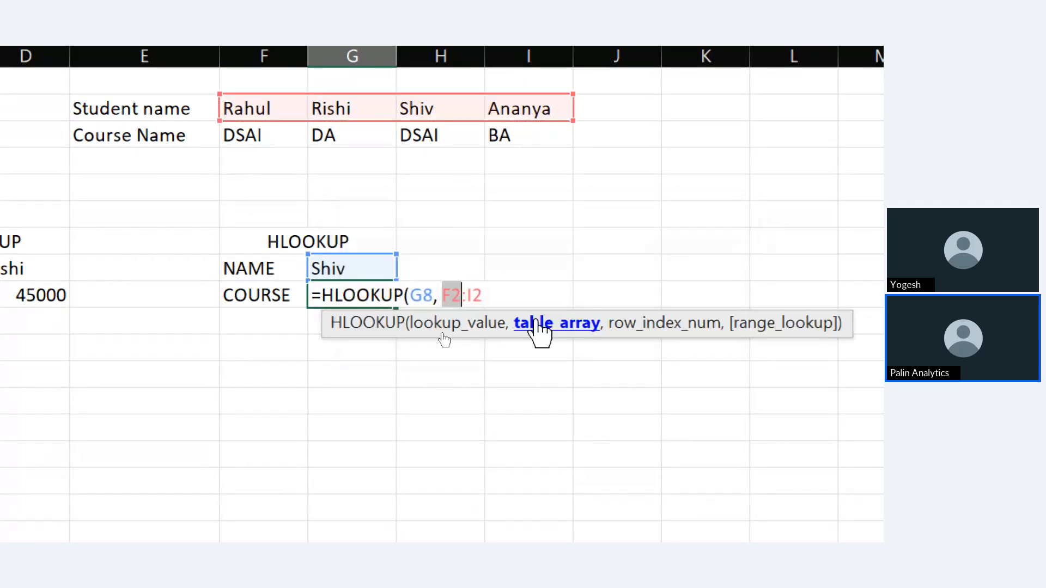
{"action": "key", "text": "Right"}
{"action": "key", "text": "Right"}
{"action": "key", "text": "Right"}
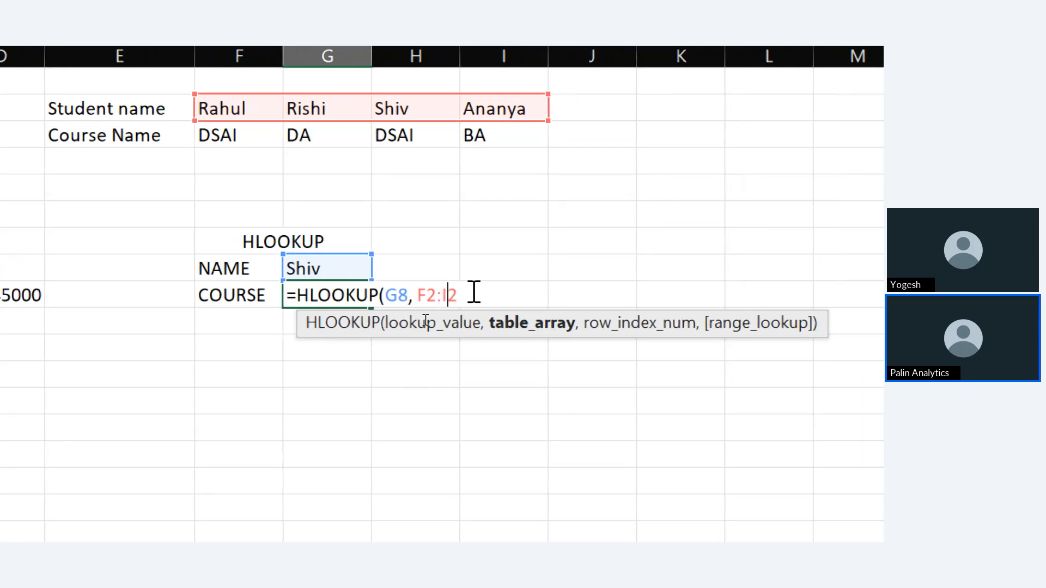
{"action": "type", "text": ","}
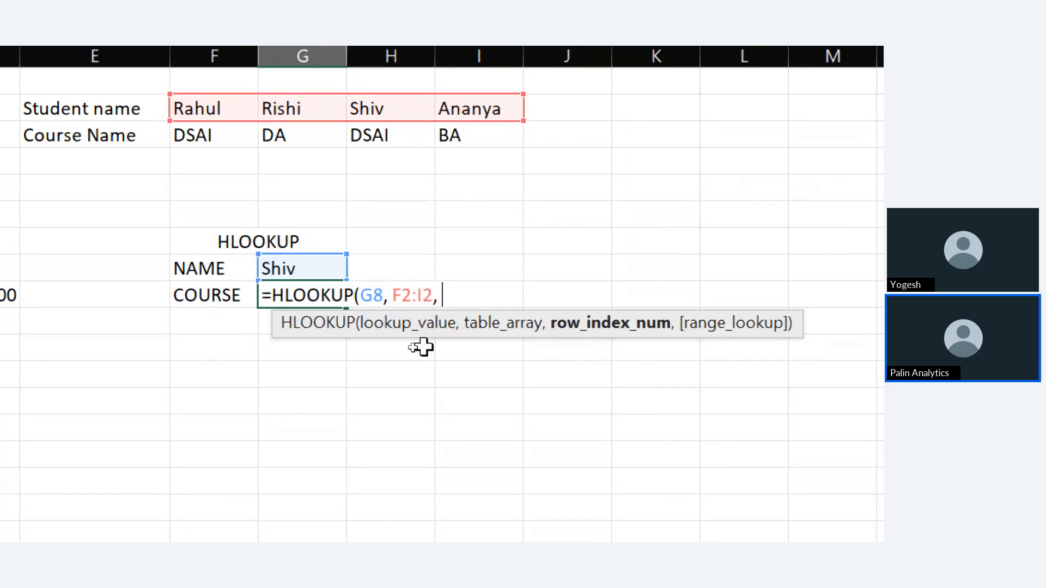
{"action": "type", "text": "2, "}
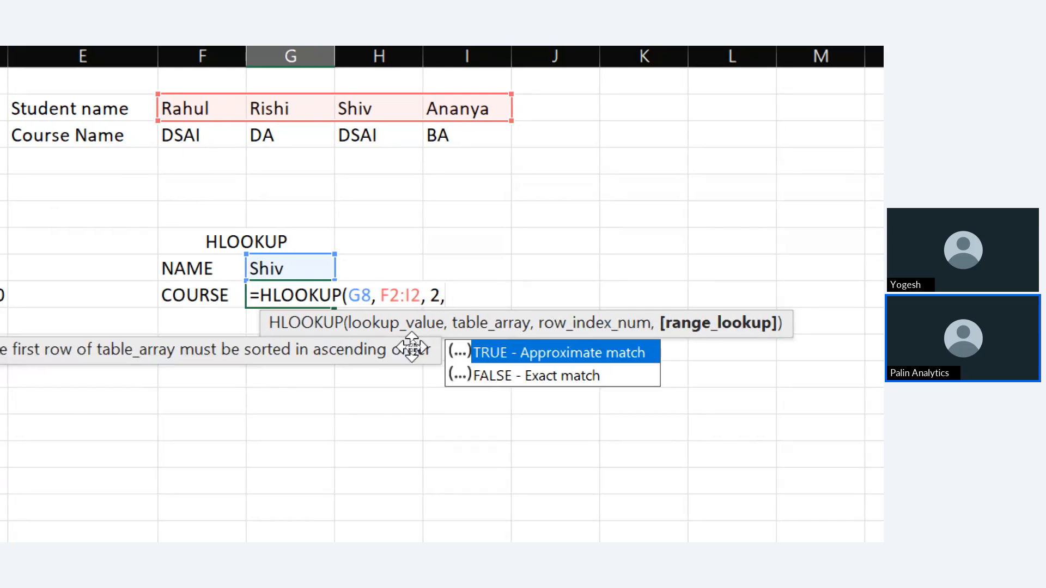
{"action": "type", "text": "FA"}
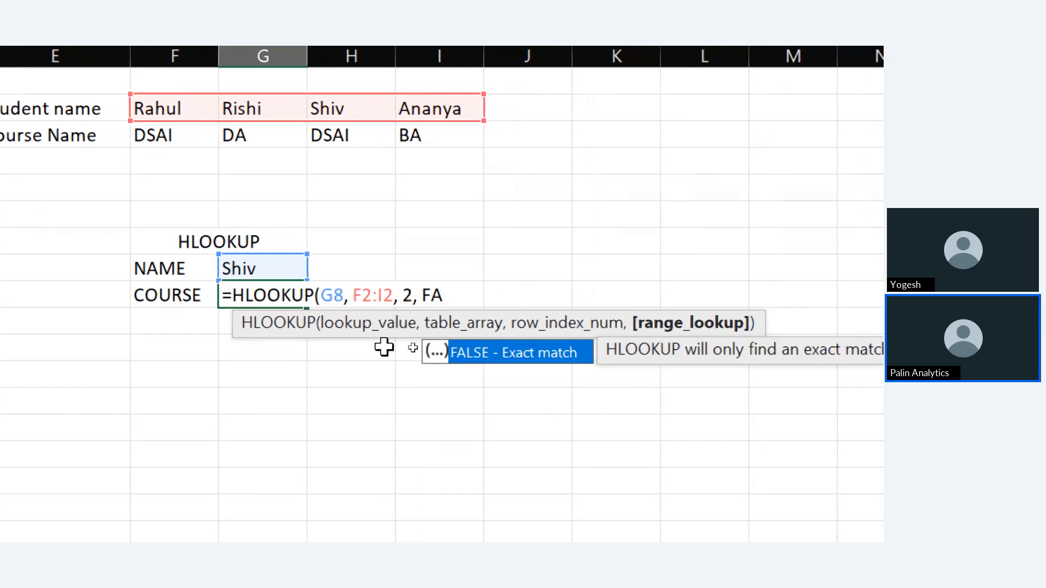
{"action": "key", "text": "Tab"}
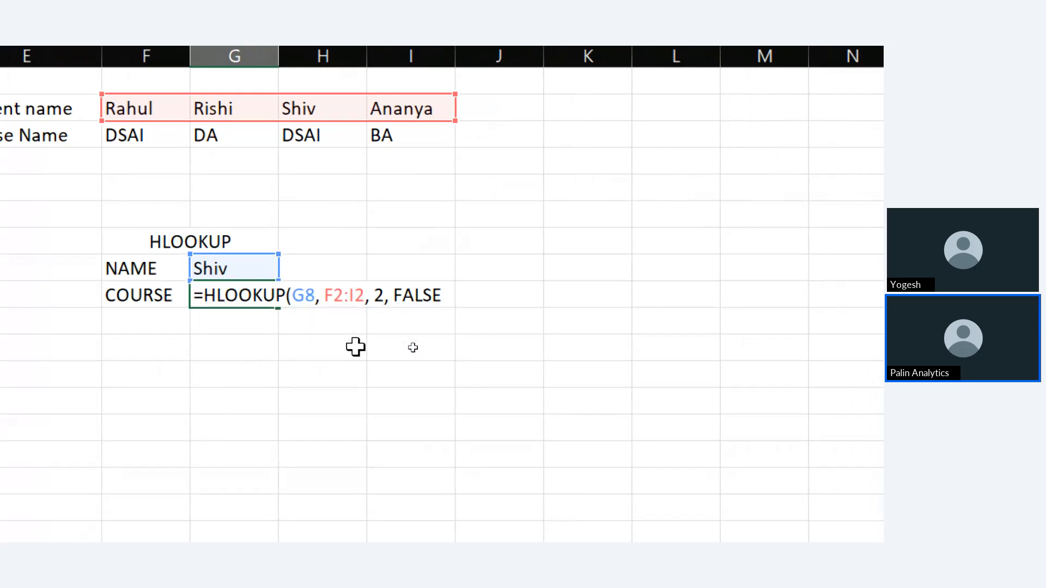
{"action": "key", "text": "Return"}
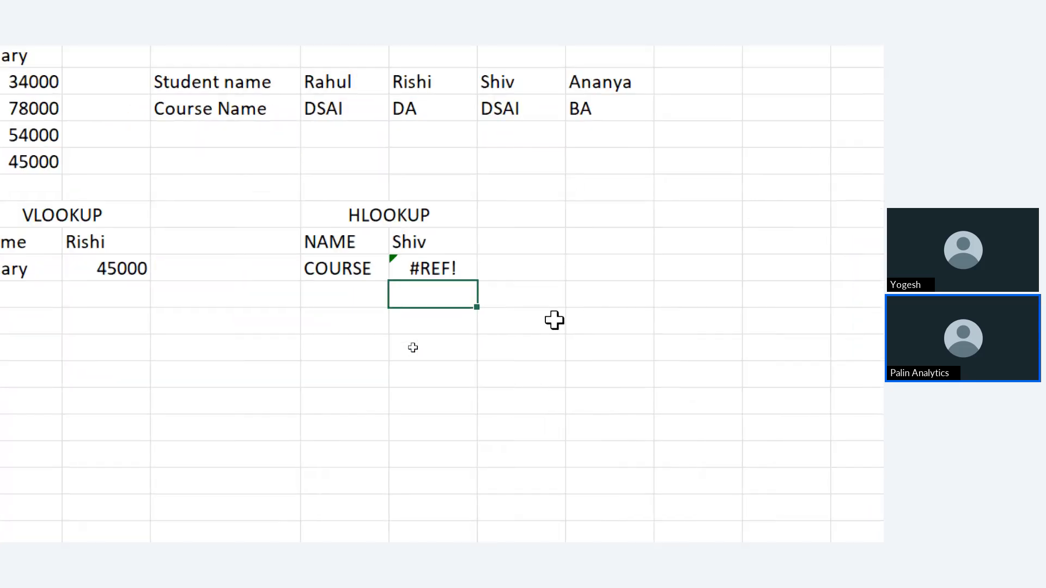
Step: Replace the table array in the G9 HLOOKUP formula with F2:I3, covering both student and course rows
{"action": "left_click", "coordinate": [444, 275]}
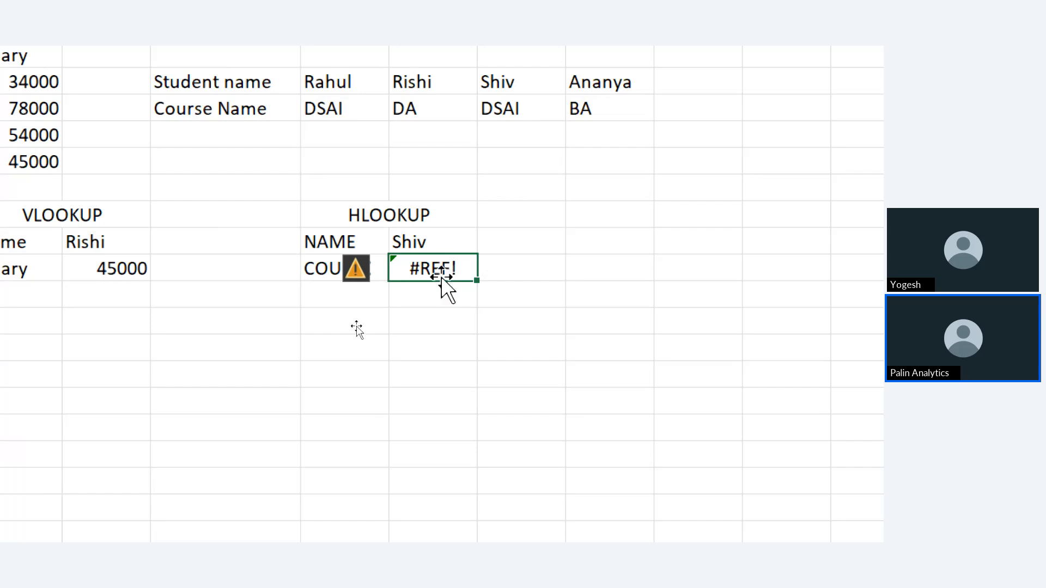
{"action": "double_click", "coordinate": [440, 274]}
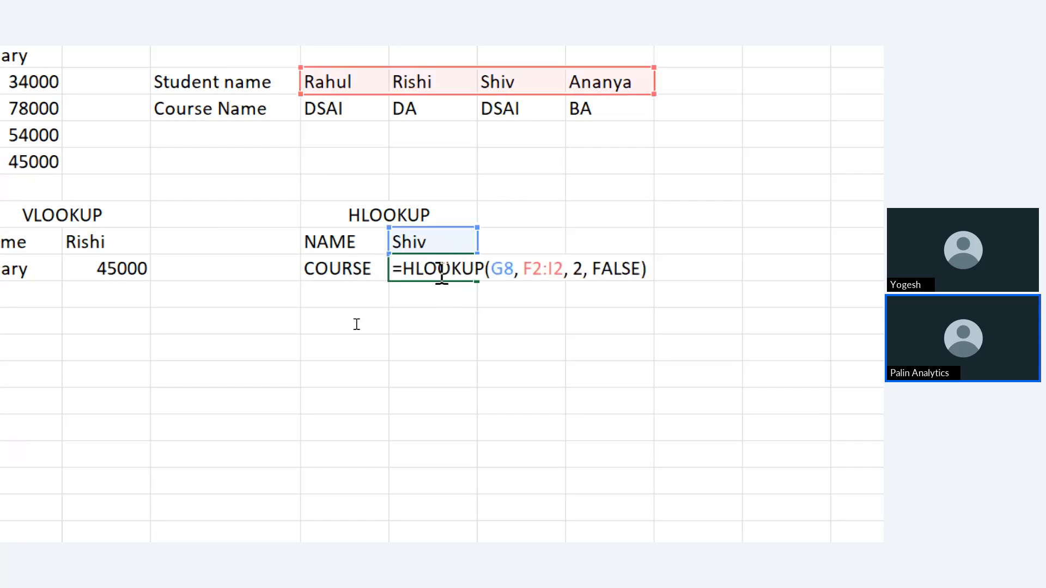
{"action": "left_click", "coordinate": [563, 270]}
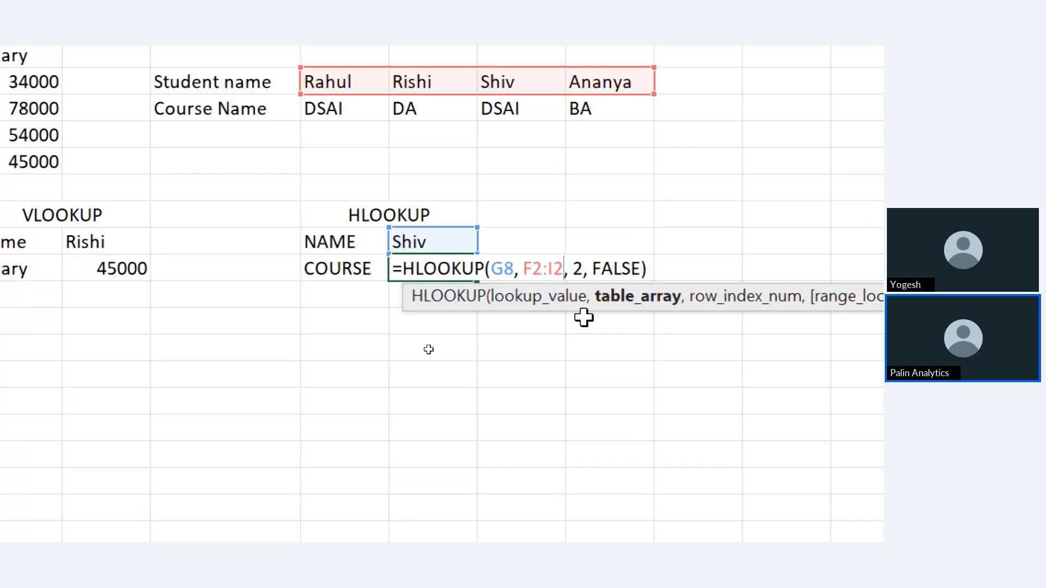
{"action": "key", "text": "BackSpace"}
{"action": "key", "text": "BackSpace"}
{"action": "key", "text": "BackSpace"}
{"action": "key", "text": "BackSpace"}
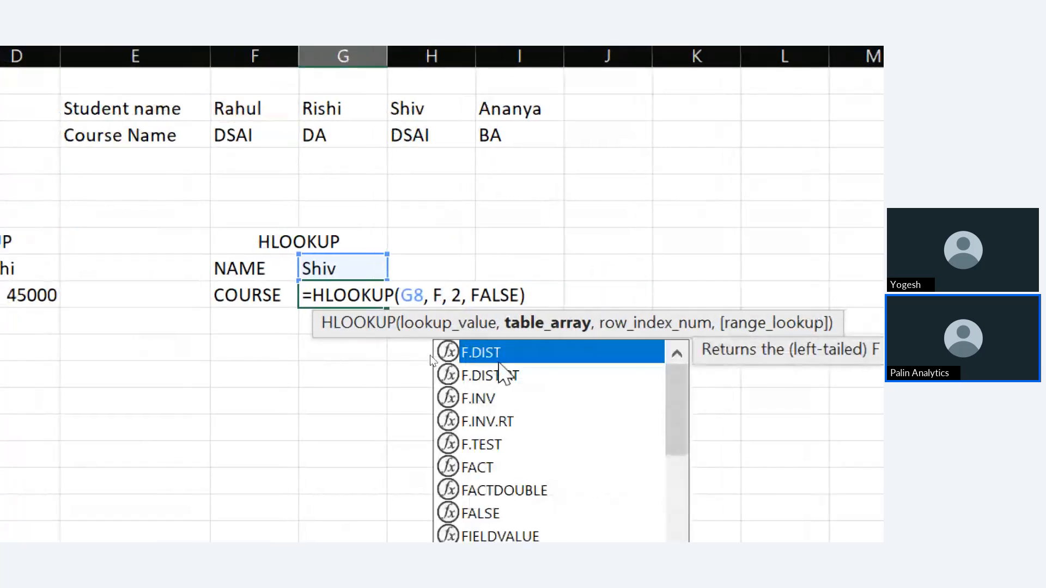
{"action": "key", "text": "BackSpace"}
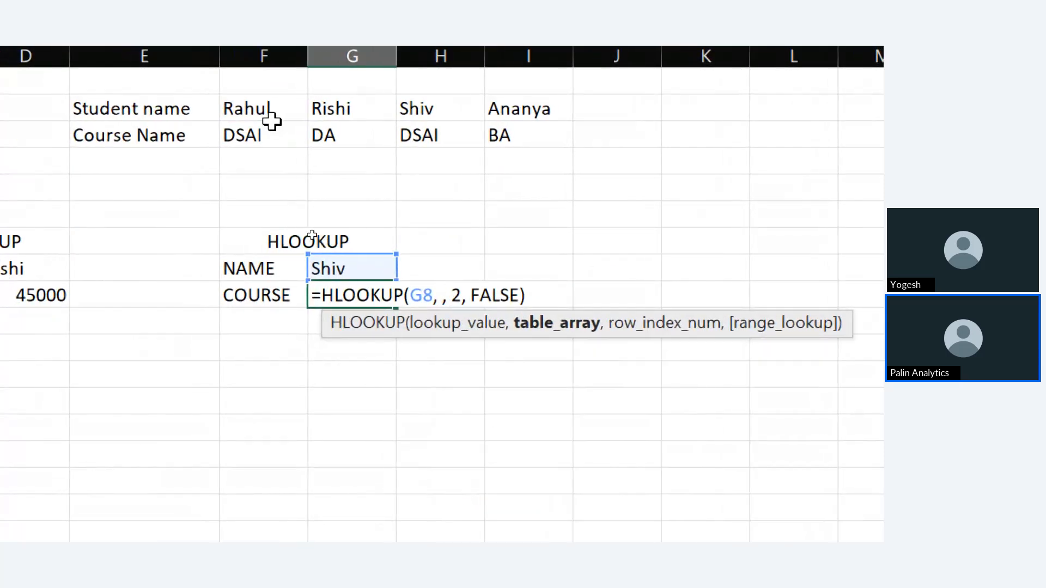
{"action": "left_click_drag", "start_coordinate": [235, 107], "coordinate": [530, 135]}
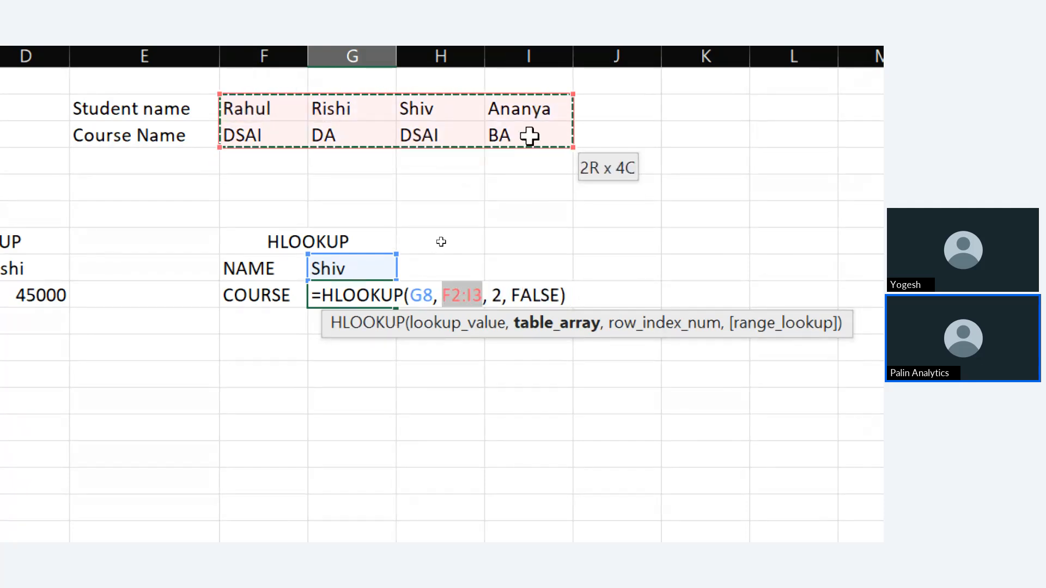
{"action": "key", "text": "Return"}
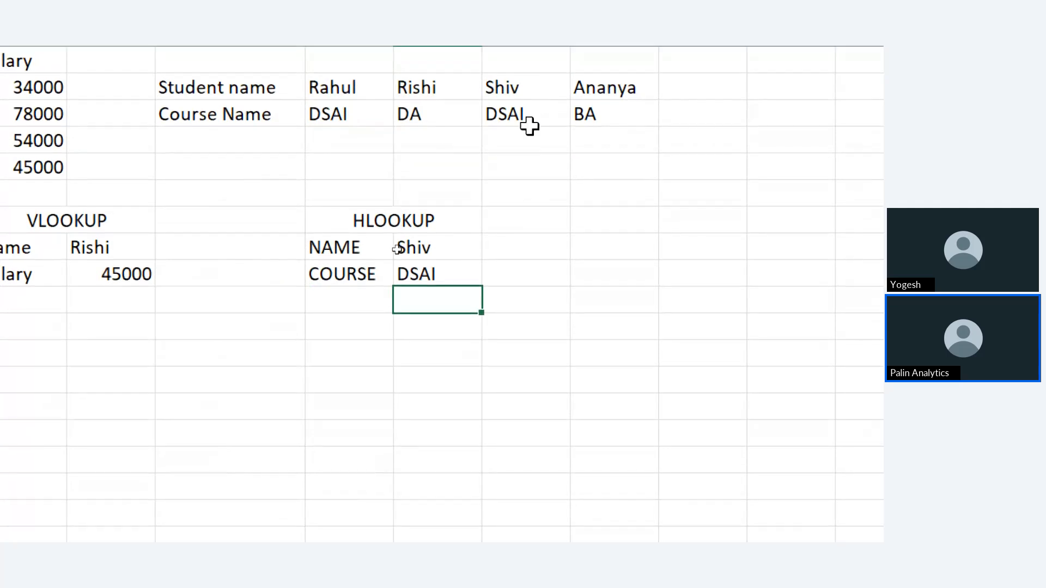
Step: Test the HLOOKUP by setting the G8 dropdown to the second student and finally to the fourth student
{"action": "left_click", "coordinate": [444, 252]}
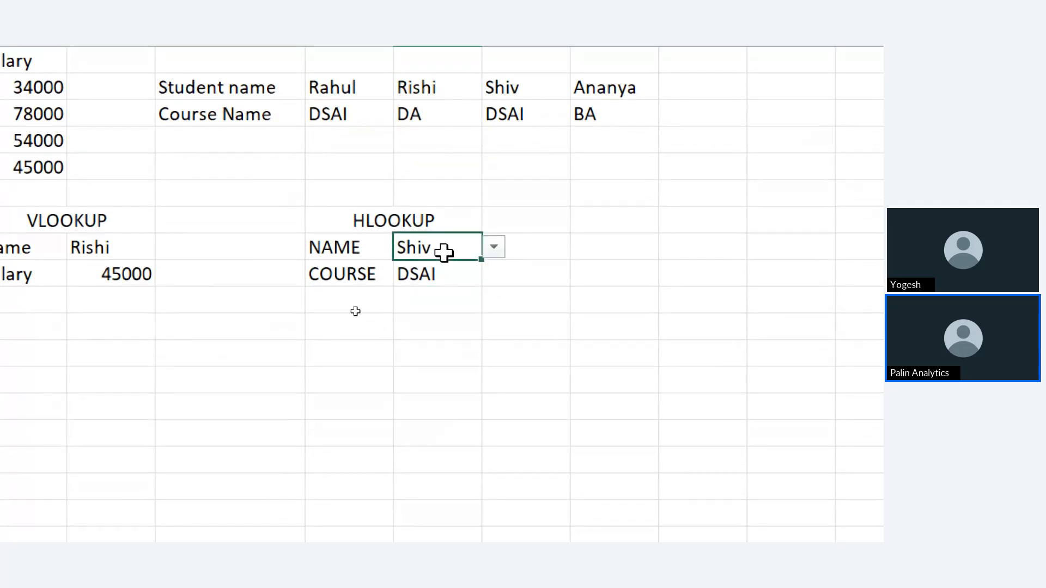
{"action": "left_click", "coordinate": [493, 247]}
{"action": "left_click", "coordinate": [470, 295]}
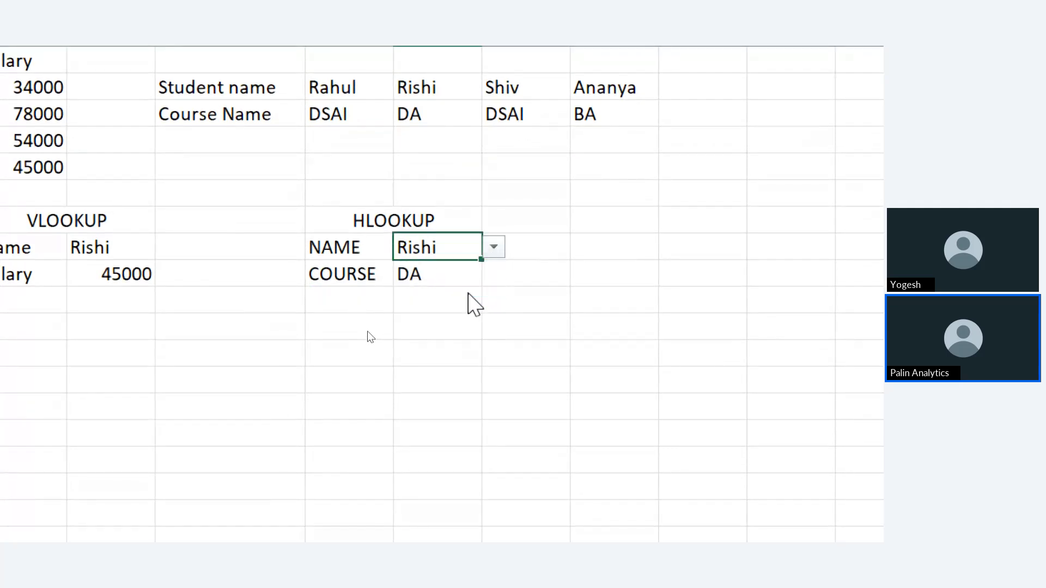
{"action": "left_click", "coordinate": [493, 247]}
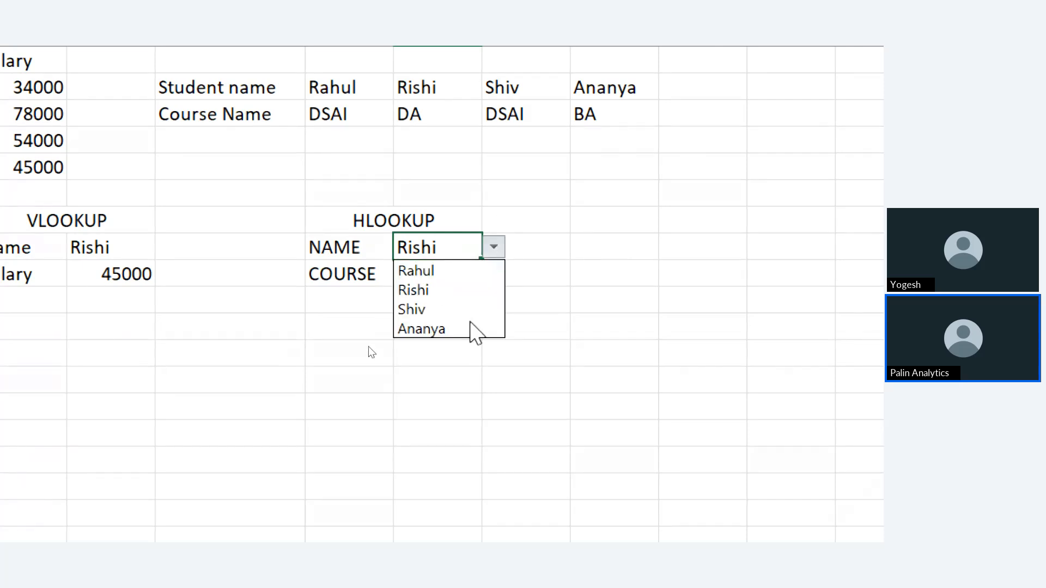
{"action": "left_click", "coordinate": [456, 329]}
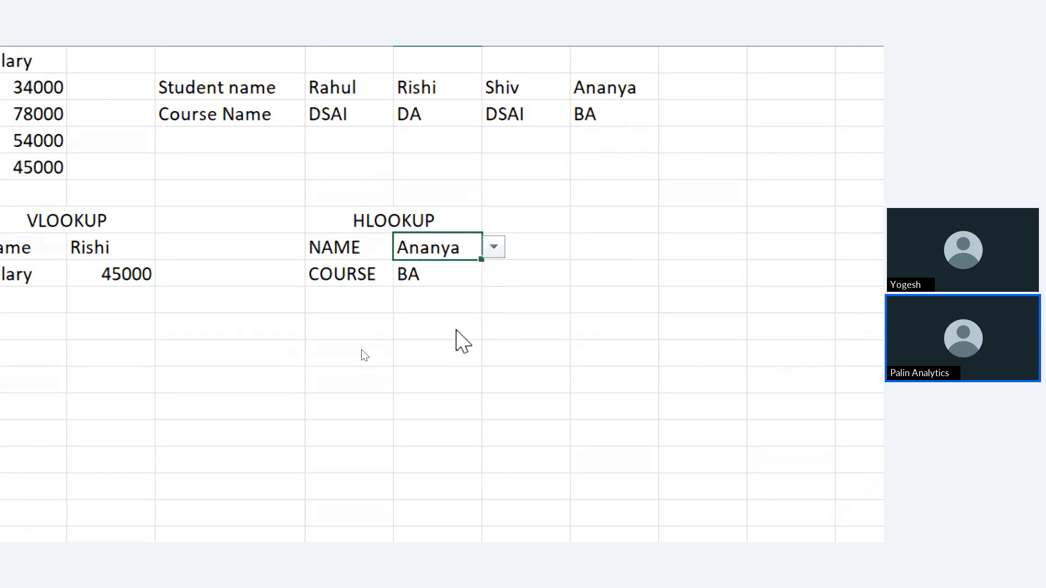
{"action": "left_click", "coordinate": [456, 326]}
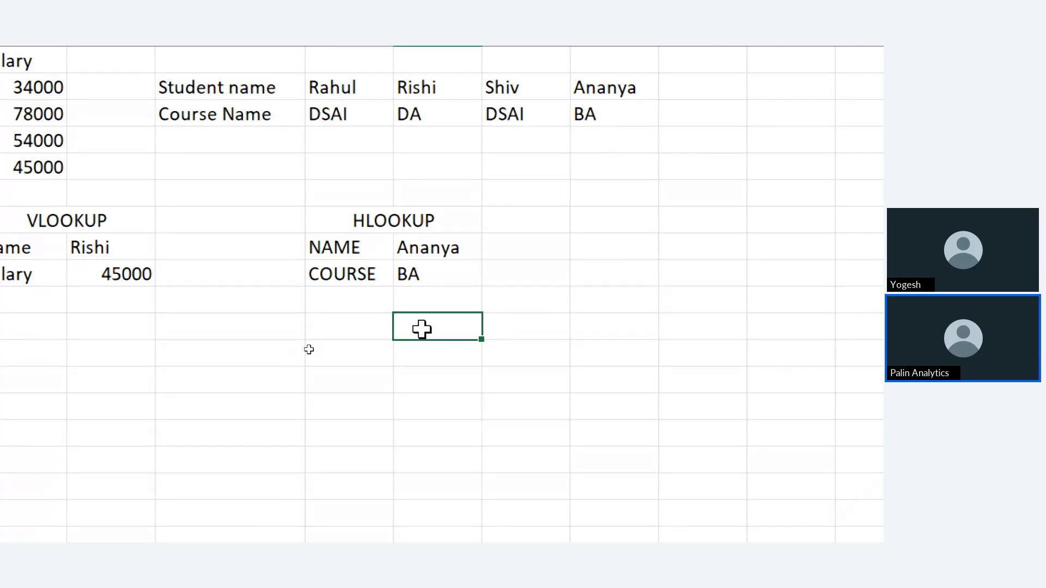
Step: Add a duplicate entry of the first student's name in J2 with the course DAAI in J3
{"action": "scroll", "coordinate": [423, 327], "scroll_direction": "left", "scroll_amount": 5}
{"action": "scroll", "coordinate": [510, 67], "scroll_direction": "up", "scroll_amount": 1}
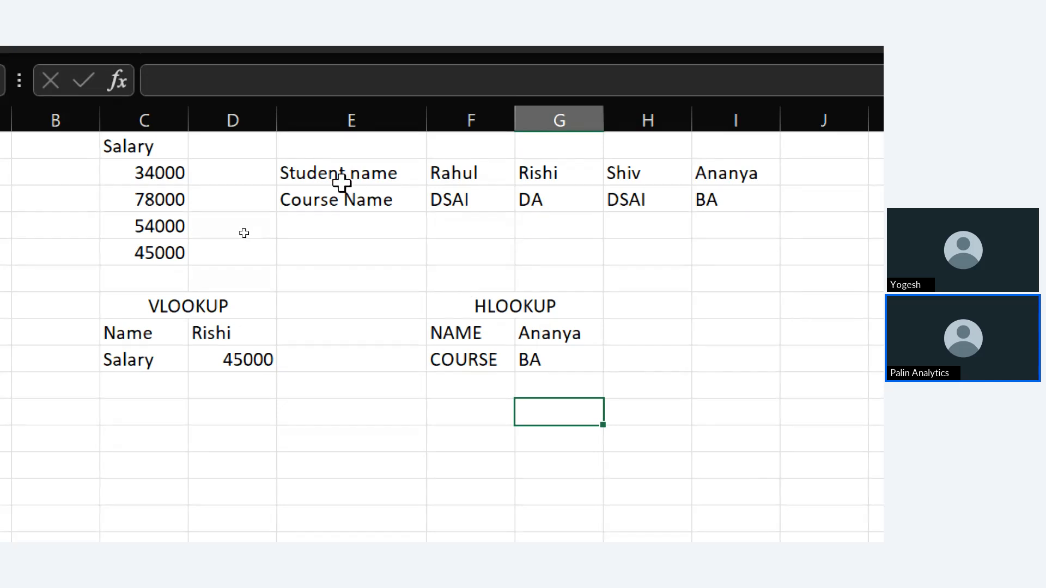
{"action": "left_click", "coordinate": [810, 175]}
{"action": "type", "text": "Rahul"}
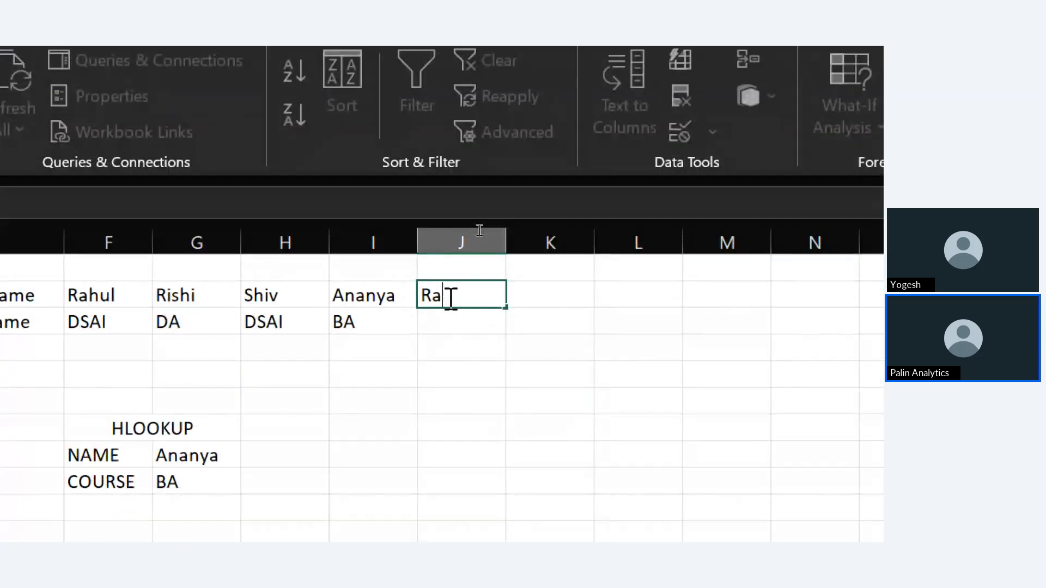
{"action": "left_click", "coordinate": [422, 324]}
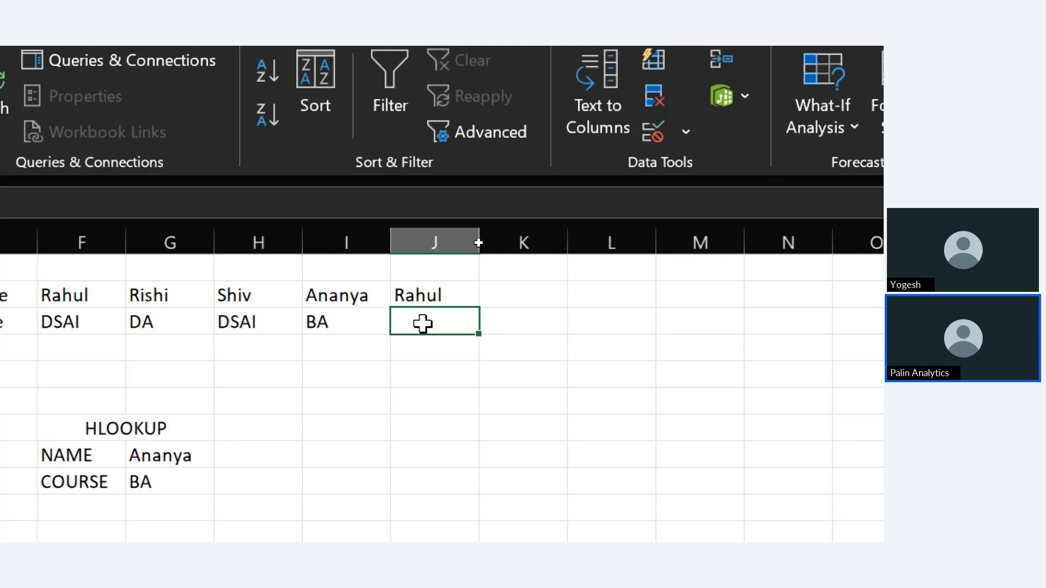
{"action": "type", "text": "DA"}
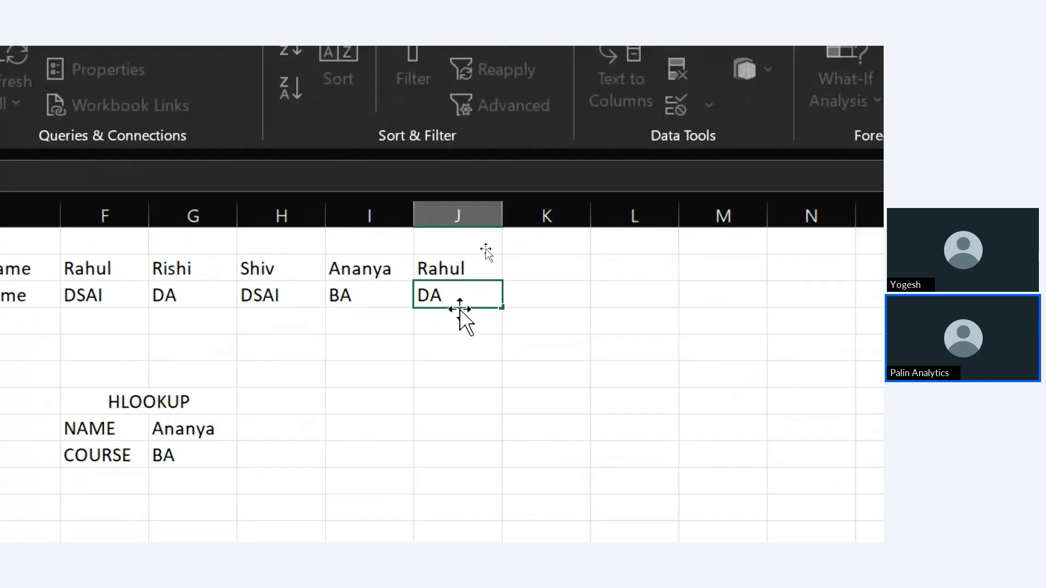
{"action": "type", "text": "AI"}
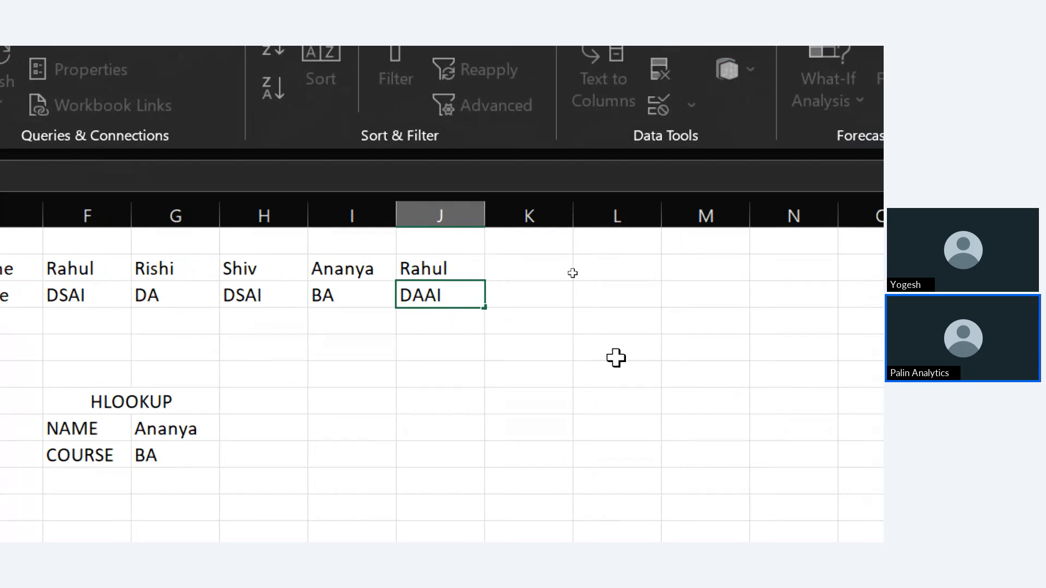
{"action": "left_click", "coordinate": [633, 359]}
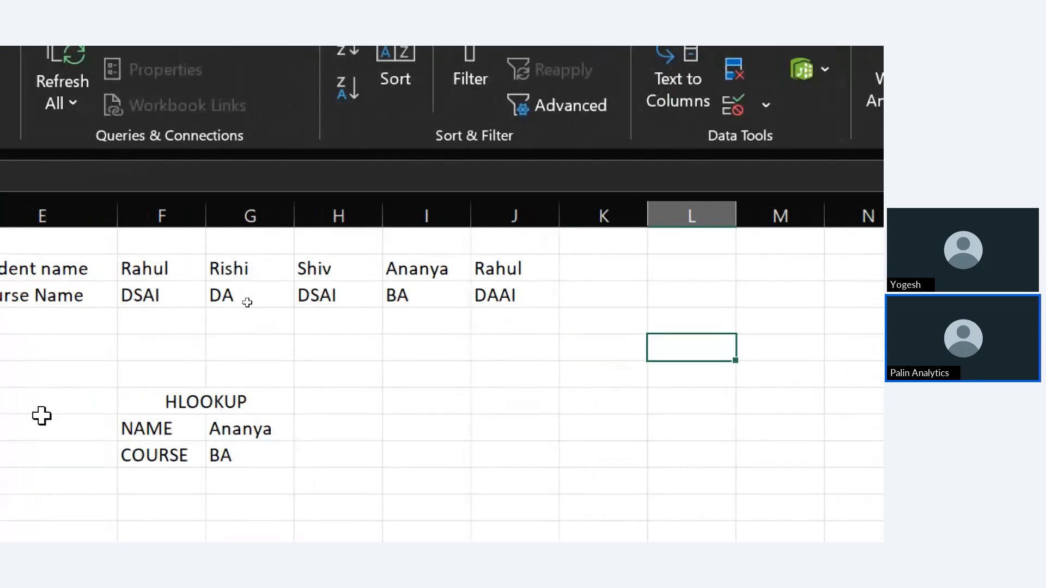
Step: Extend the table array of the HLOOKUP formula in G9 to F2:J3
{"action": "left_click", "coordinate": [151, 456]}
{"action": "double_click", "coordinate": [234, 456]}
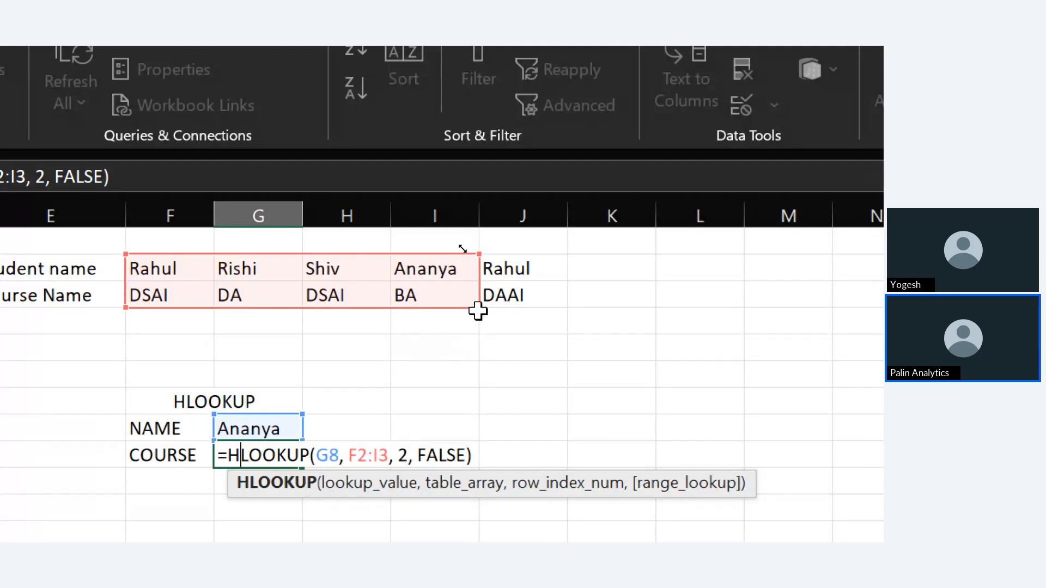
{"action": "left_click_drag", "start_coordinate": [480, 303], "coordinate": [558, 299]}
{"action": "key", "text": "Return"}
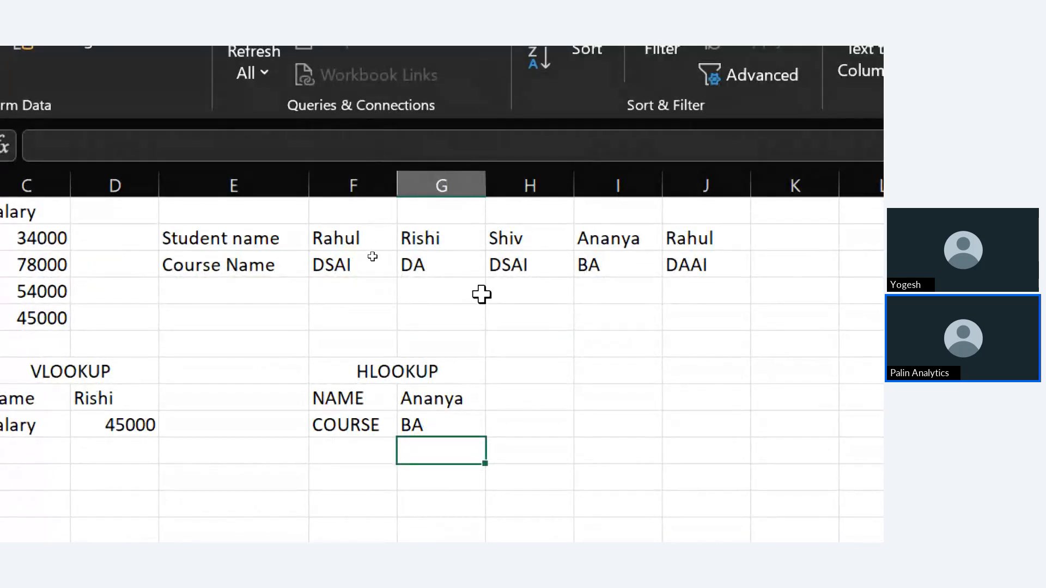
Step: Update the list validation source of the G8 name dropdown to =$F$2:$J$2
{"action": "left_click", "coordinate": [452, 399]}
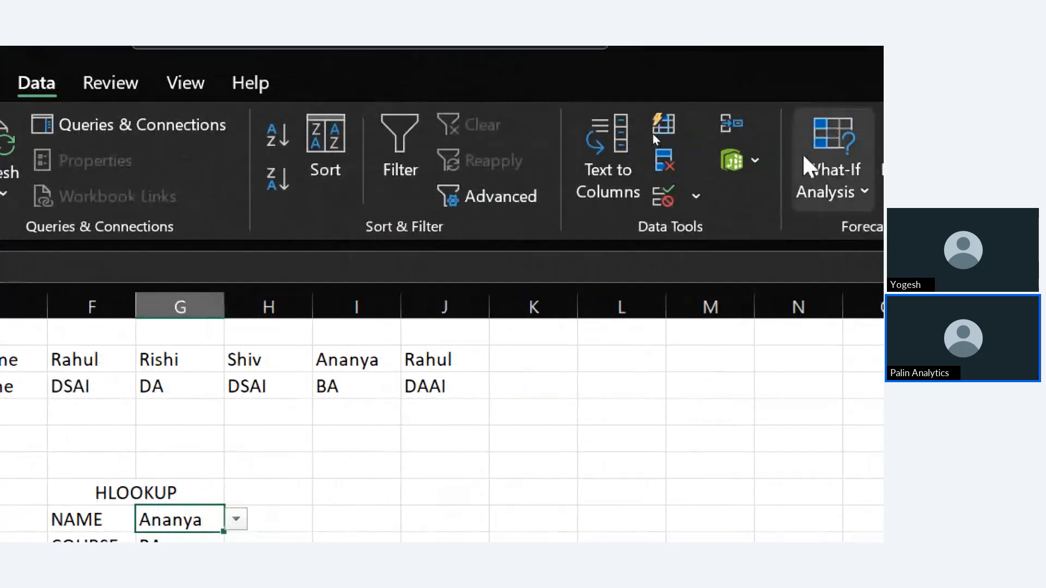
{"action": "left_click", "coordinate": [656, 197]}
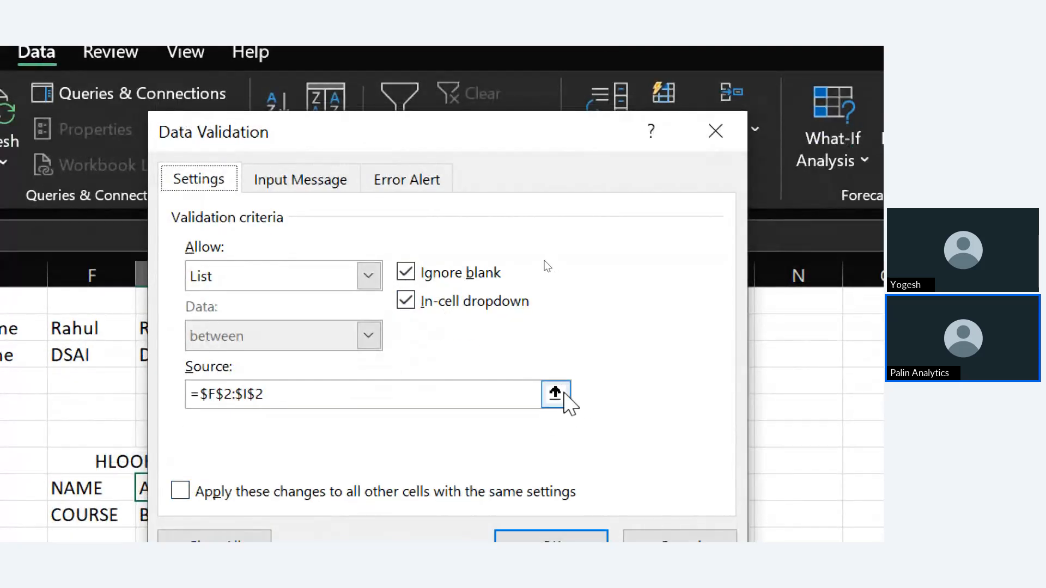
{"action": "left_click", "coordinate": [556, 395]}
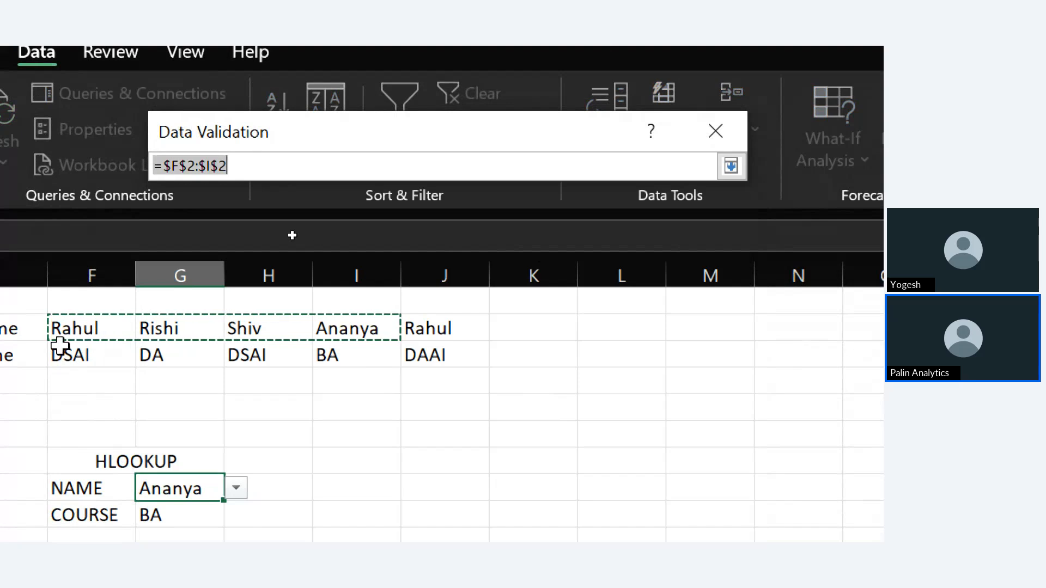
{"action": "left_click_drag", "start_coordinate": [63, 327], "coordinate": [456, 330]}
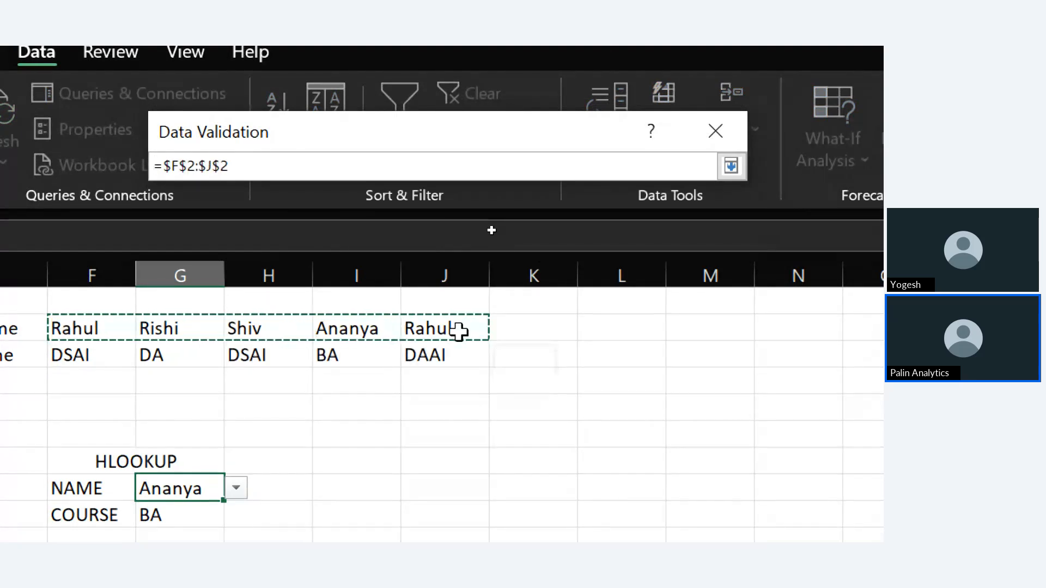
{"action": "key", "text": "Return"}
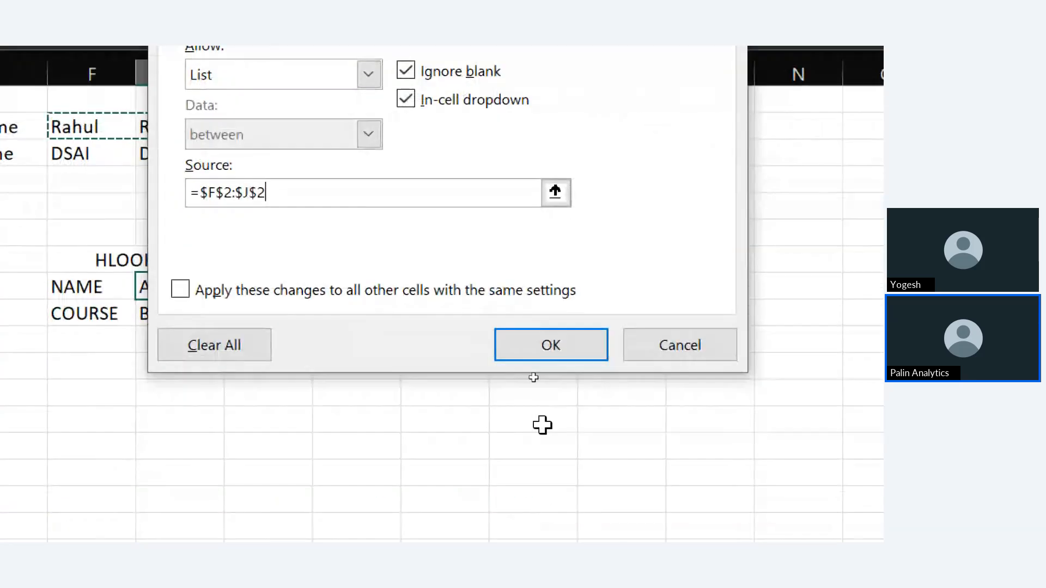
{"action": "left_click", "coordinate": [566, 538]}
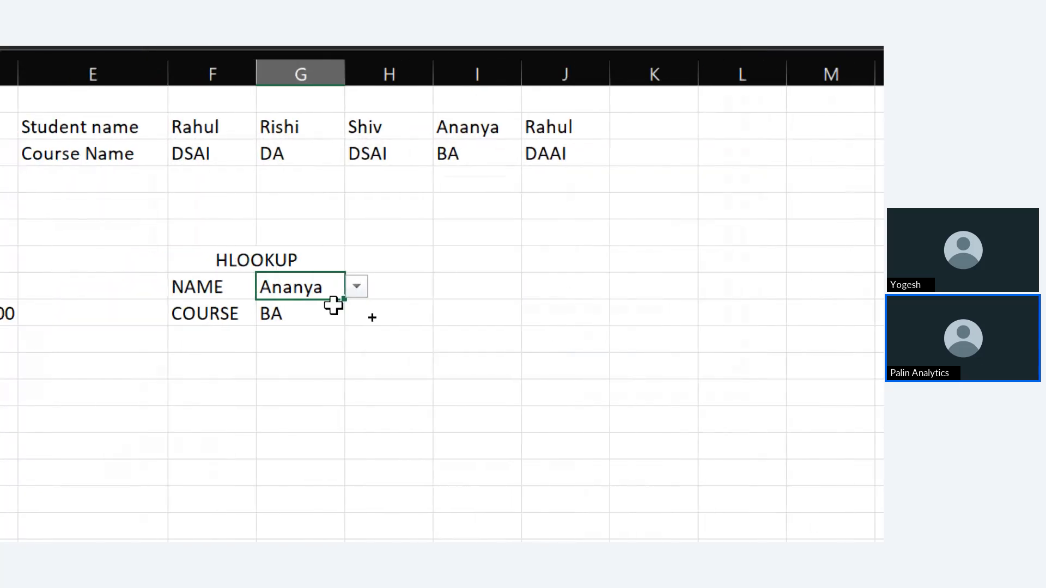
Step: Test the HLOOKUP by choosing the first and the last entry of the duplicated student in the G8 dropdown
{"action": "left_click", "coordinate": [236, 286]}
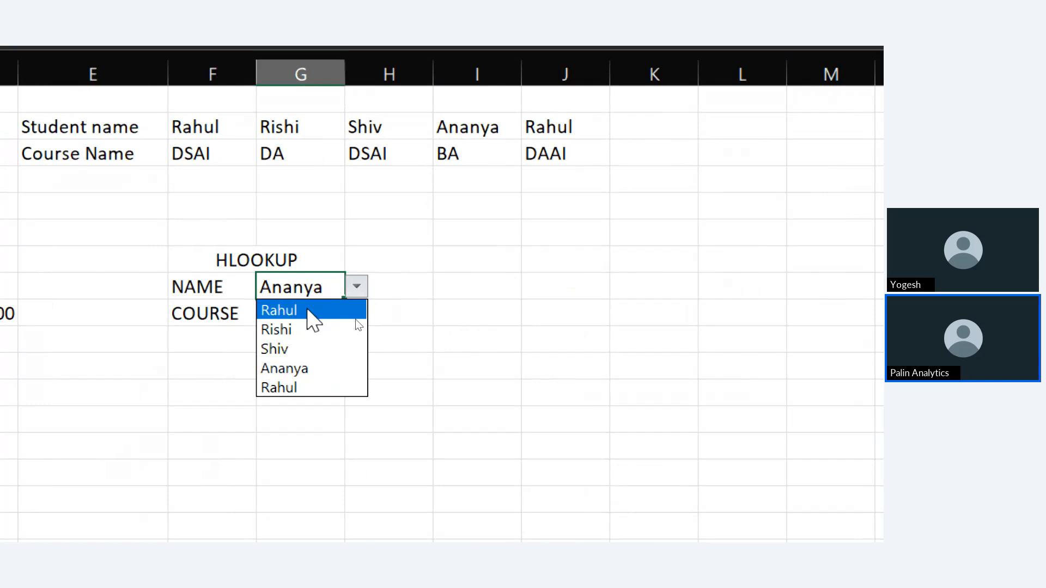
{"action": "left_click", "coordinate": [313, 311]}
{"action": "left_click", "coordinate": [357, 287]}
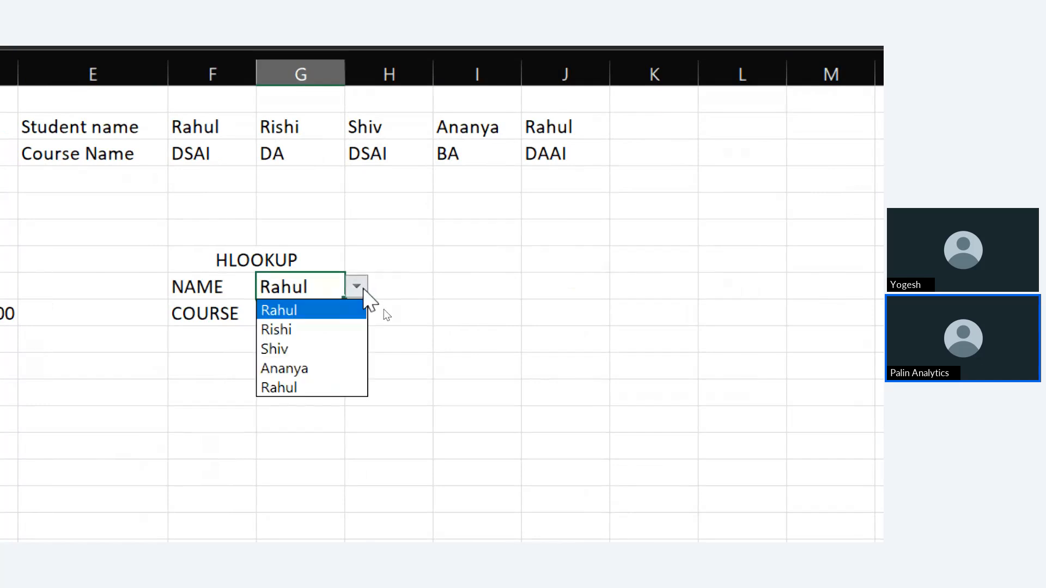
{"action": "left_click", "coordinate": [315, 388]}
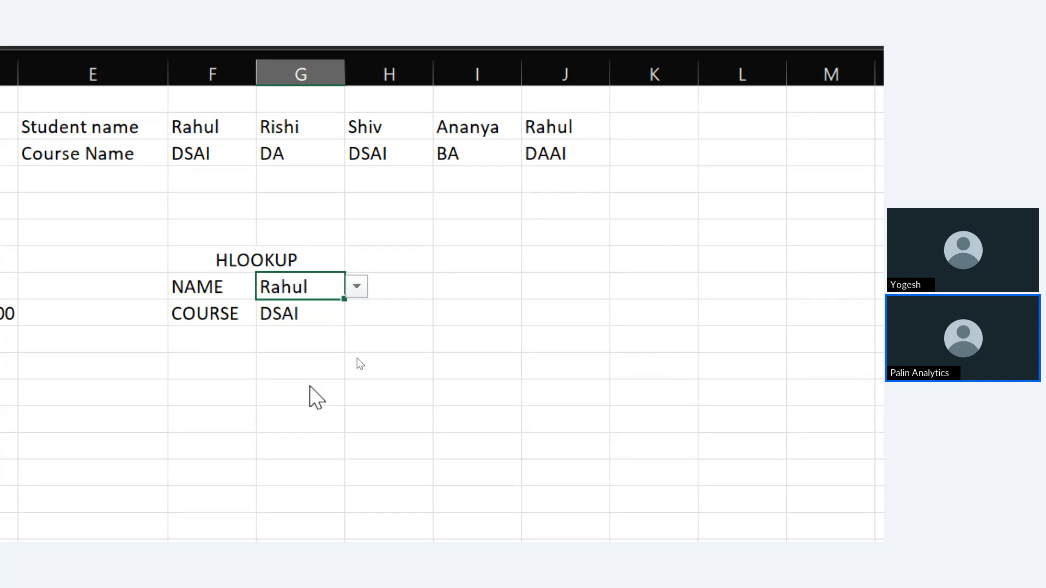
{"action": "left_click", "coordinate": [383, 331]}
{"action": "type", "text": "="}
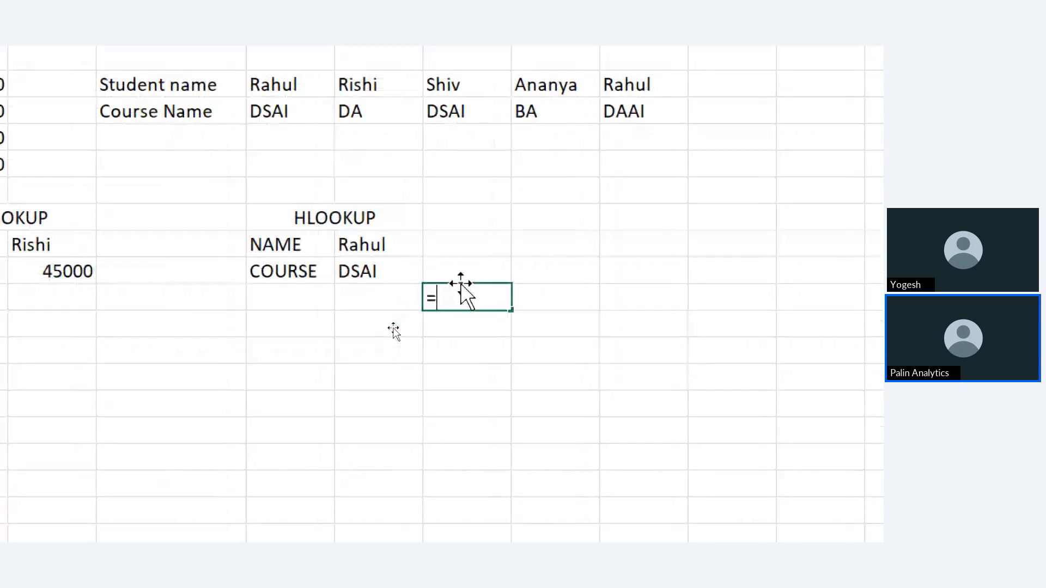
{"action": "key", "text": "BackSpace"}
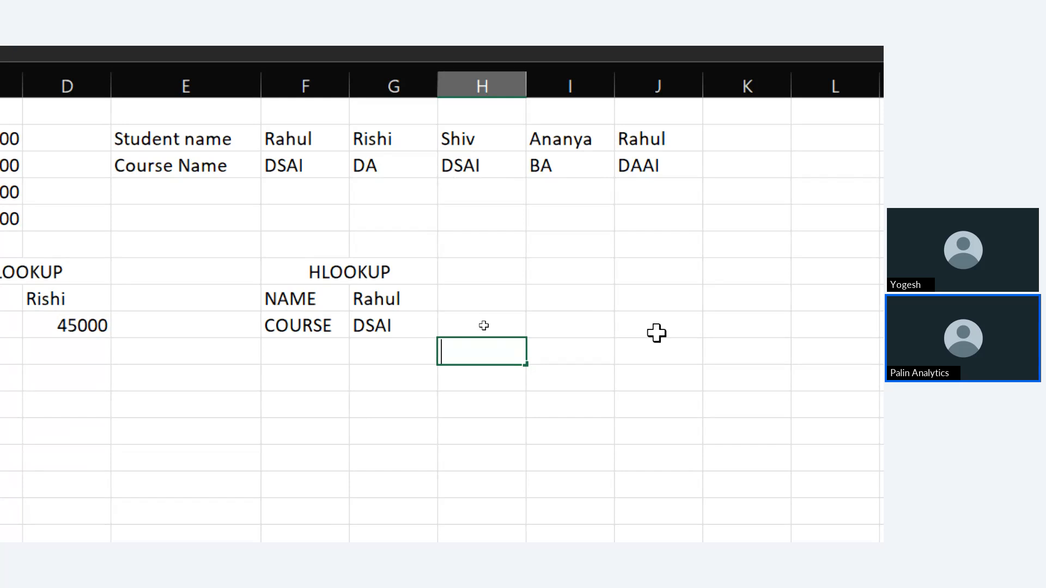
Step: Merge and center I7:J7 beside the HLOOKUP block and enter the heading XLOOKUP
{"action": "scroll", "coordinate": [656, 334], "scroll_direction": "left", "scroll_amount": 3}
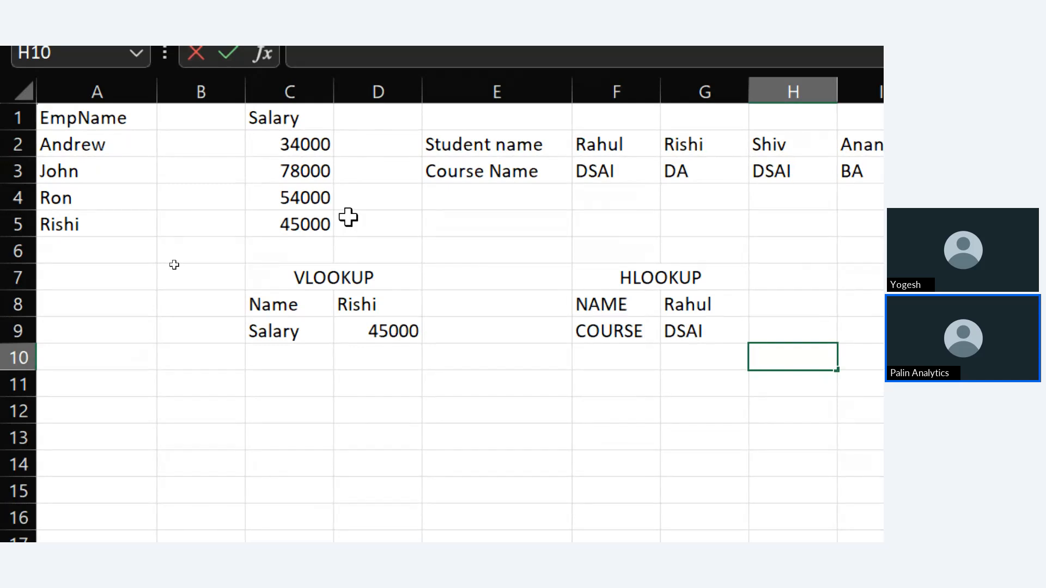
{"action": "scroll", "coordinate": [757, 190], "scroll_direction": "right", "scroll_amount": 3}
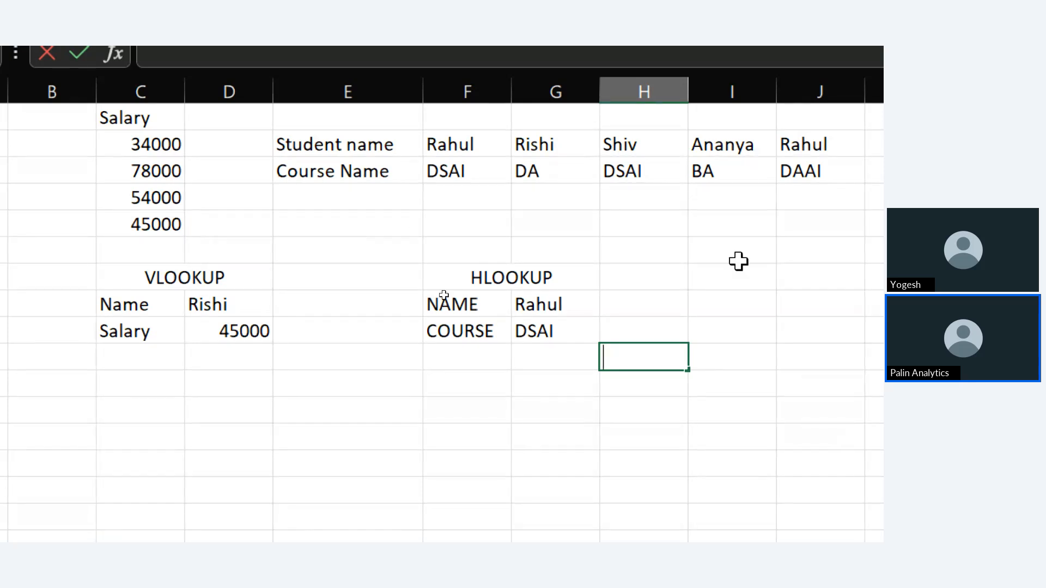
{"action": "left_click", "coordinate": [730, 278]}
{"action": "scroll", "coordinate": [439, 294], "scroll_direction": "right", "scroll_amount": 1}
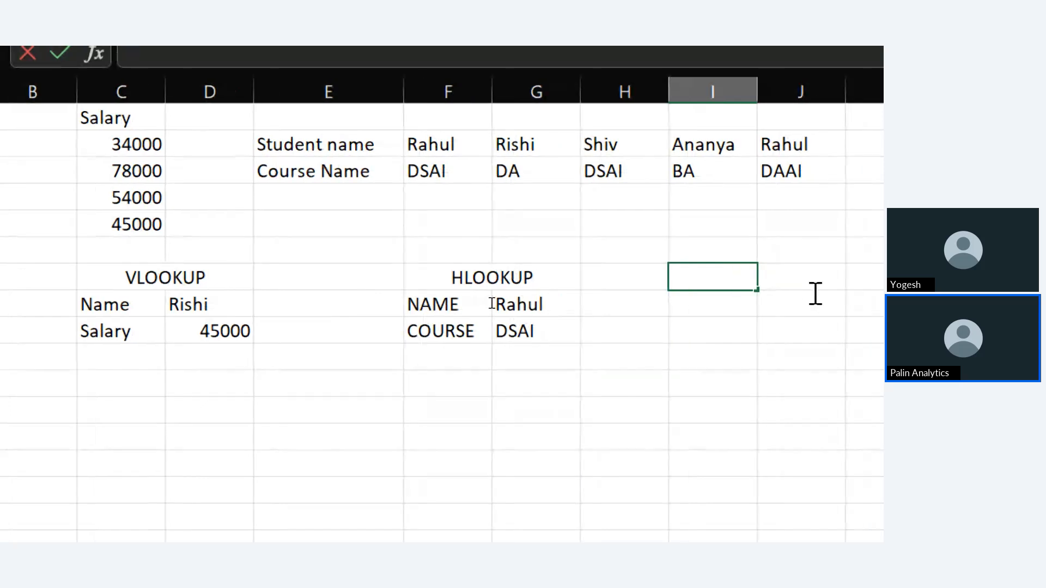
{"action": "left_click_drag", "start_coordinate": [799, 284], "coordinate": [721, 280]}
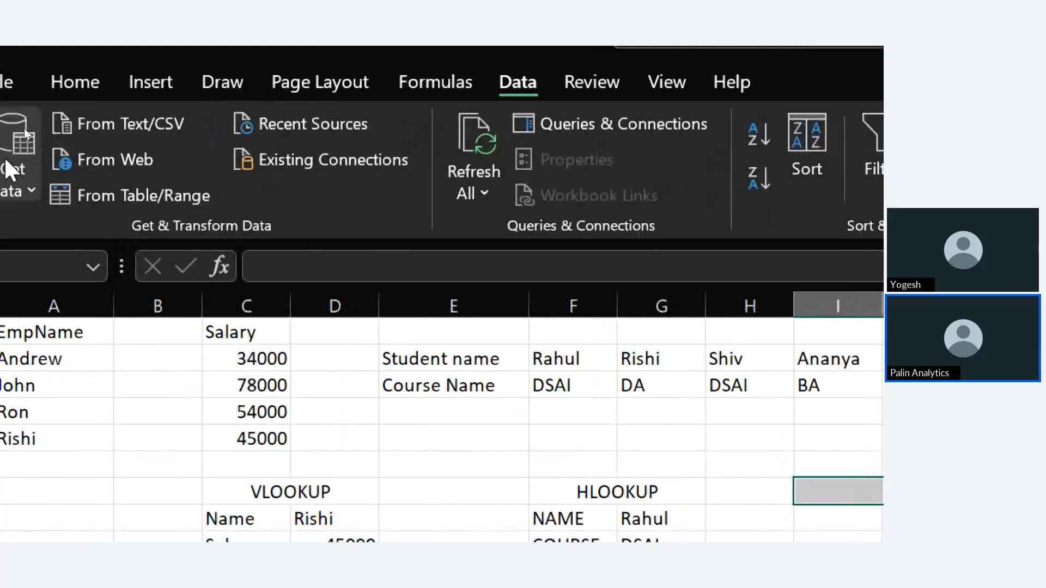
{"action": "left_click", "coordinate": [70, 79]}
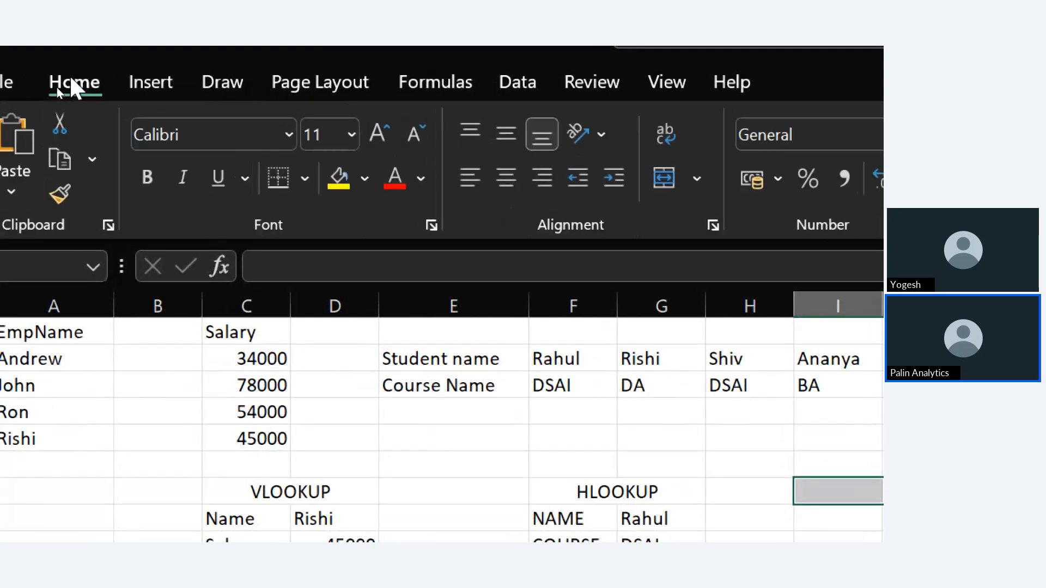
{"action": "left_click", "coordinate": [668, 182]}
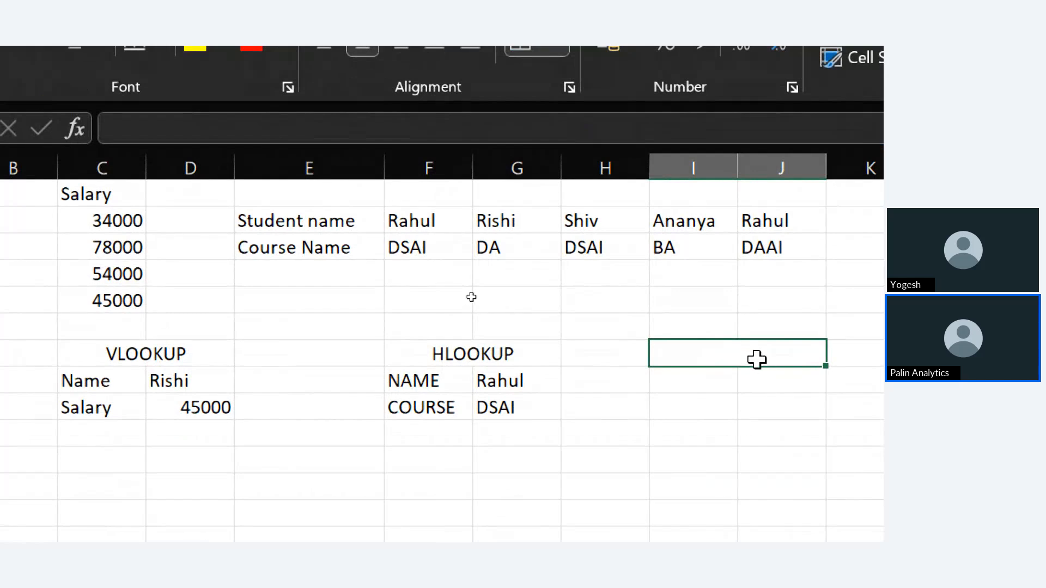
{"action": "type", "text": "X"}
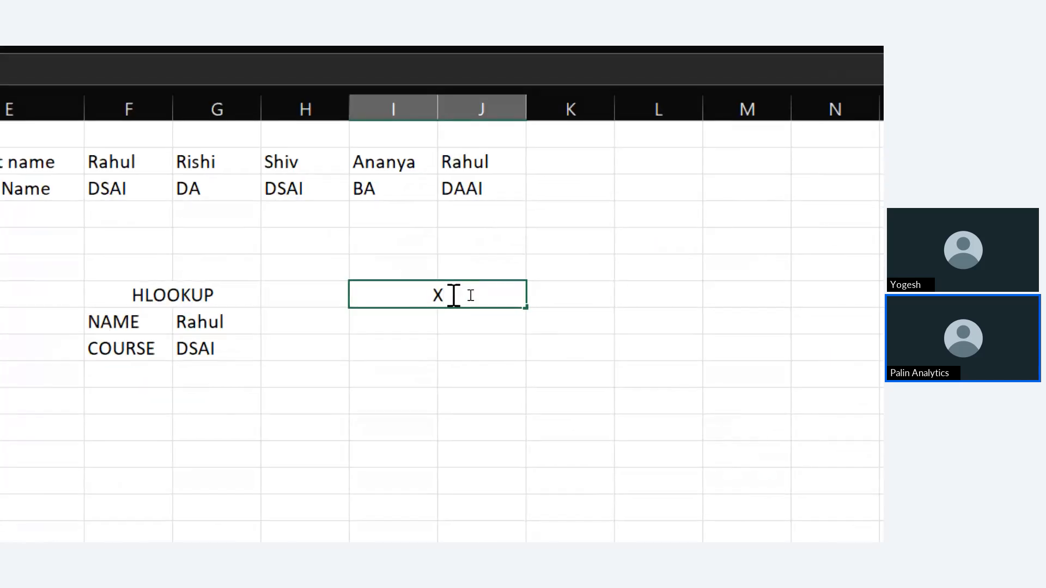
{"action": "type", "text": "LOOKUP"}
{"action": "key", "text": "ctrl+Return"}
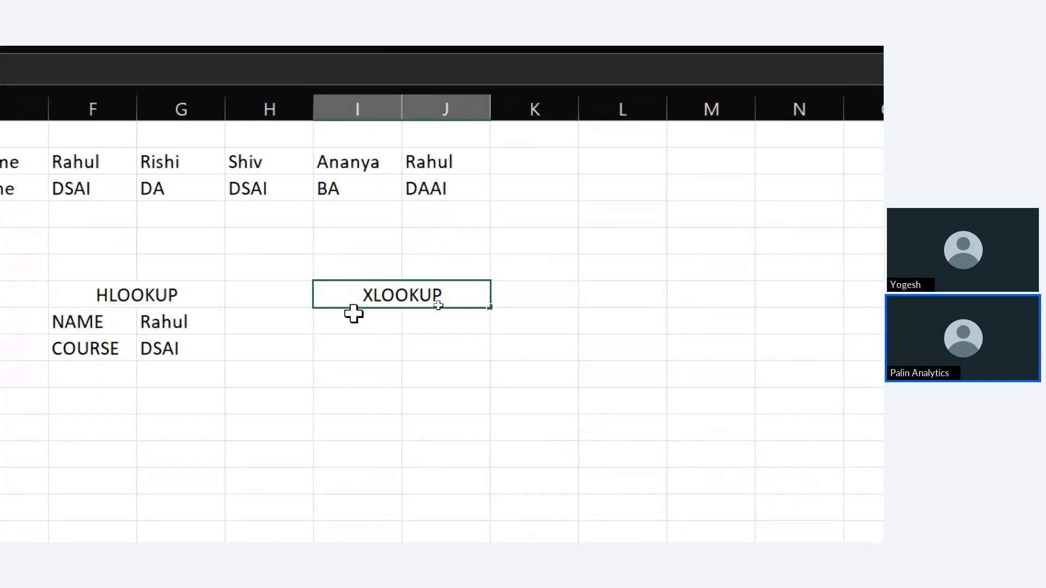
Step: Enter the labels Name and Course in I8:I9 and Name and Salary in I11:I12 under the XLOOKUP heading
{"action": "left_click", "coordinate": [347, 324]}
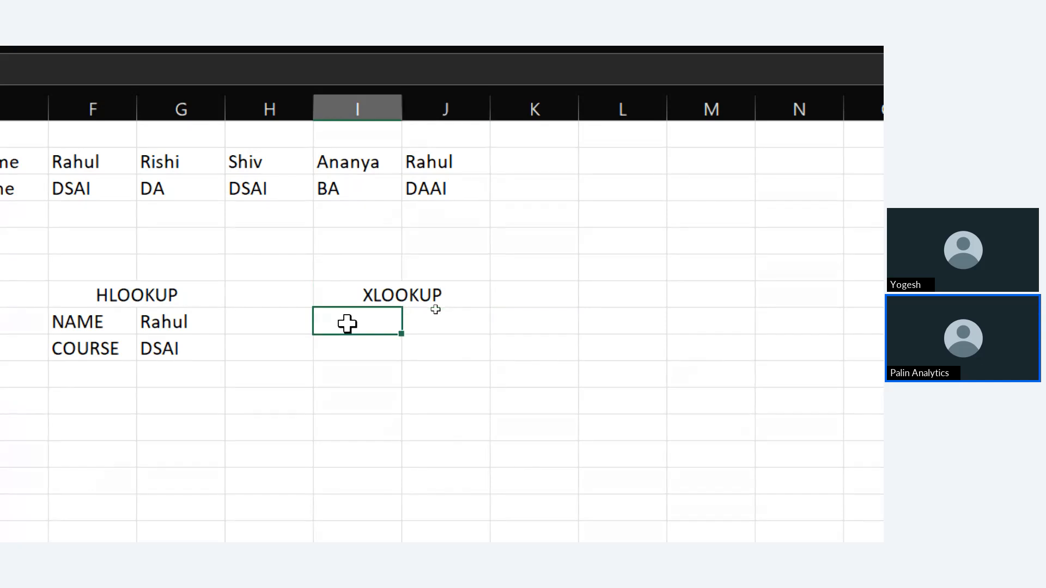
{"action": "type", "text": "Name"}
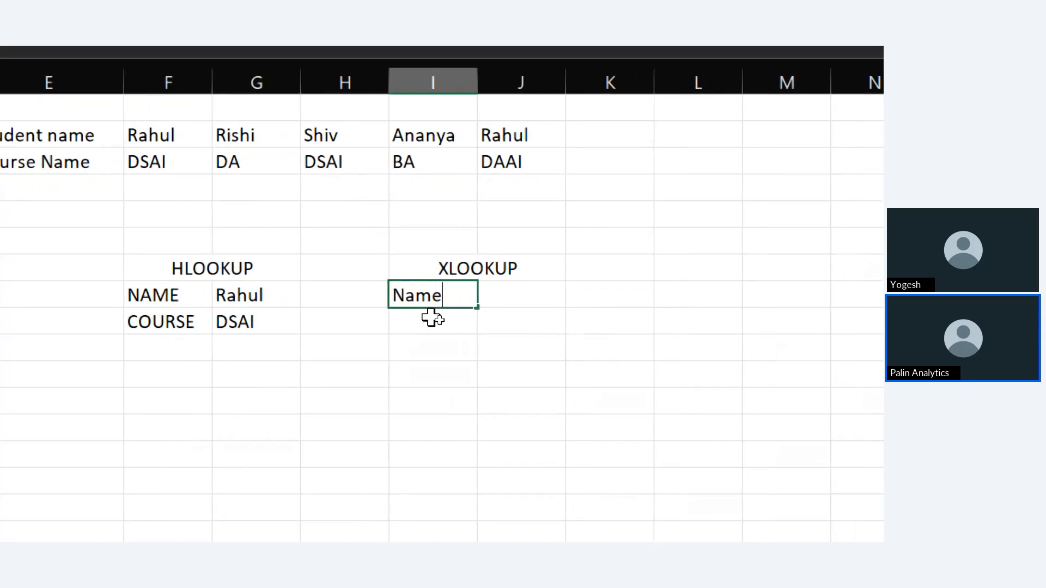
{"action": "key", "text": "Return"}
{"action": "type", "text": "Course"}
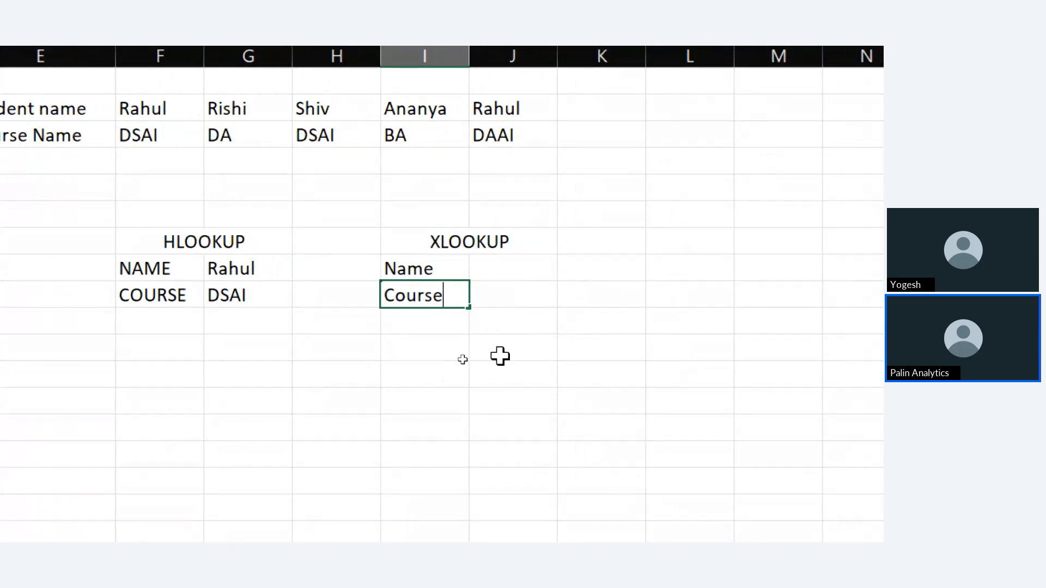
{"action": "left_click", "coordinate": [410, 348]}
{"action": "type", "text": "Name"}
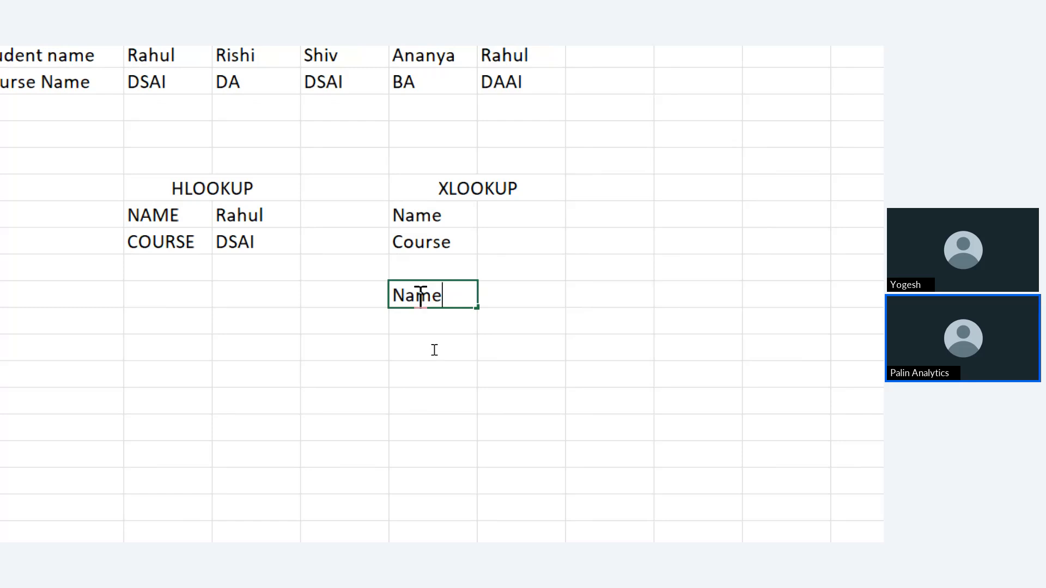
{"action": "left_click", "coordinate": [419, 330]}
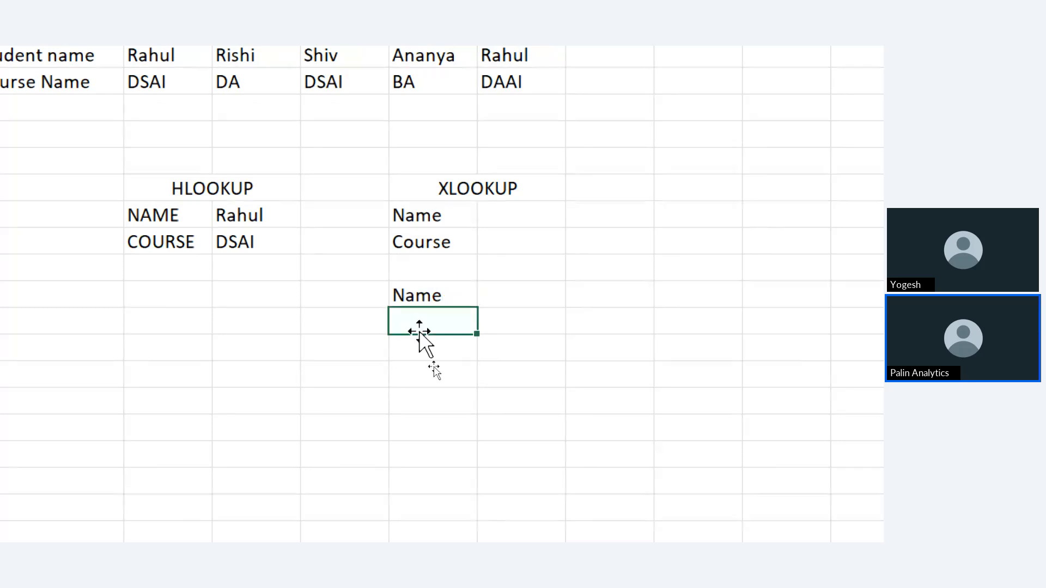
{"action": "type", "text": "Salary"}
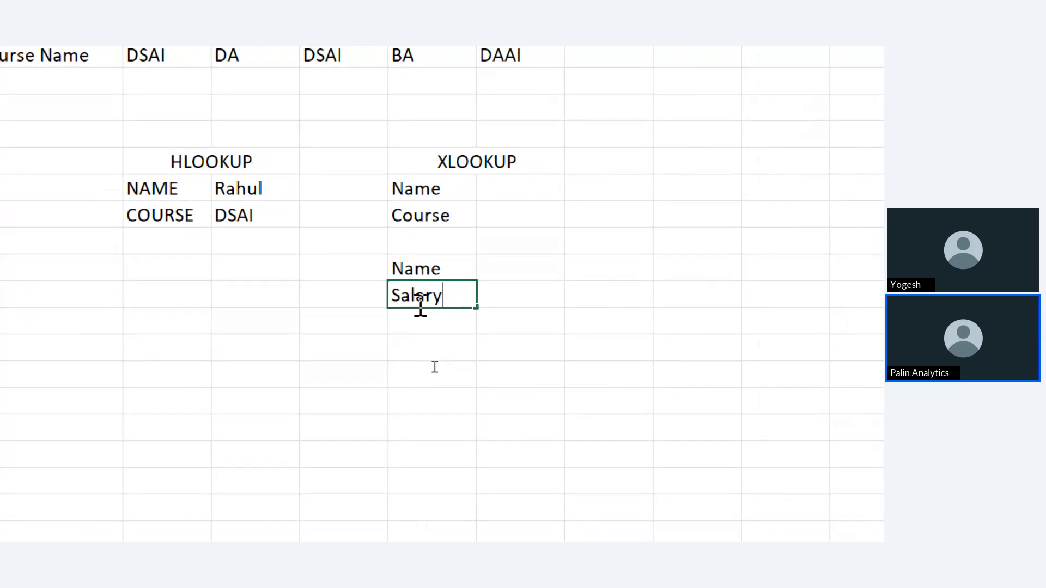
Step: Copy the HLOOKUP name dropdown from G8 into J8, next to the first Name label of the XLOOKUP block
{"action": "left_click", "coordinate": [509, 190]}
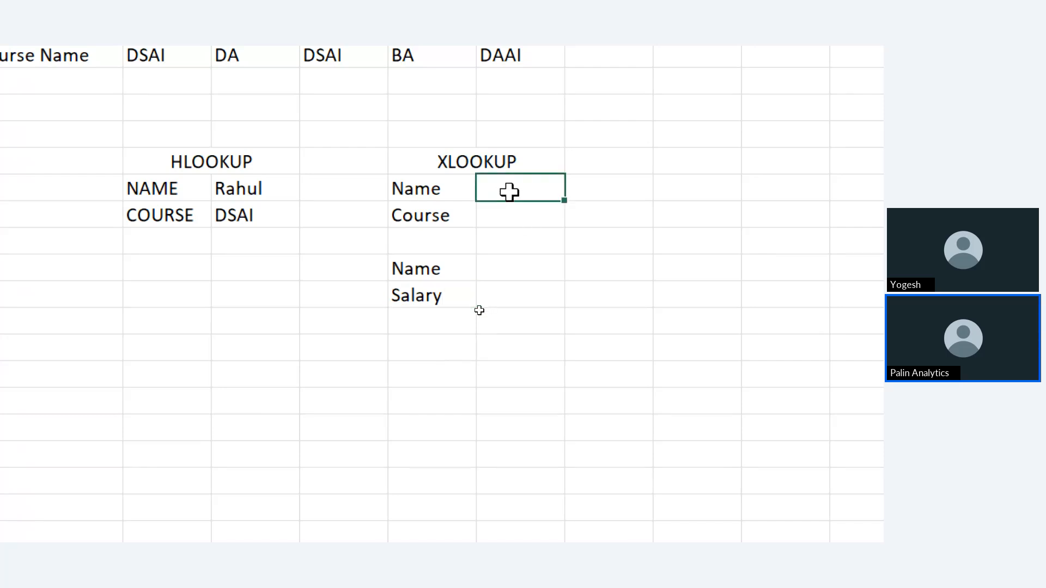
{"action": "scroll", "coordinate": [218, 229], "scroll_direction": "left", "scroll_amount": 3}
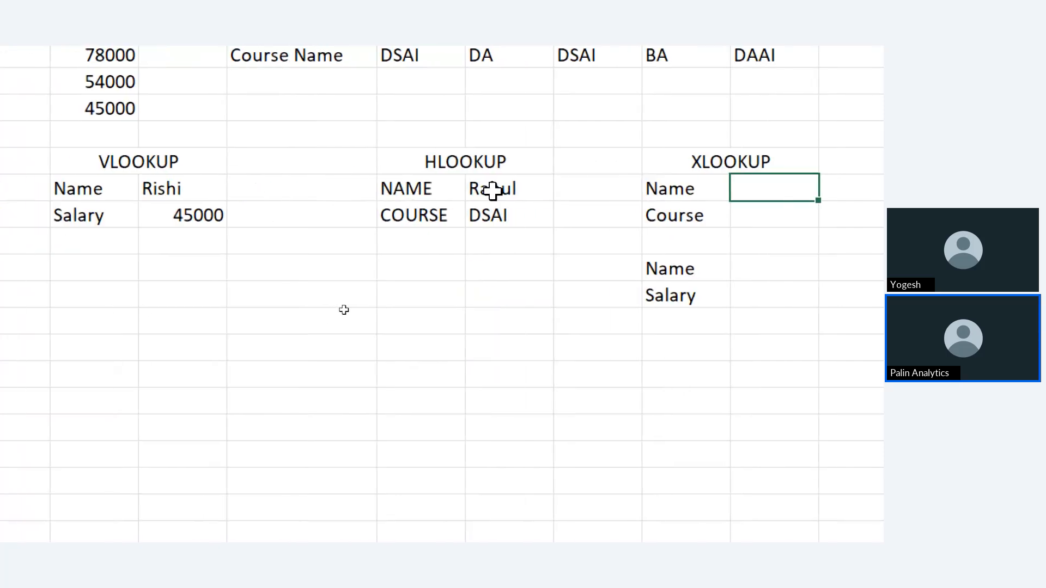
{"action": "left_click", "coordinate": [493, 190]}
{"action": "key", "text": "ctrl+c"}
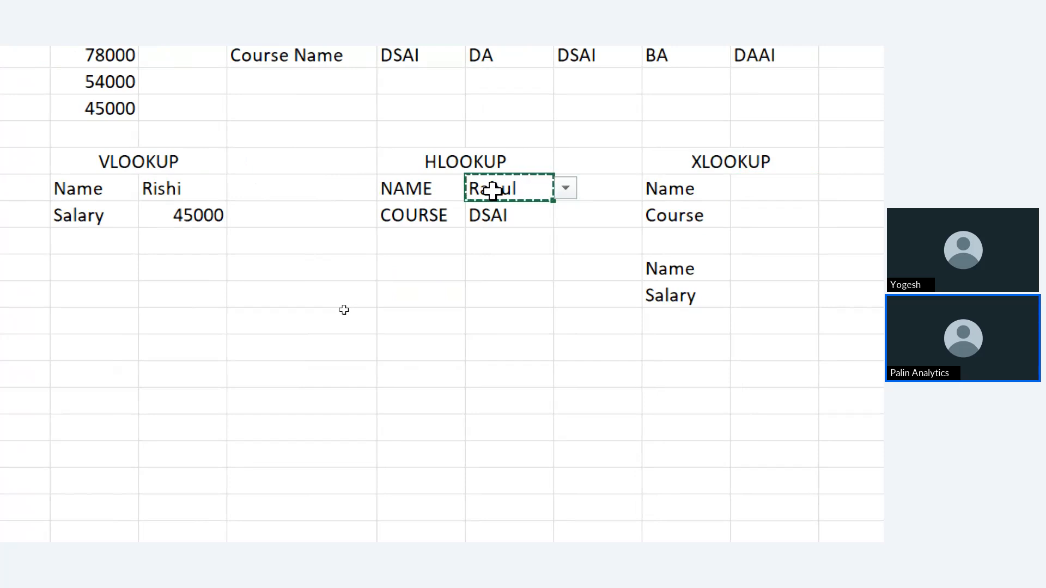
{"action": "left_click", "coordinate": [779, 196]}
{"action": "key", "text": "ctrl+v"}
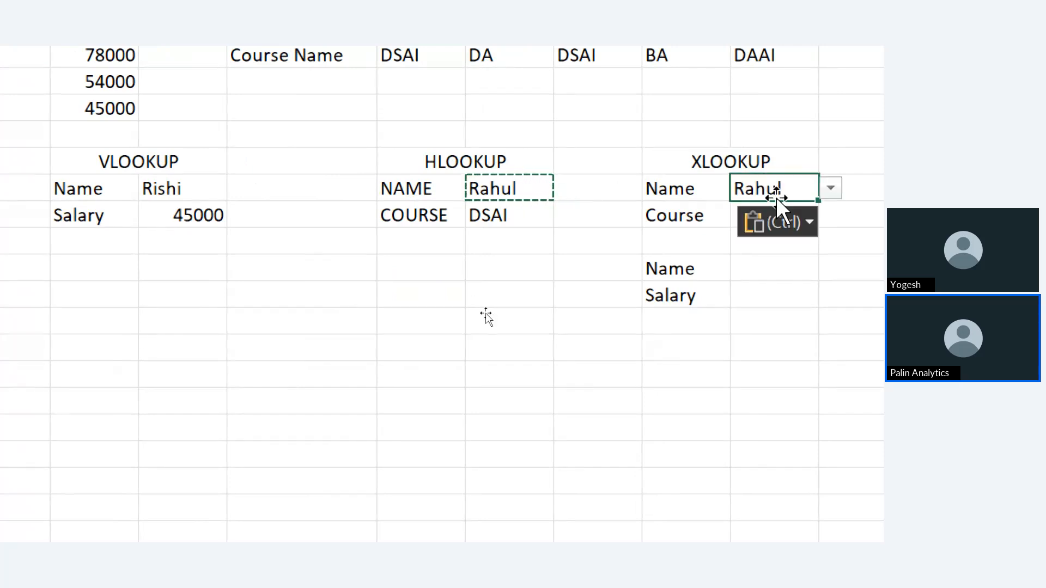
{"action": "scroll", "coordinate": [819, 247], "scroll_direction": "right", "scroll_amount": 2}
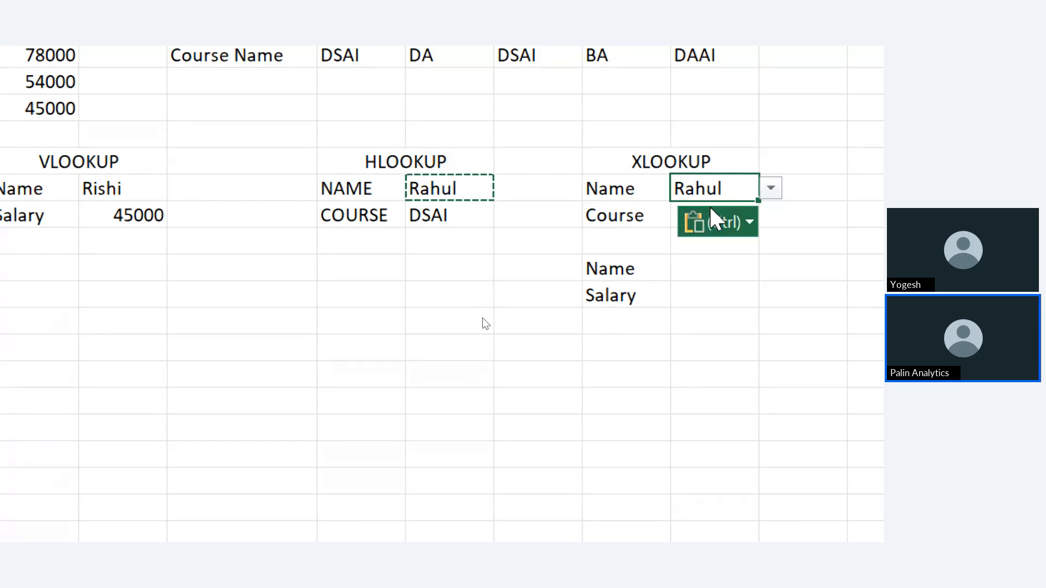
Step: Copy the VLOOKUP name dropdown from D8 into J11, next to the second Name label of the XLOOKUP block
{"action": "left_click", "coordinate": [700, 275]}
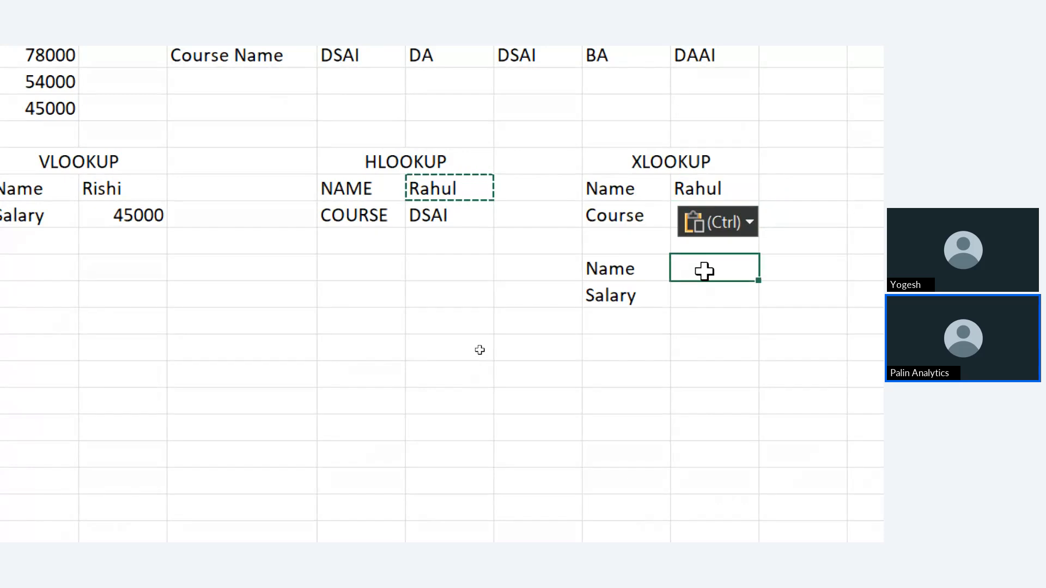
{"action": "left_click", "coordinate": [123, 189]}
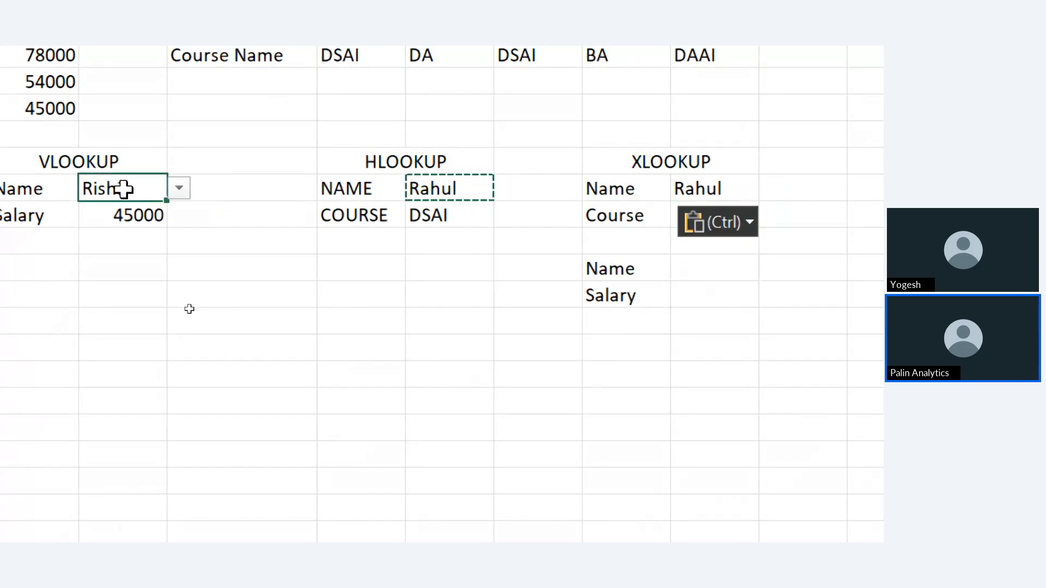
{"action": "key", "text": "ctrl+c"}
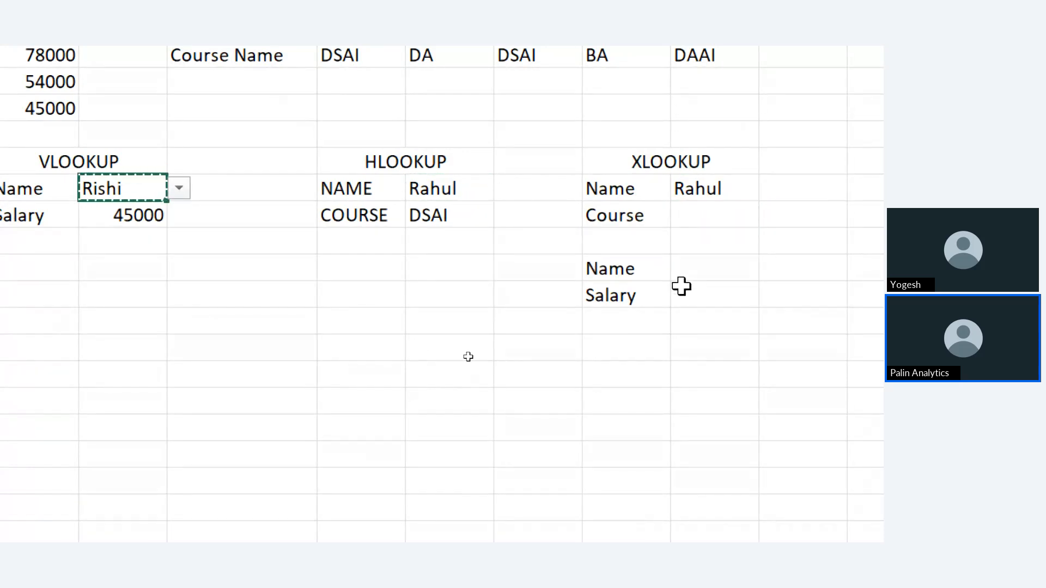
{"action": "left_click", "coordinate": [693, 263]}
{"action": "key", "text": "ctrl+v"}
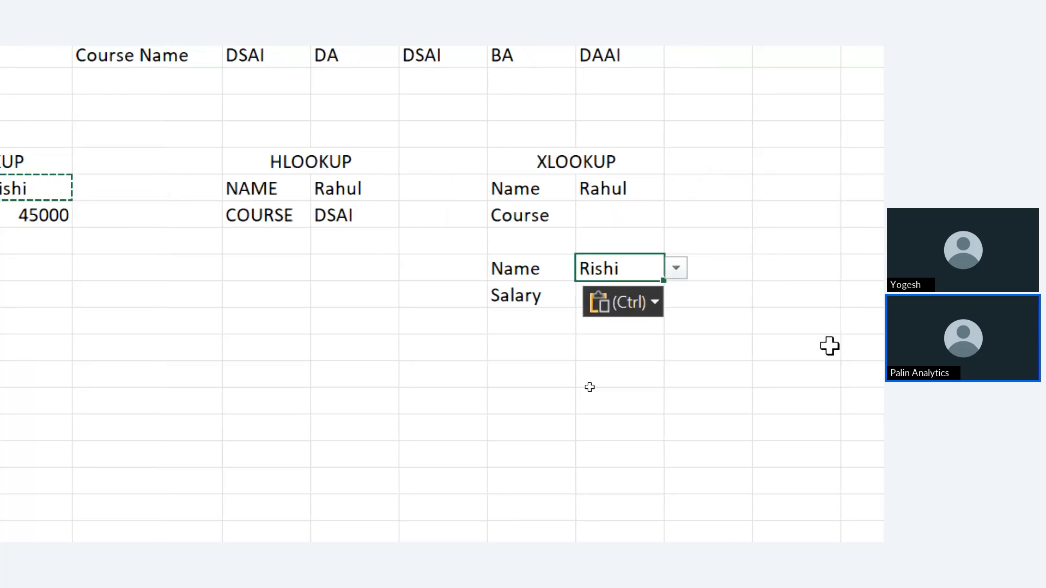
{"action": "left_click", "coordinate": [854, 365]}
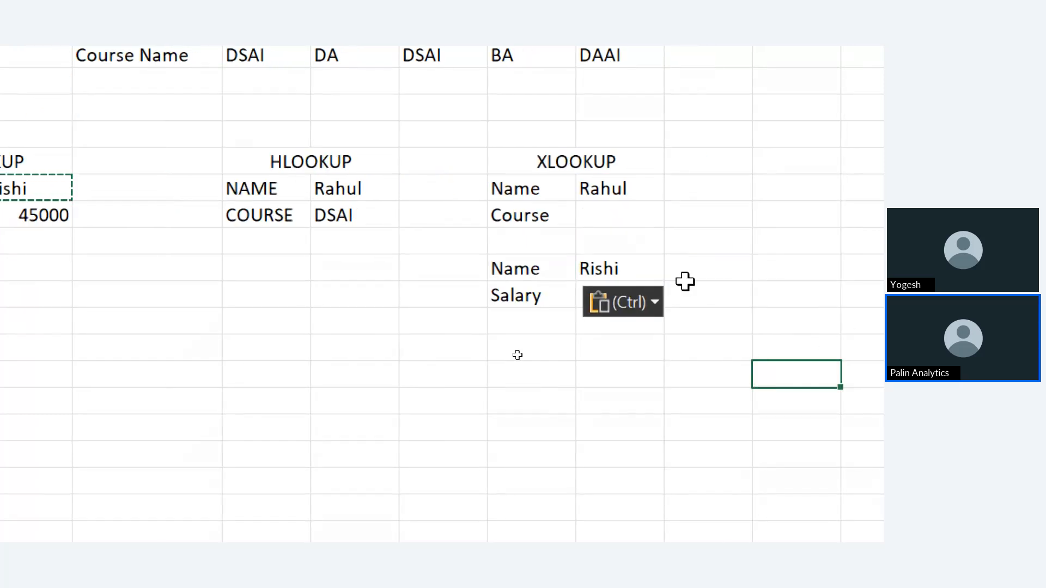
Step: Enter =XLOOKUP(J8, F2:J2, F3:J3) in J9 to return the course of the chosen student
{"action": "left_click", "coordinate": [621, 217]}
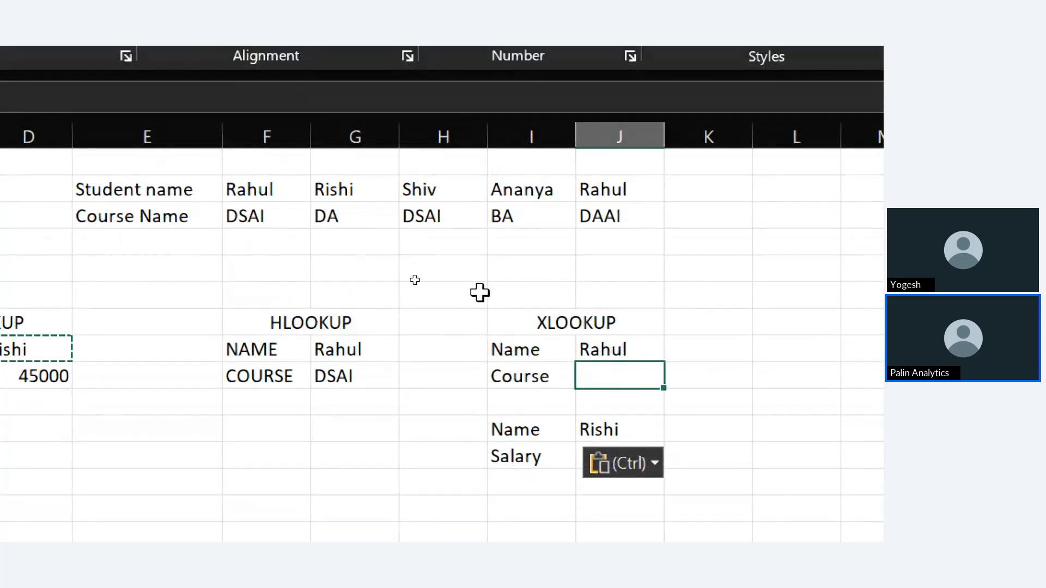
{"action": "type", "text": "=XLOOKUP"}
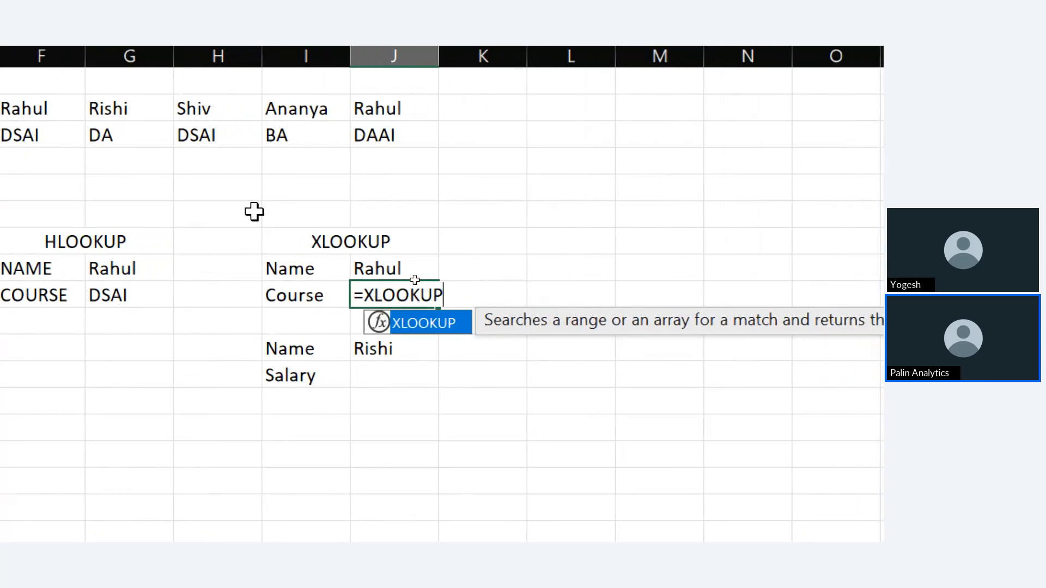
{"action": "type", "text": "("}
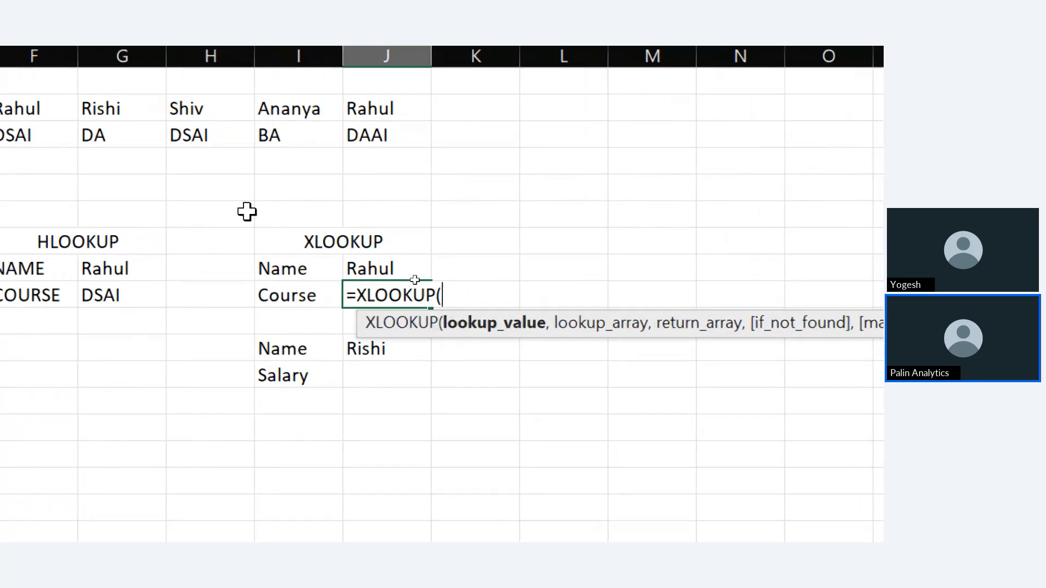
{"action": "left_click", "coordinate": [380, 266]}
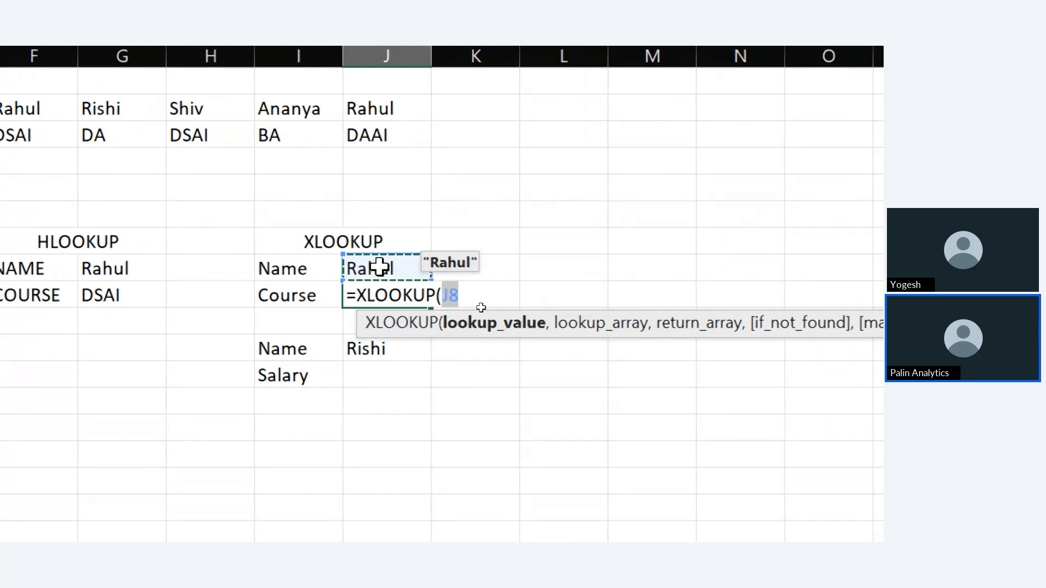
{"action": "type", "text": ","}
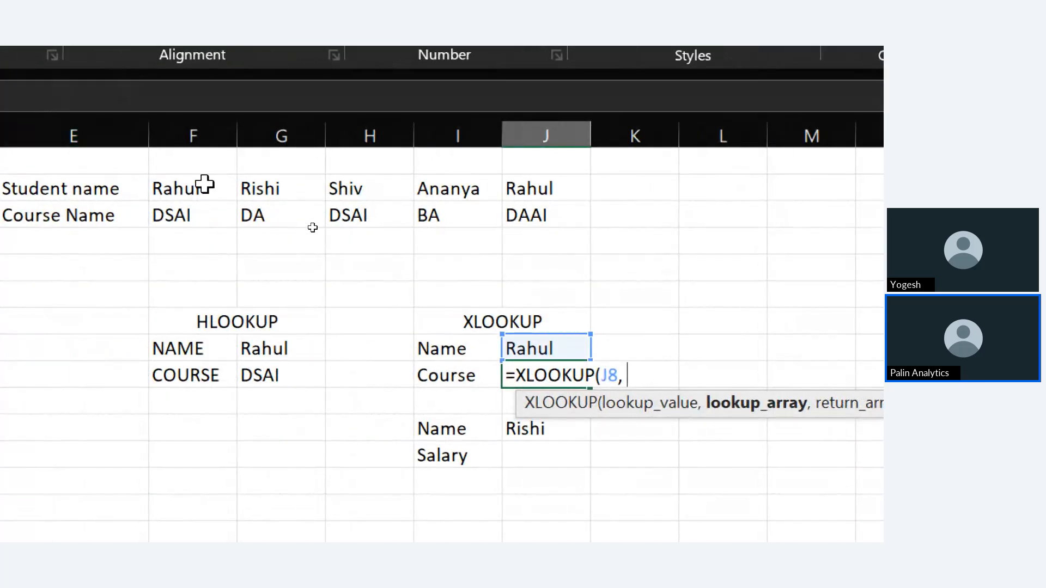
{"action": "left_click_drag", "start_coordinate": [194, 191], "coordinate": [560, 188]}
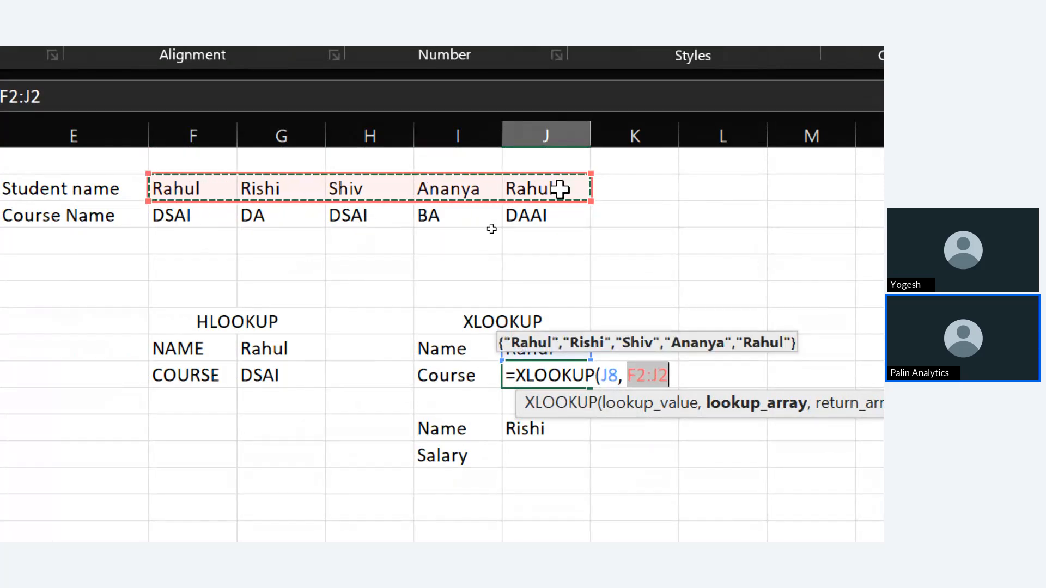
{"action": "type", "text": ","}
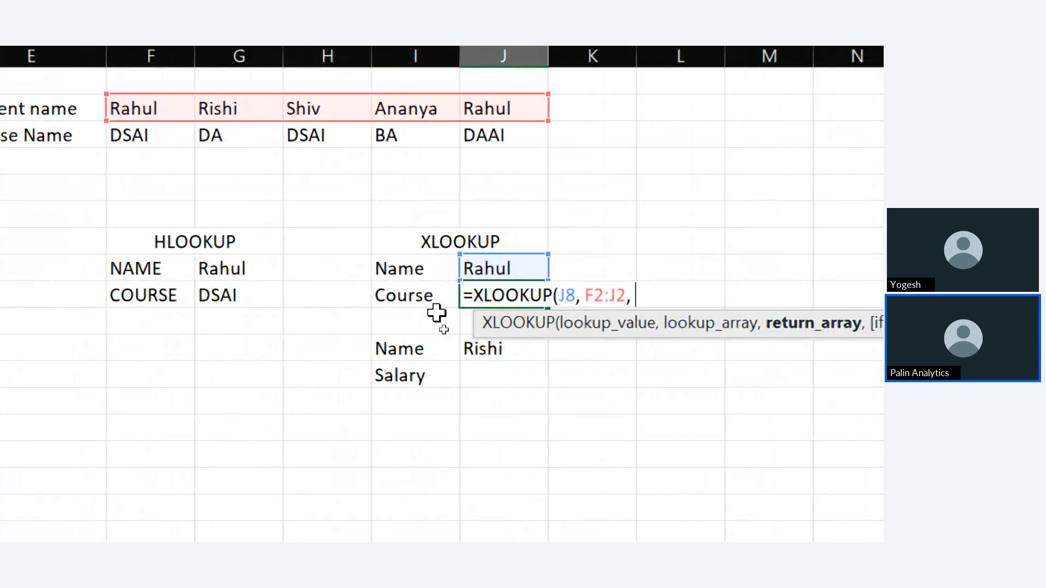
{"action": "left_click_drag", "start_coordinate": [123, 136], "coordinate": [518, 131]}
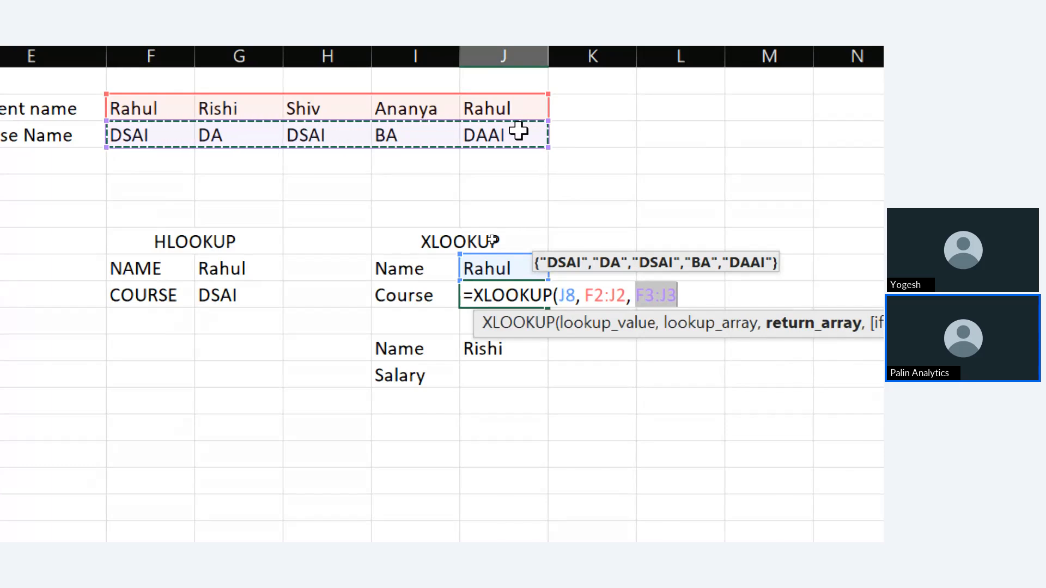
{"action": "key", "text": "Return"}
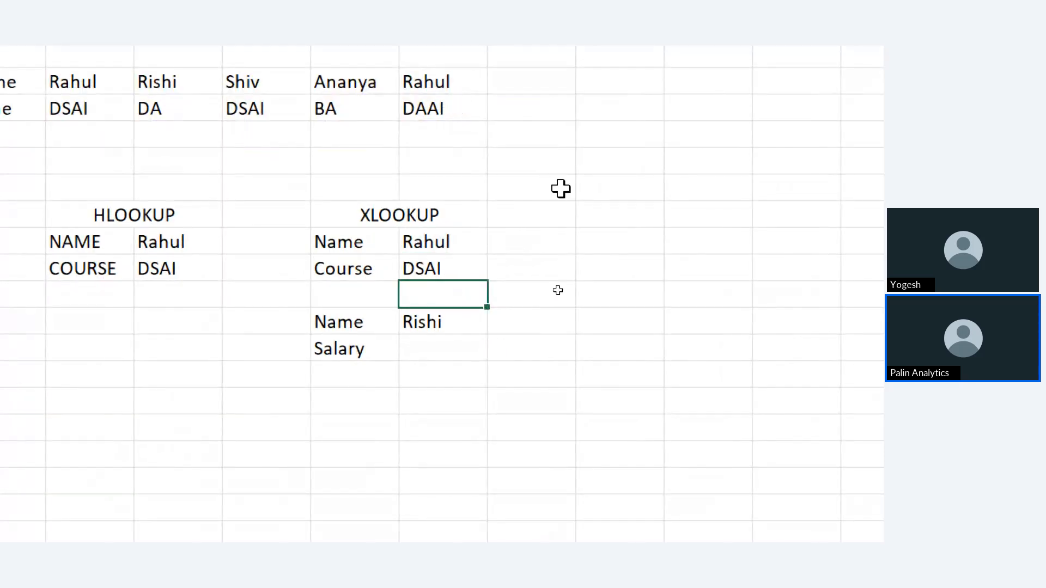
Step: Test the course XLOOKUP by choosing the third student and the last entry of the duplicated student in the J8 dropdown
{"action": "left_click", "coordinate": [450, 243]}
{"action": "left_click_drag", "start_coordinate": [449, 244], "coordinate": [506, 243]}
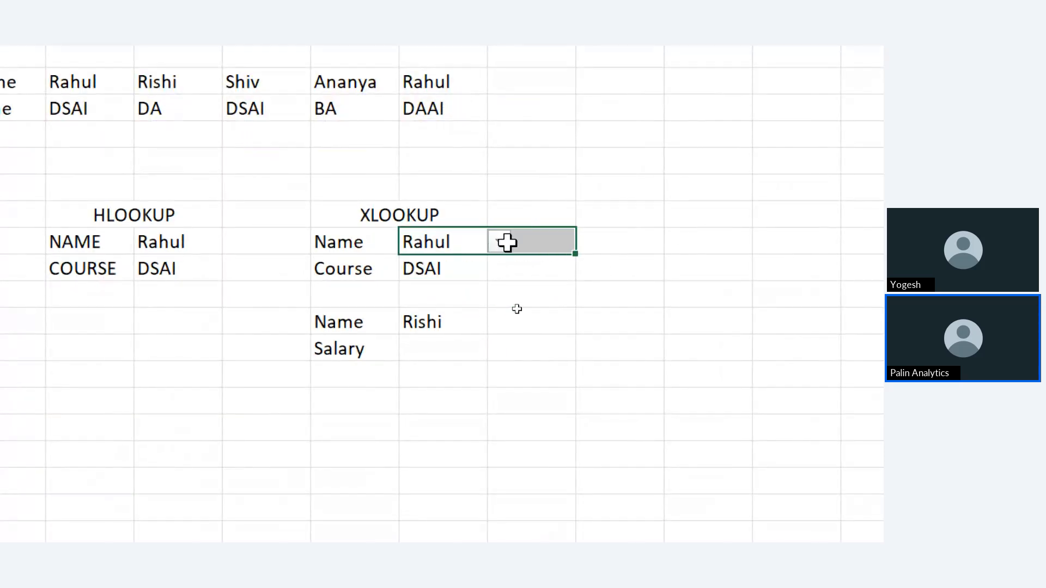
{"action": "left_click", "coordinate": [499, 241]}
{"action": "left_click", "coordinate": [465, 308]}
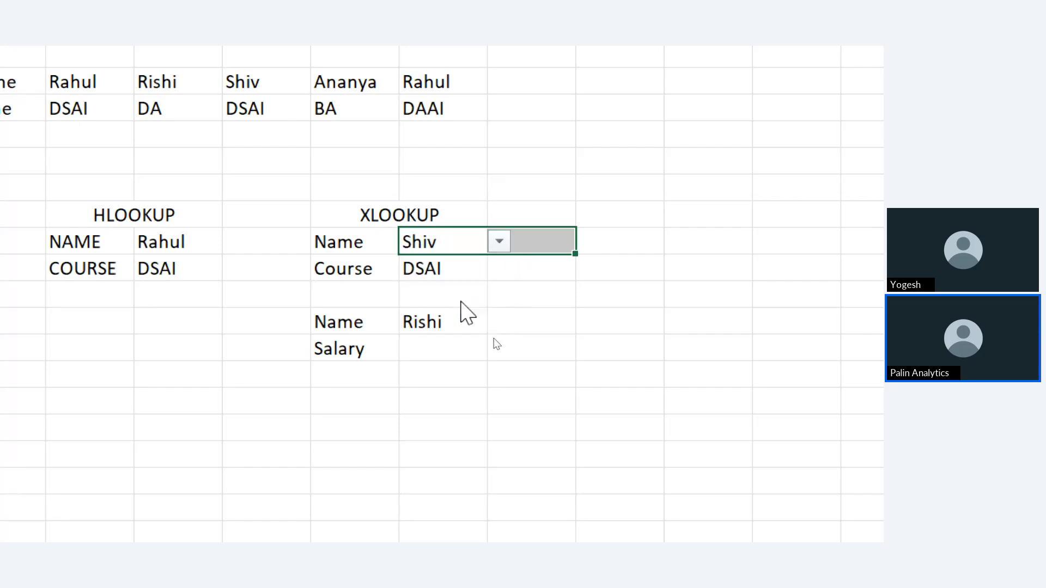
{"action": "left_click", "coordinate": [499, 241]}
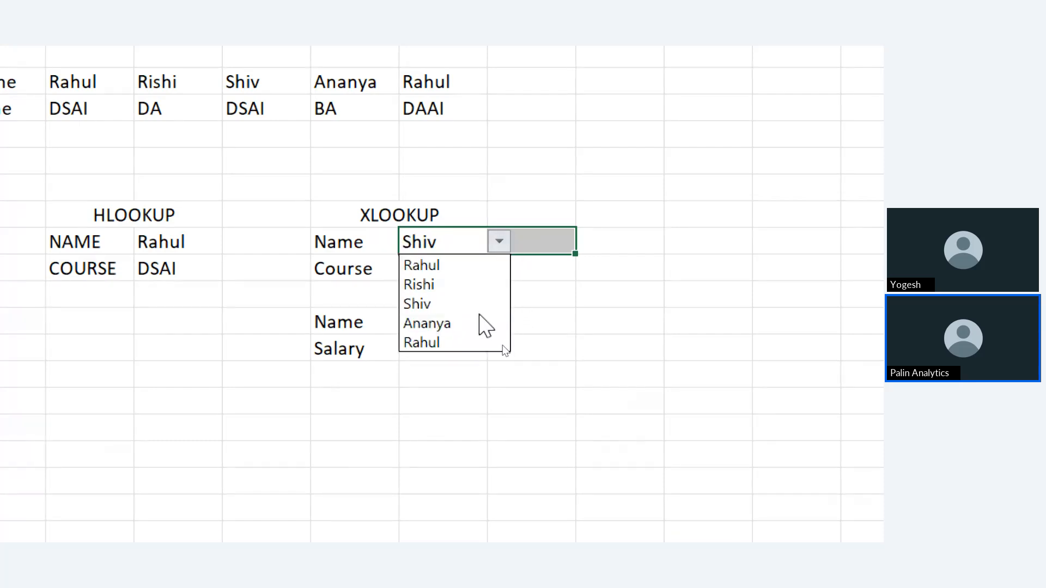
{"action": "left_click", "coordinate": [469, 343]}
{"action": "left_click", "coordinate": [469, 344]}
{"action": "left_click_drag", "start_coordinate": [451, 243], "coordinate": [504, 247]}
{"action": "left_click", "coordinate": [499, 241]}
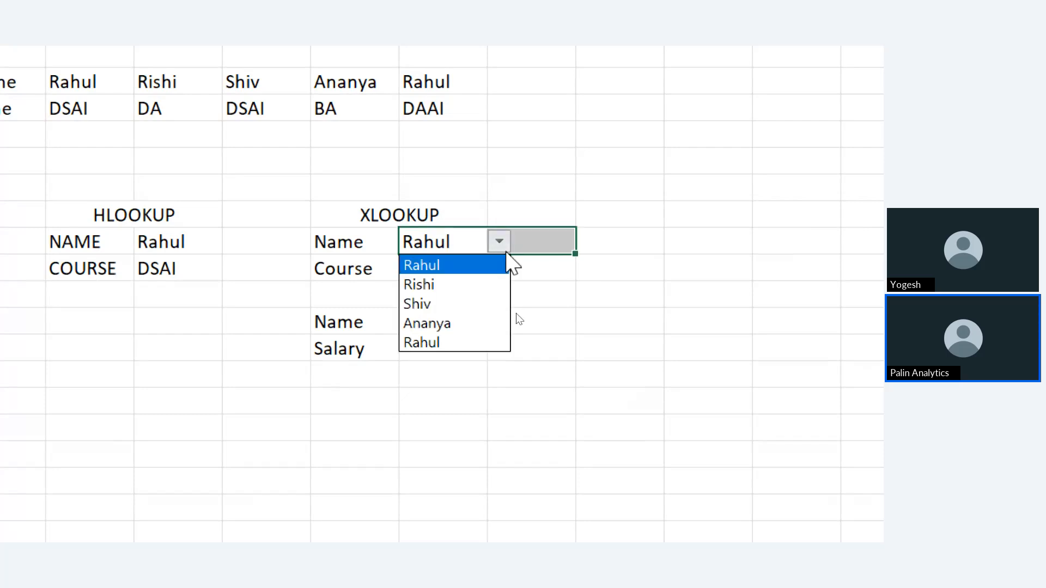
{"action": "left_click", "coordinate": [460, 343]}
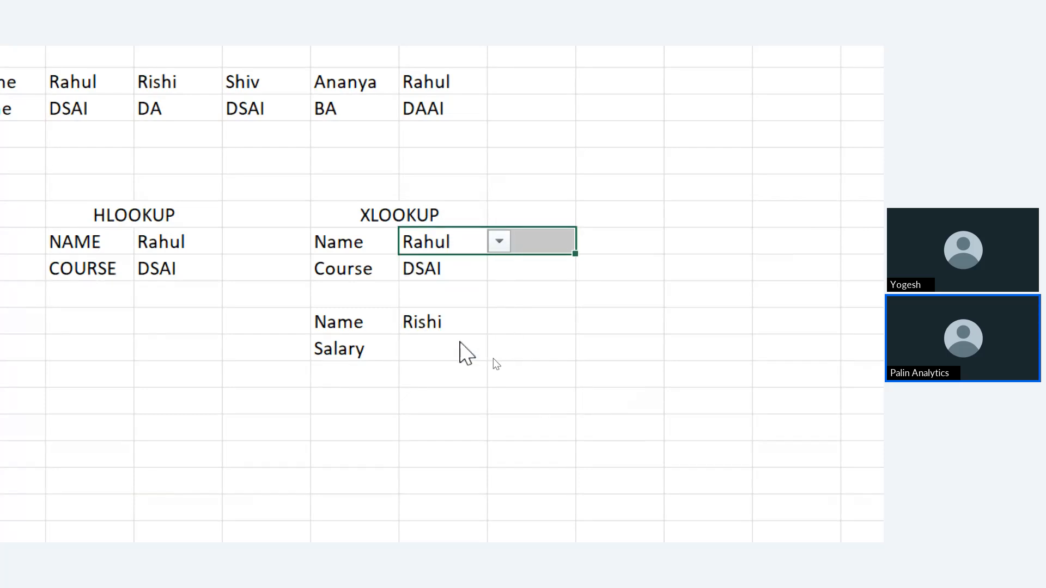
{"action": "left_click", "coordinate": [449, 274]}
Step: Enter =XLOOKUP(J11, A2:A5, C2:C5) in J12 to return the salary of the chosen employee
{"action": "left_click", "coordinate": [438, 357]}
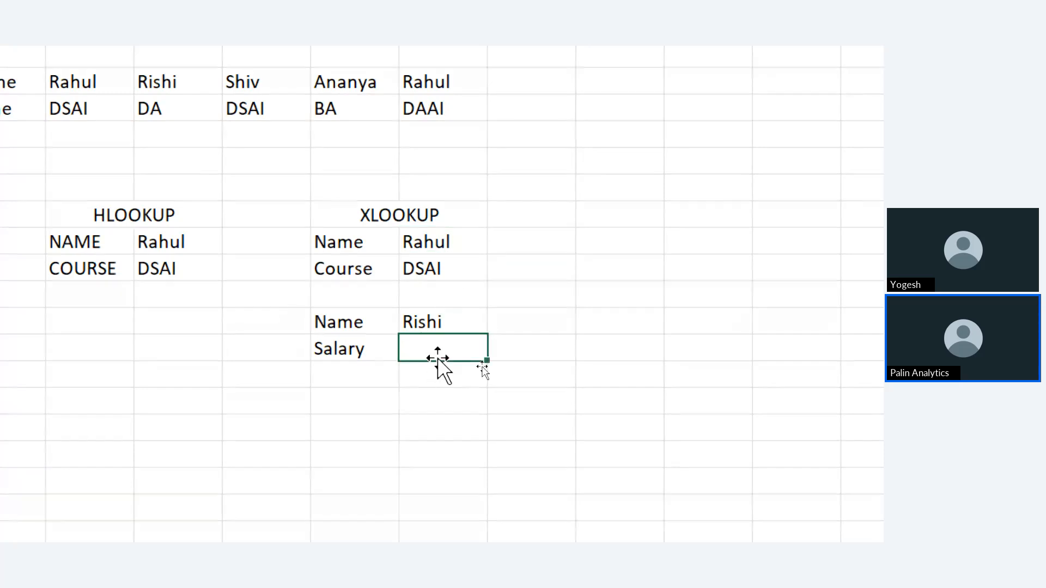
{"action": "scroll", "coordinate": [482, 368], "scroll_direction": "down", "scroll_amount": 1}
{"action": "type", "text": "=X"}
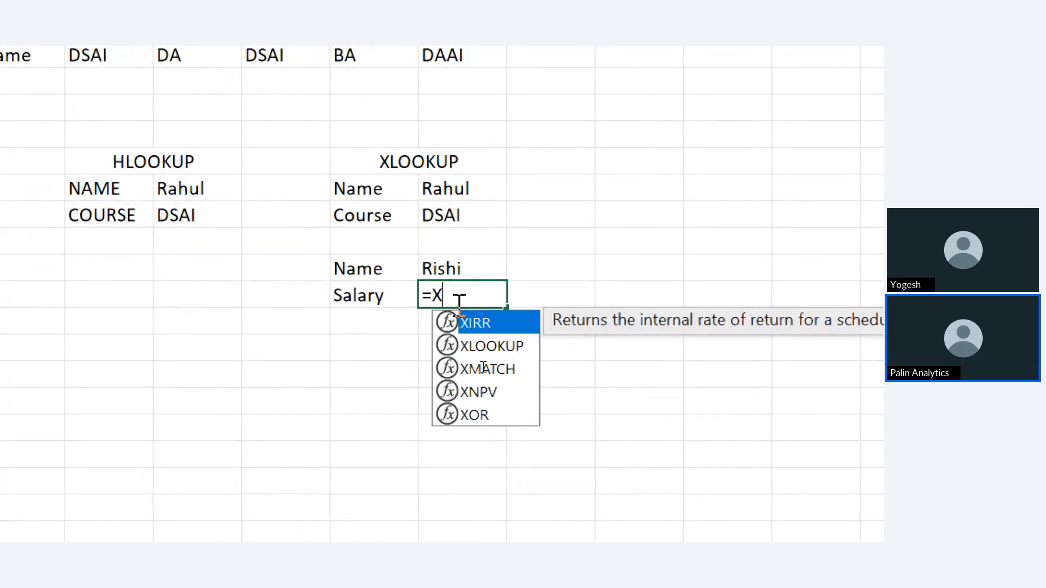
{"action": "type", "text": "LOOKUP("}
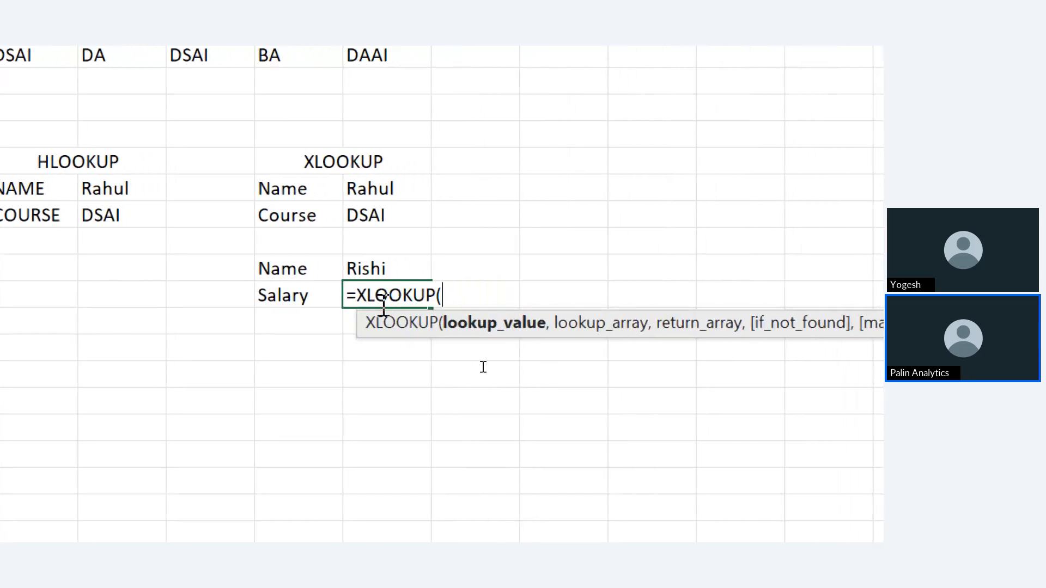
{"action": "left_click", "coordinate": [387, 269]}
{"action": "type", "text": ","}
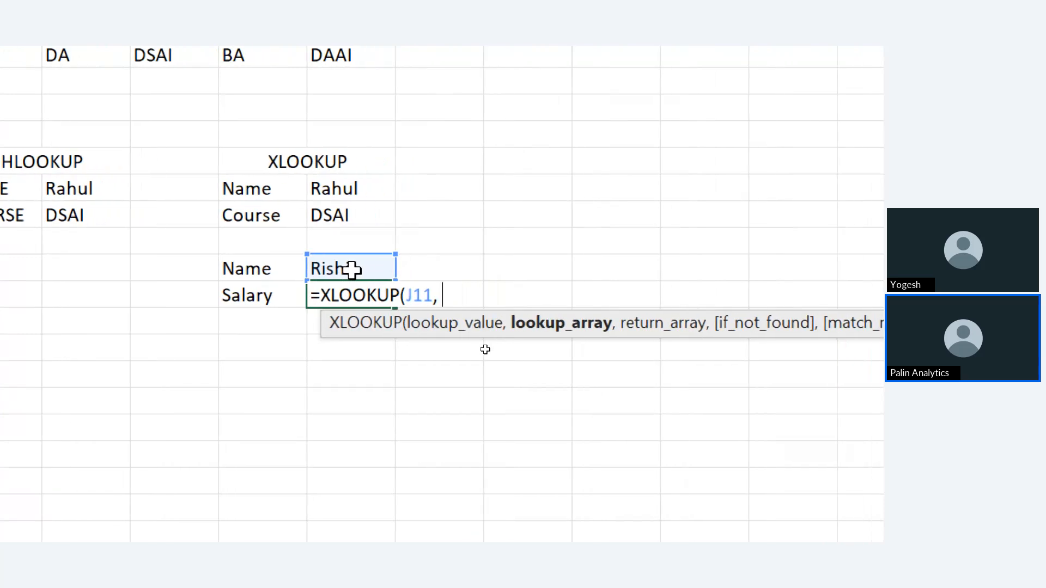
{"action": "scroll", "coordinate": [18, 267], "scroll_direction": "left", "scroll_amount": 5}
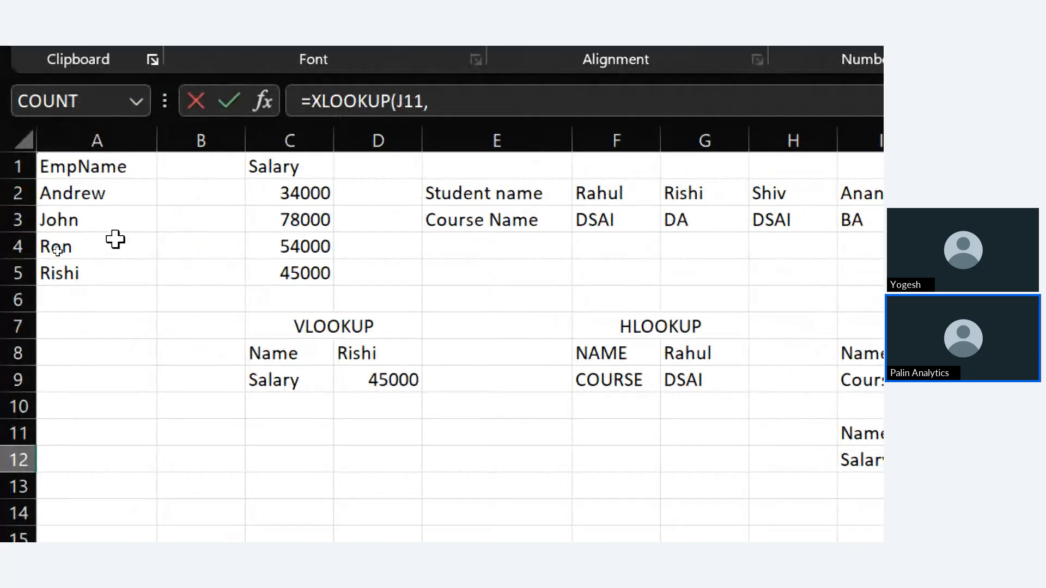
{"action": "left_click_drag", "start_coordinate": [98, 195], "coordinate": [98, 285]}
{"action": "type", "text": ","}
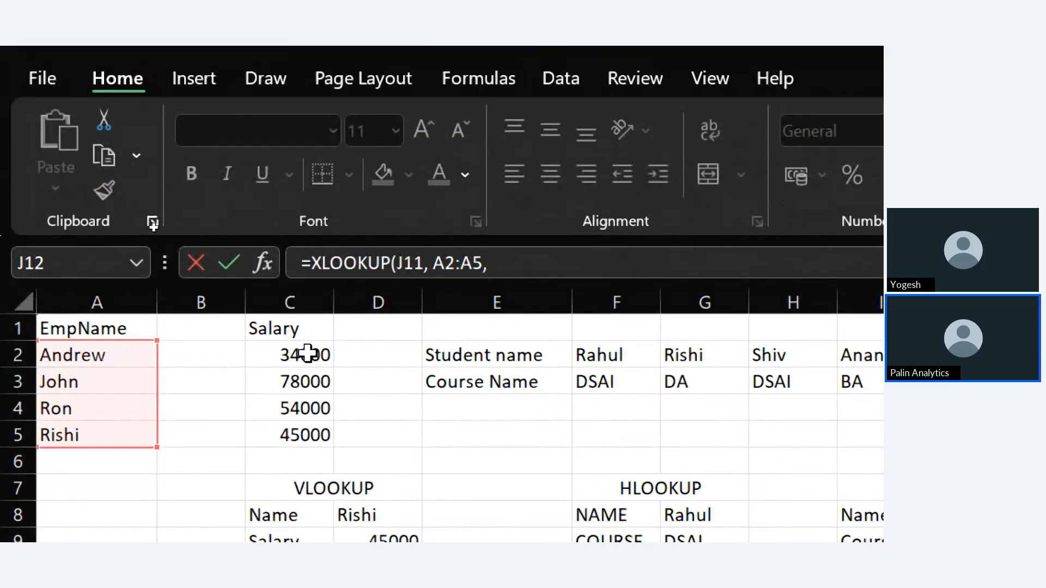
{"action": "left_click_drag", "start_coordinate": [308, 354], "coordinate": [303, 434]}
{"action": "key", "text": "Return"}
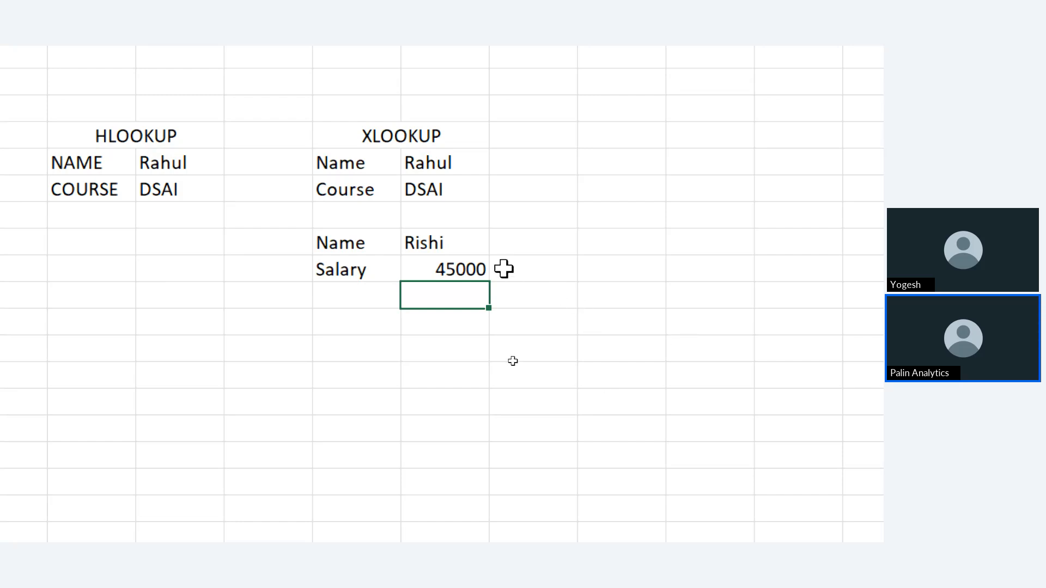
Step: Test the salary XLOOKUP by choosing the third employee in the J11 dropdown
{"action": "left_click", "coordinate": [456, 249]}
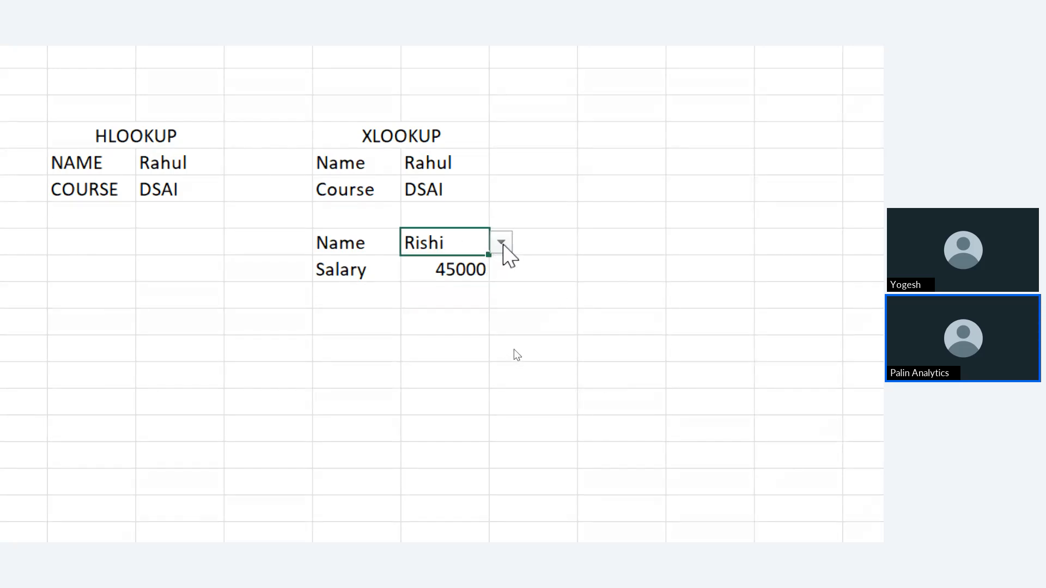
{"action": "left_click", "coordinate": [503, 244]}
{"action": "left_click", "coordinate": [444, 306]}
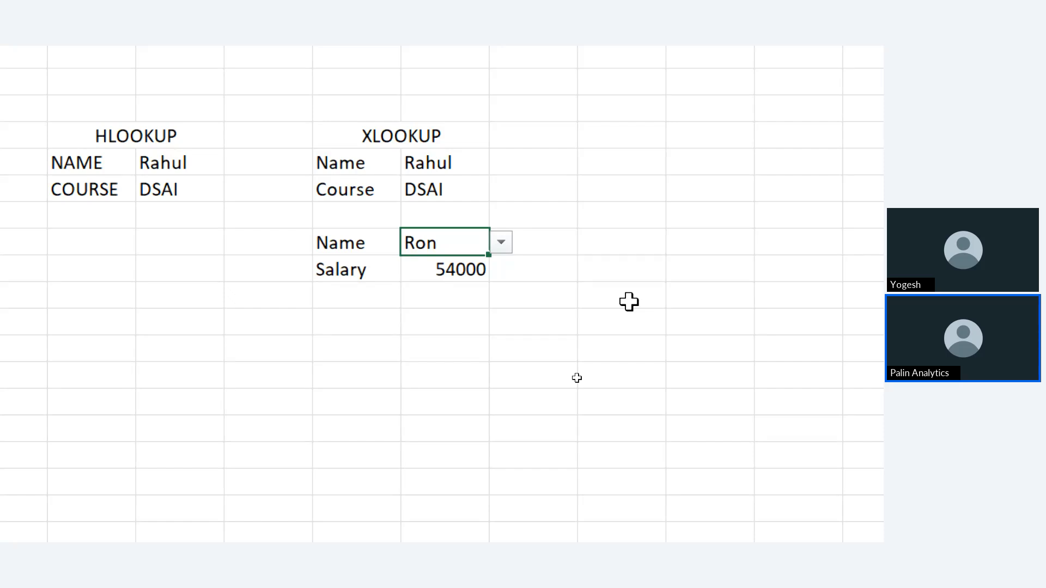
Step: Start an XLOOKUP formula in the empty cell L11 to examine its required and optional arguments, and cancel the entry
{"action": "left_click", "coordinate": [603, 247]}
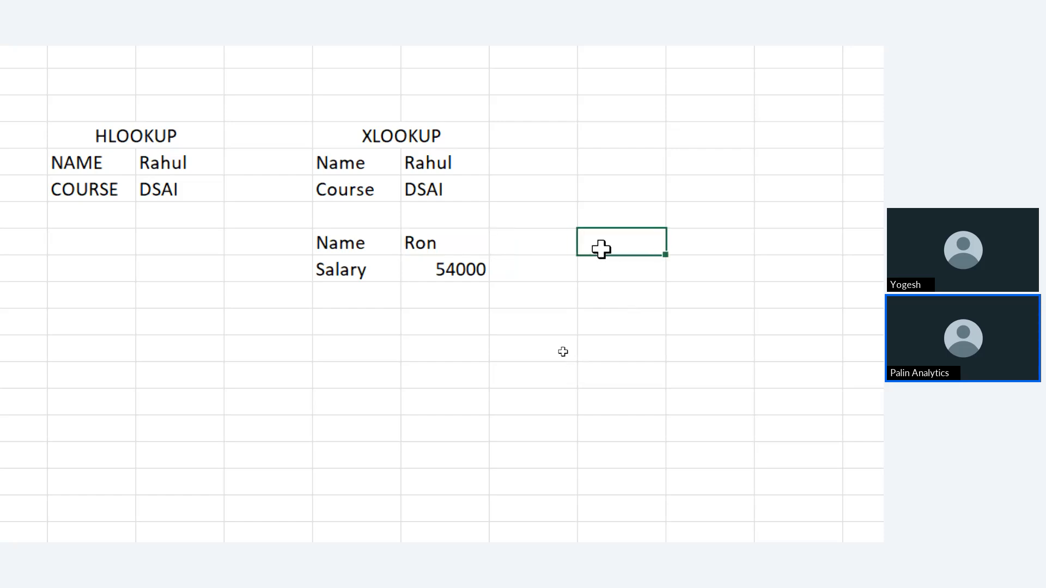
{"action": "type", "text": "=XLOO"}
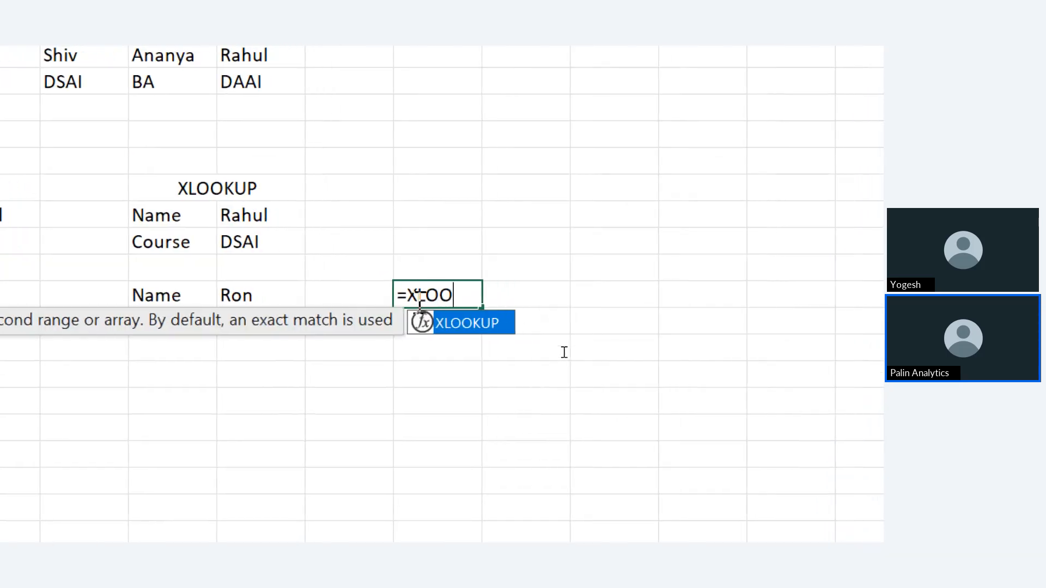
{"action": "key", "text": "Tab"}
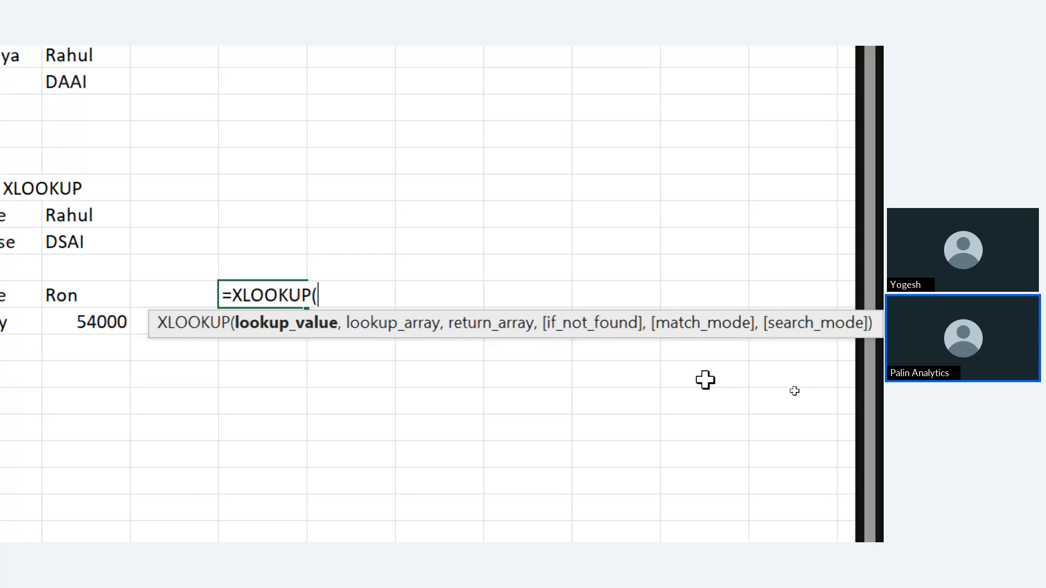
{"action": "key", "text": "Escape"}
{"action": "scroll", "coordinate": [274, 402], "scroll_direction": "left", "scroll_amount": 4}
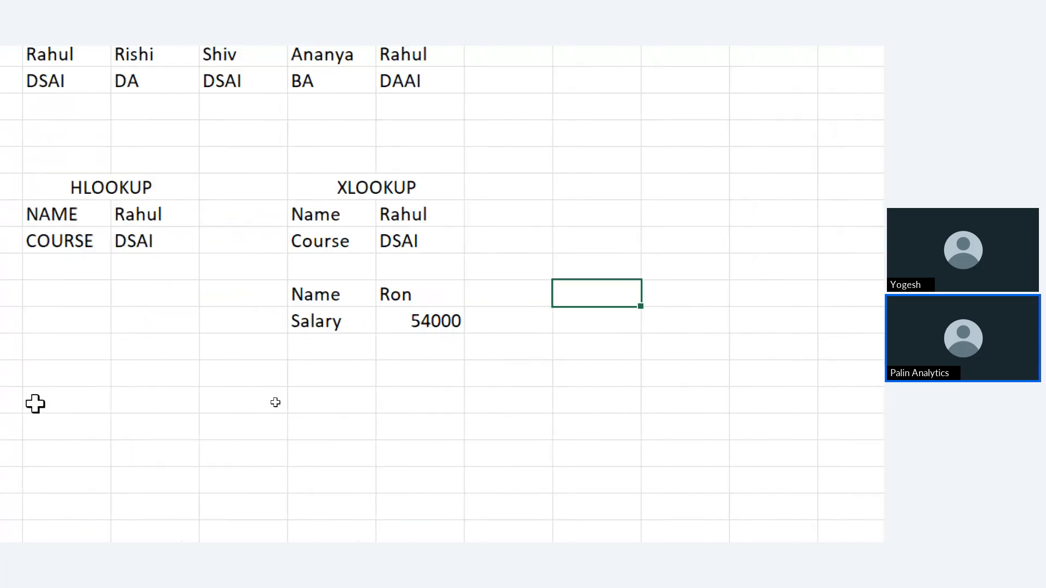